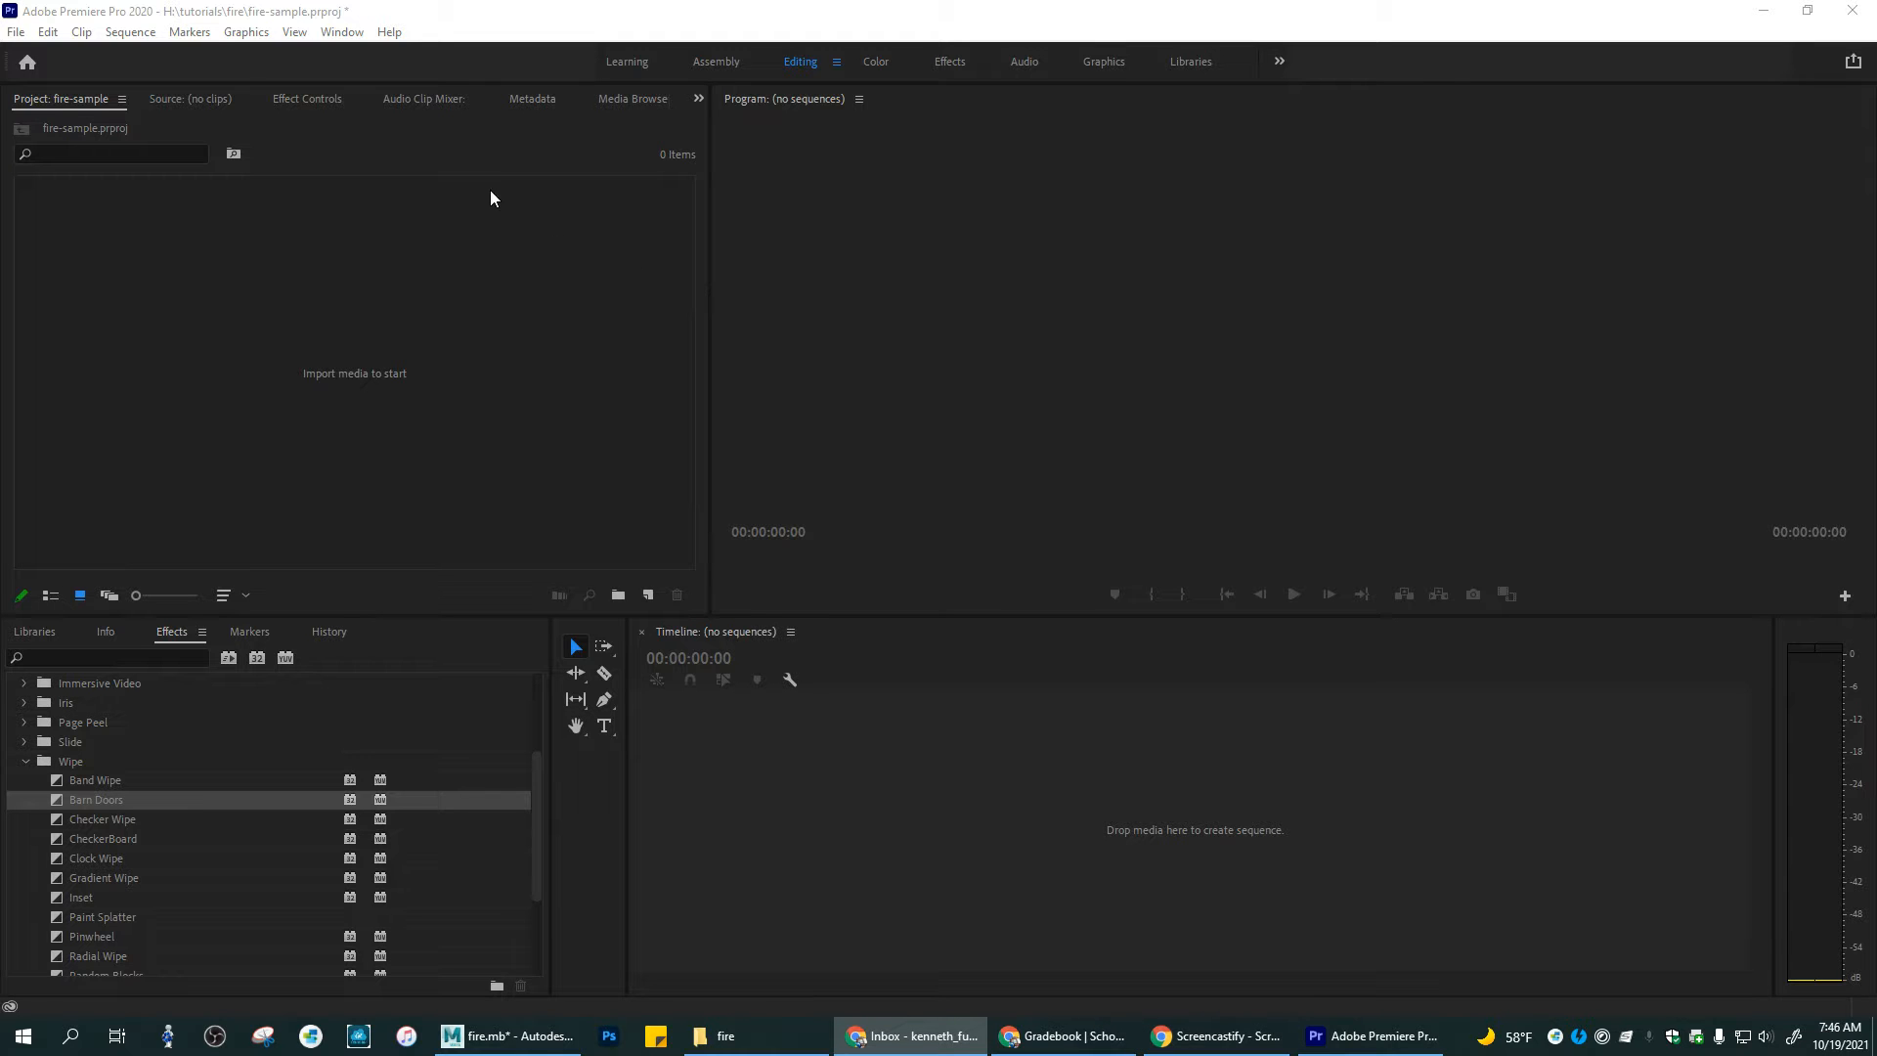
Step: Import the numbered fire renders as an image sequence, starting from fire_1.0001.jpg in the fire folder
{"action": "left_click", "coordinate": [14, 32]}
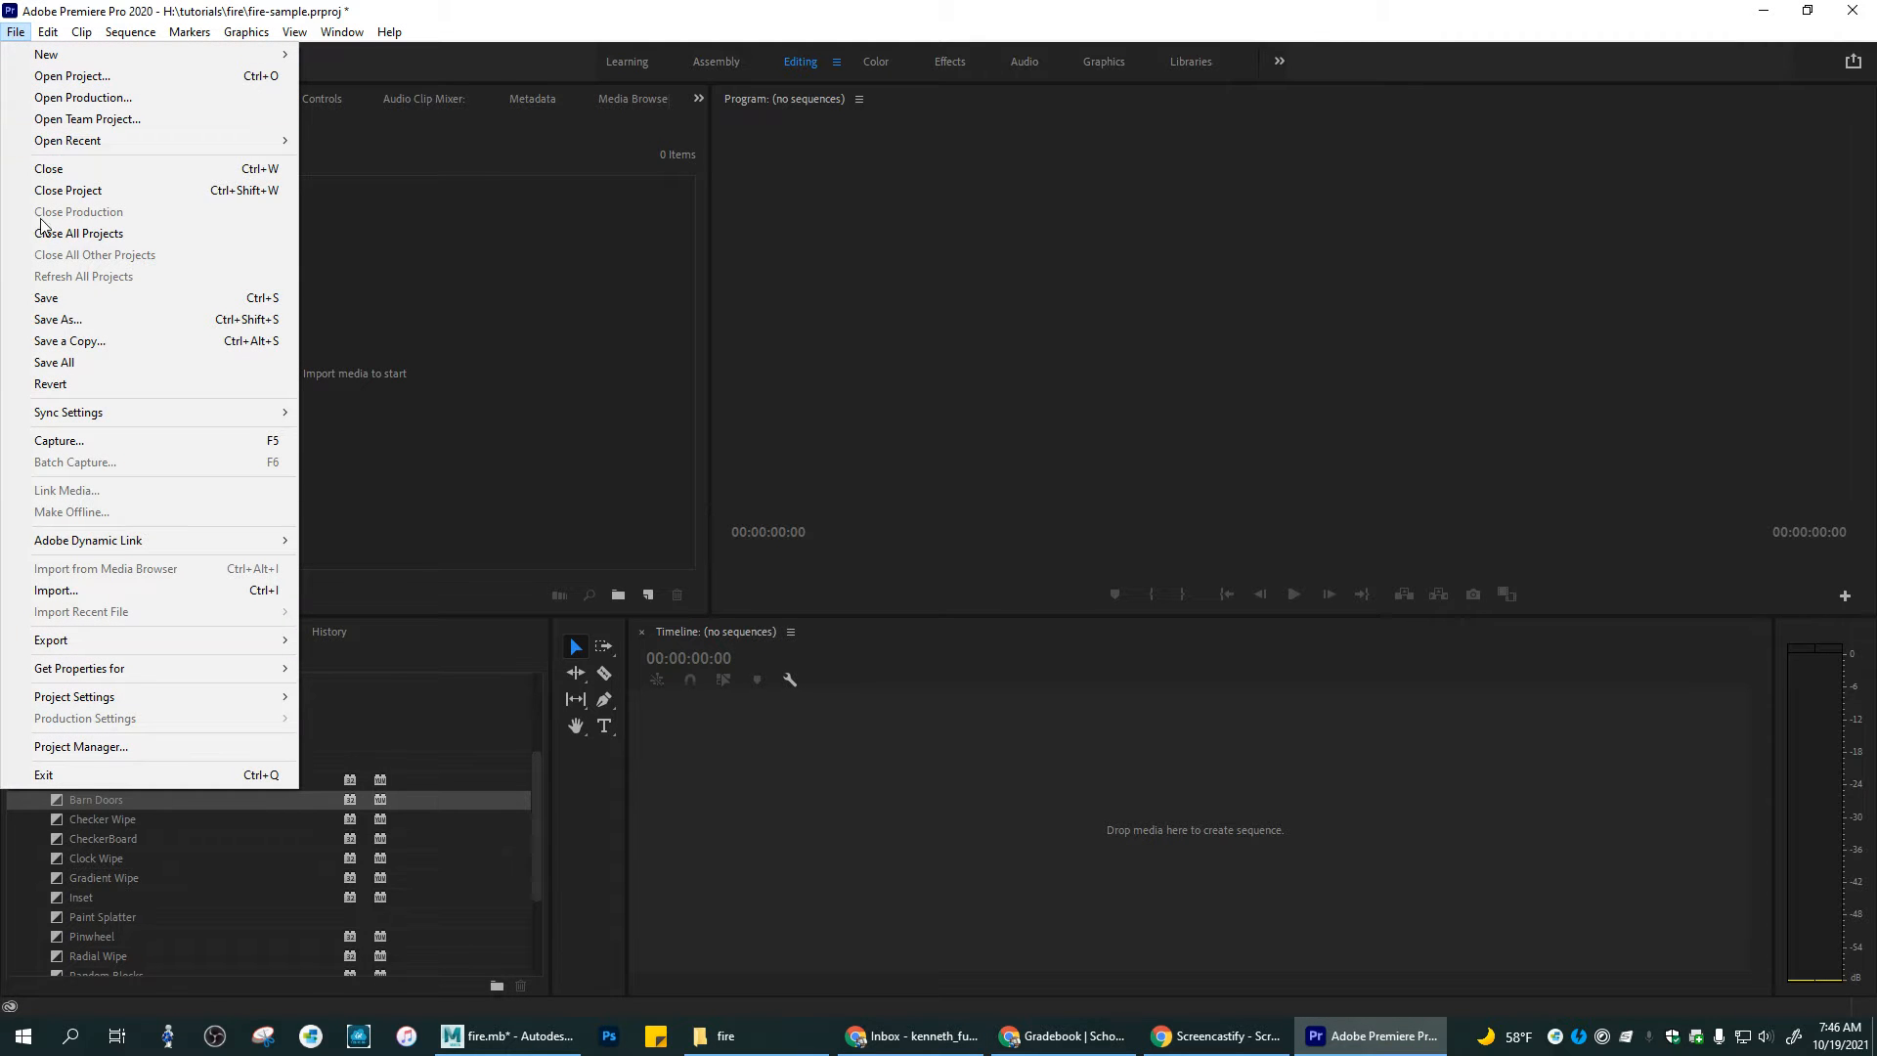
{"action": "left_click", "coordinate": [128, 594]}
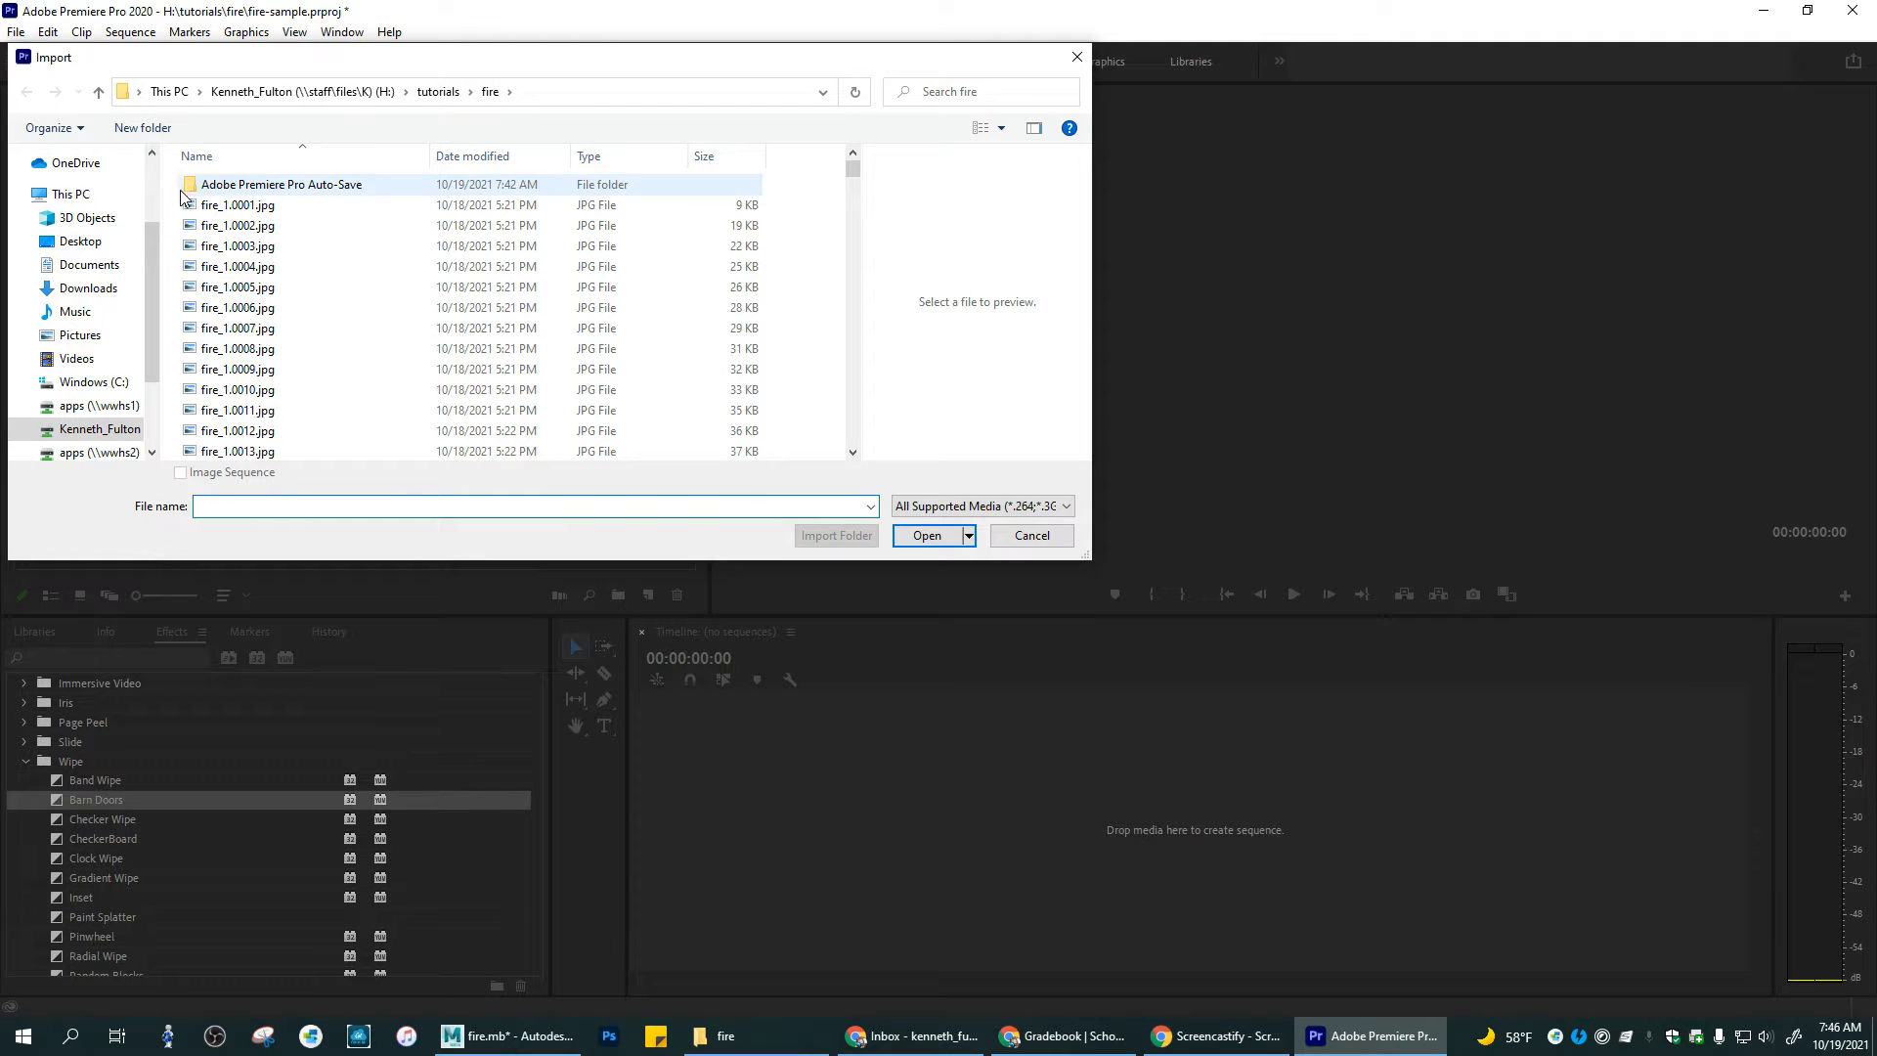
{"action": "left_click", "coordinate": [246, 206]}
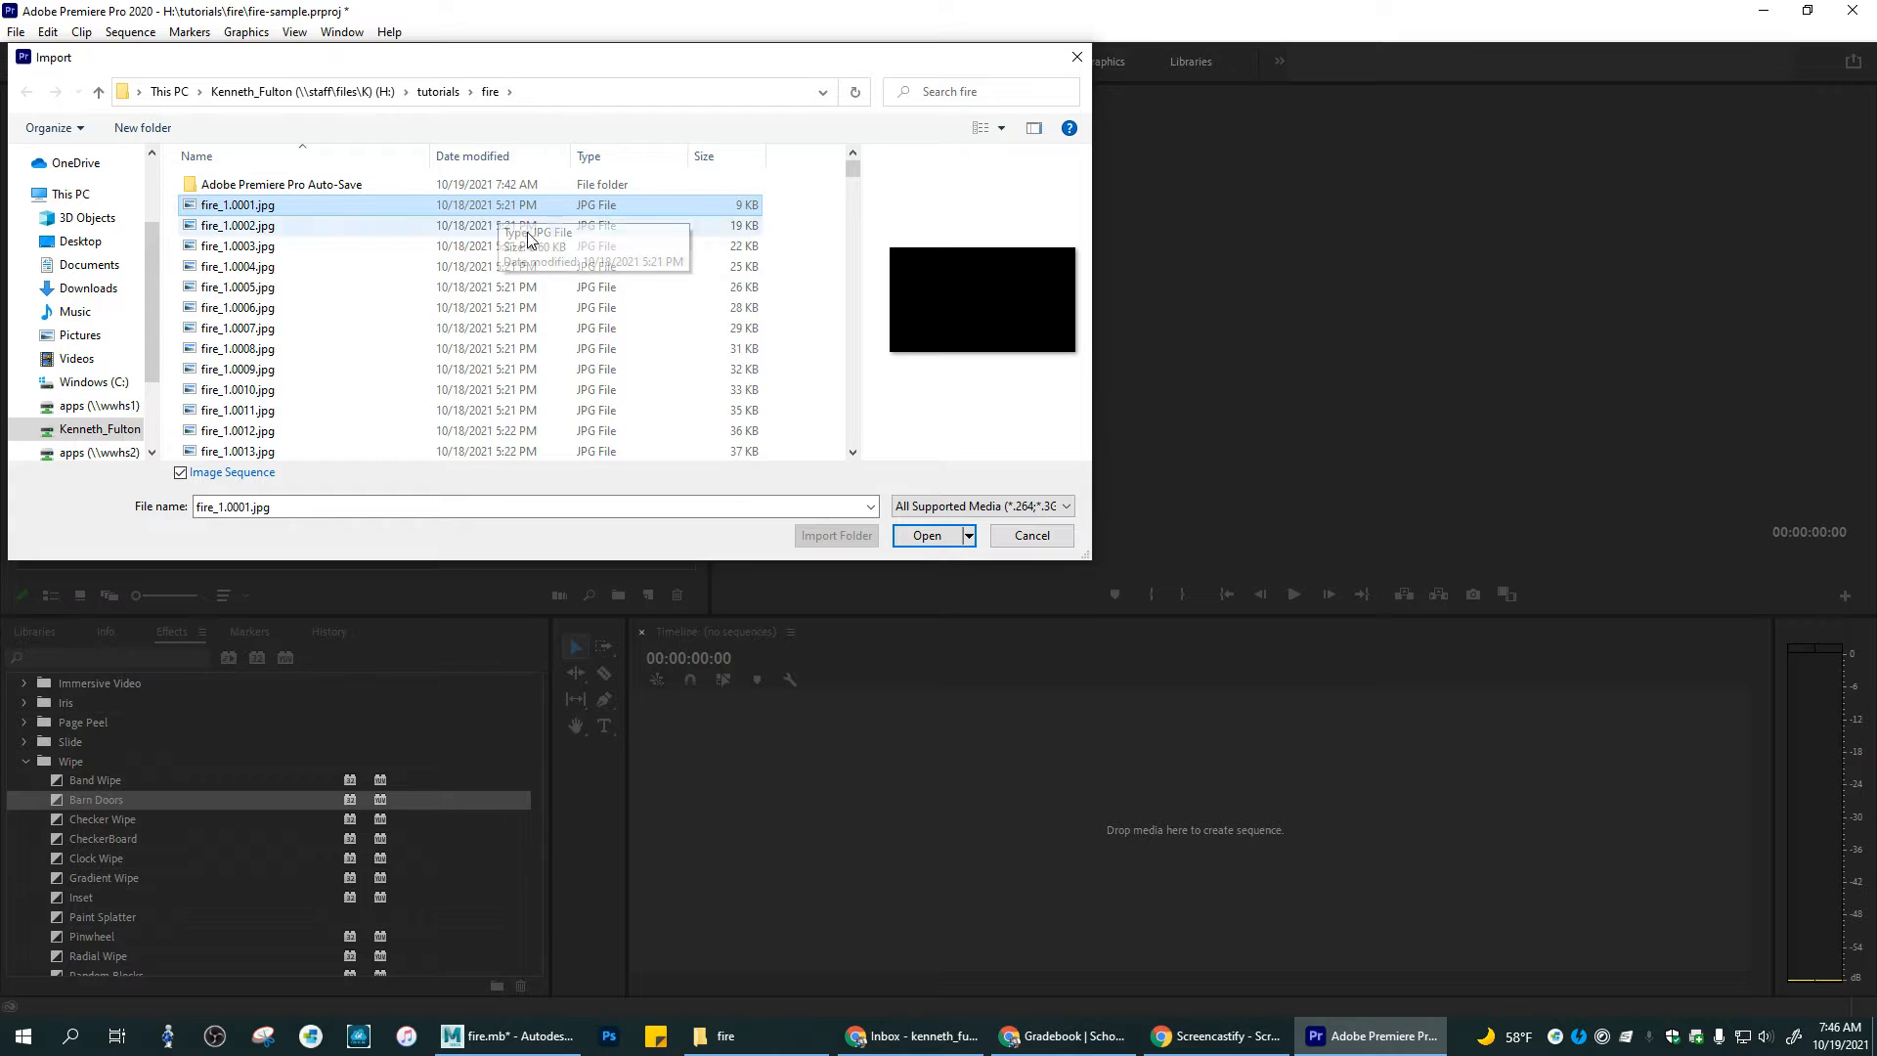
{"action": "left_click", "coordinate": [1001, 128]}
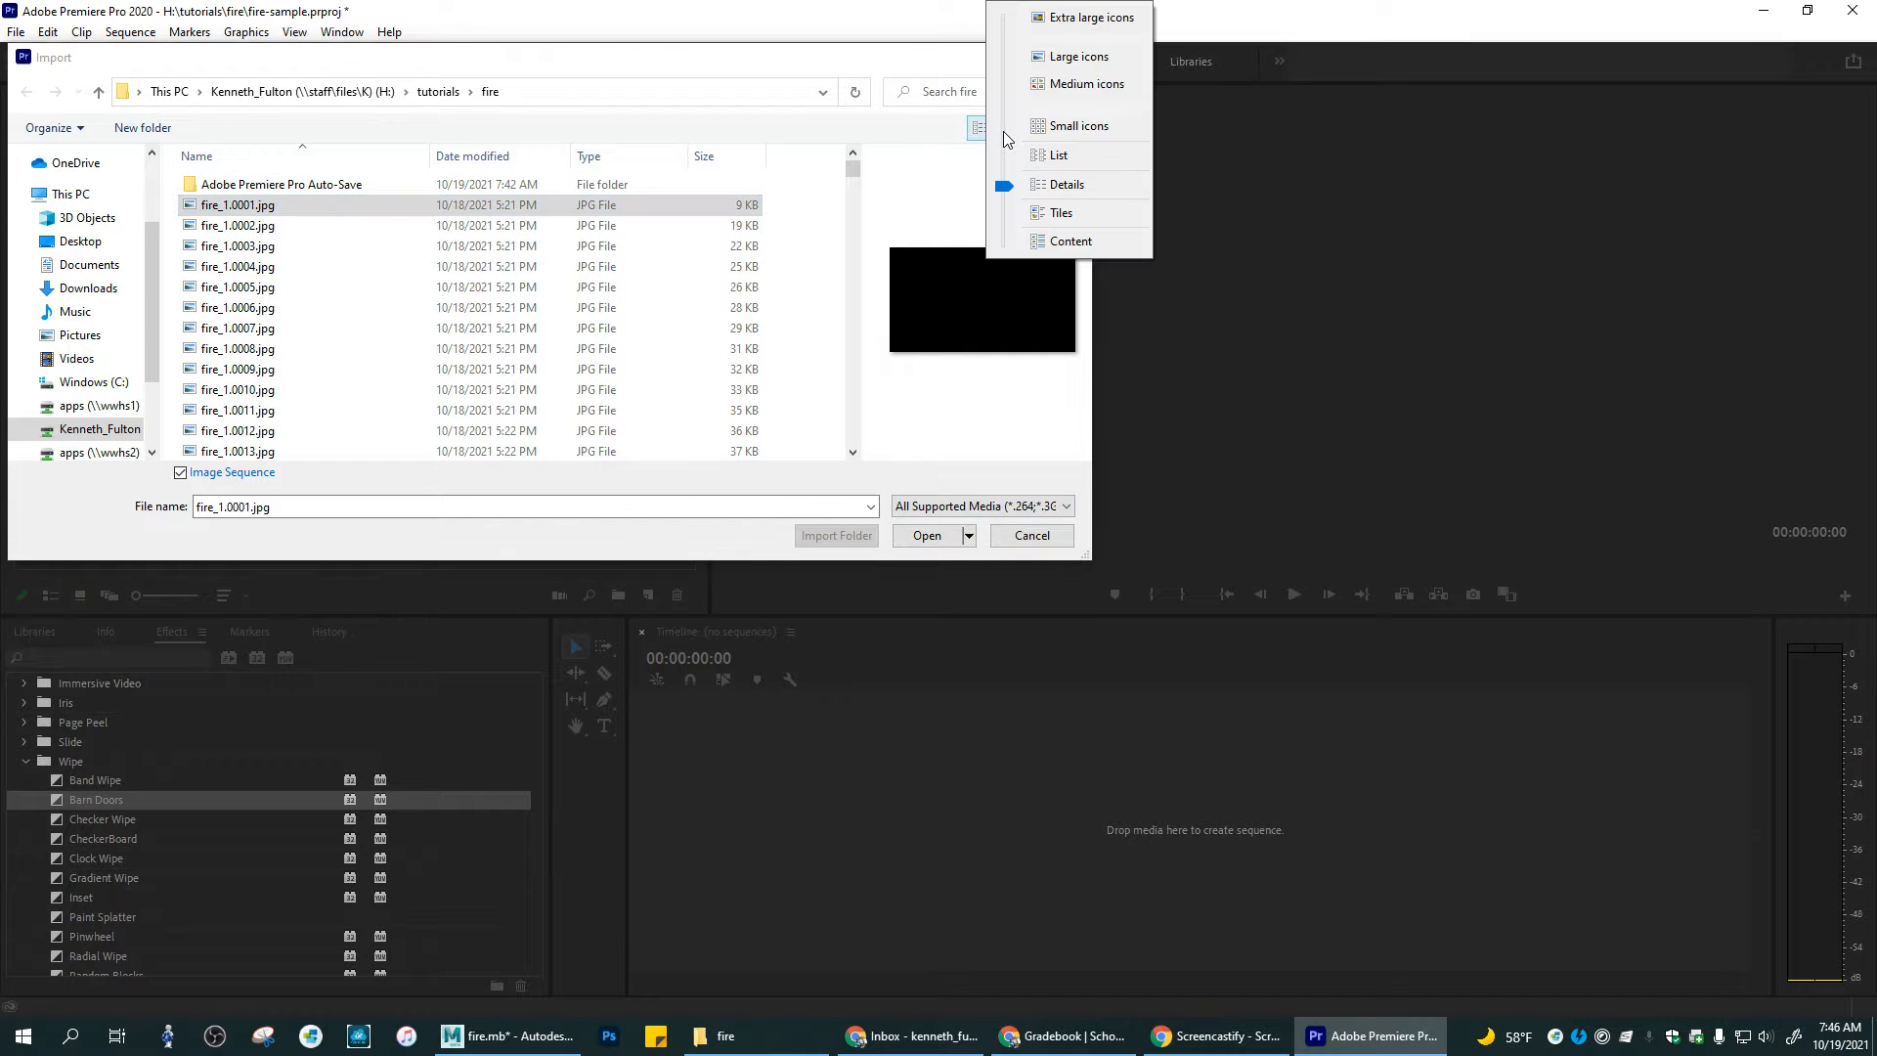
{"action": "left_click", "coordinate": [1056, 59]}
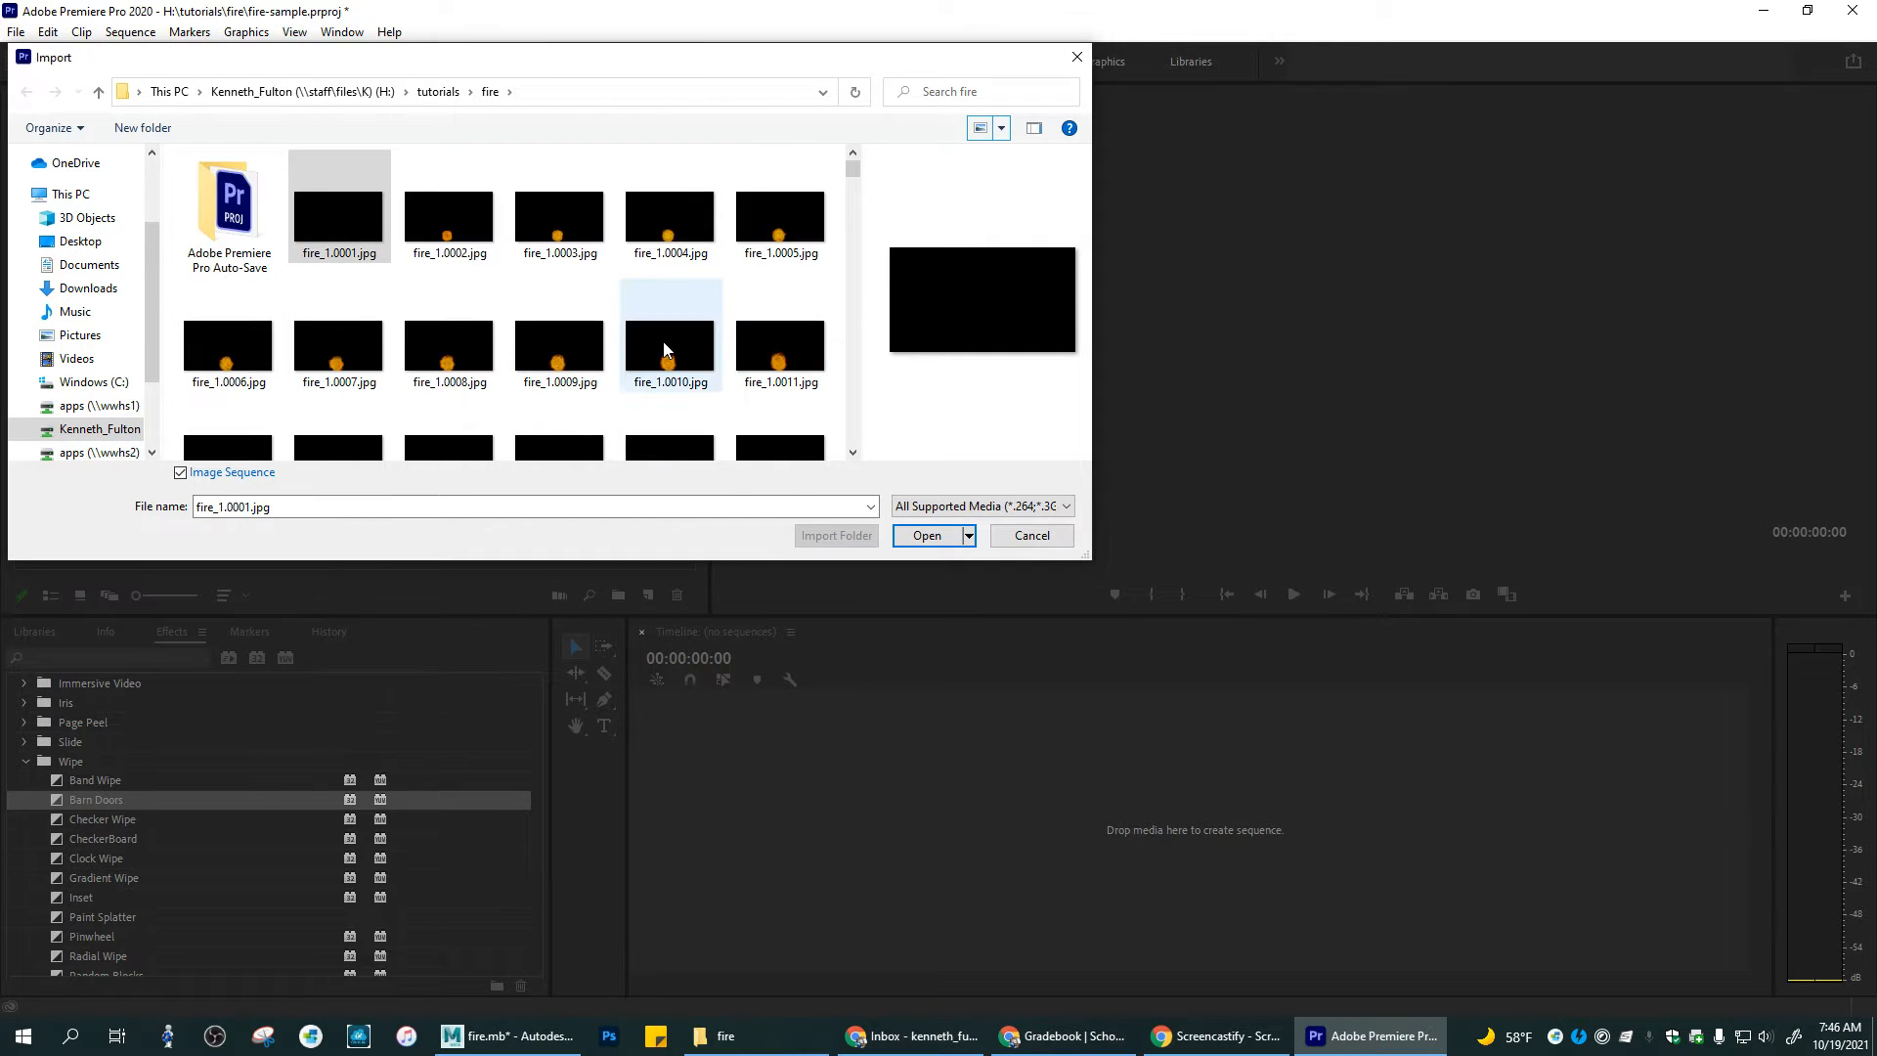
{"action": "mouse_move", "coordinate": [853, 170]}
{"action": "left_mouse_down"}
{"action": "mouse_move", "coordinate": [843, 242]}
{"action": "mouse_move", "coordinate": [852, 162]}
{"action": "left_mouse_up"}
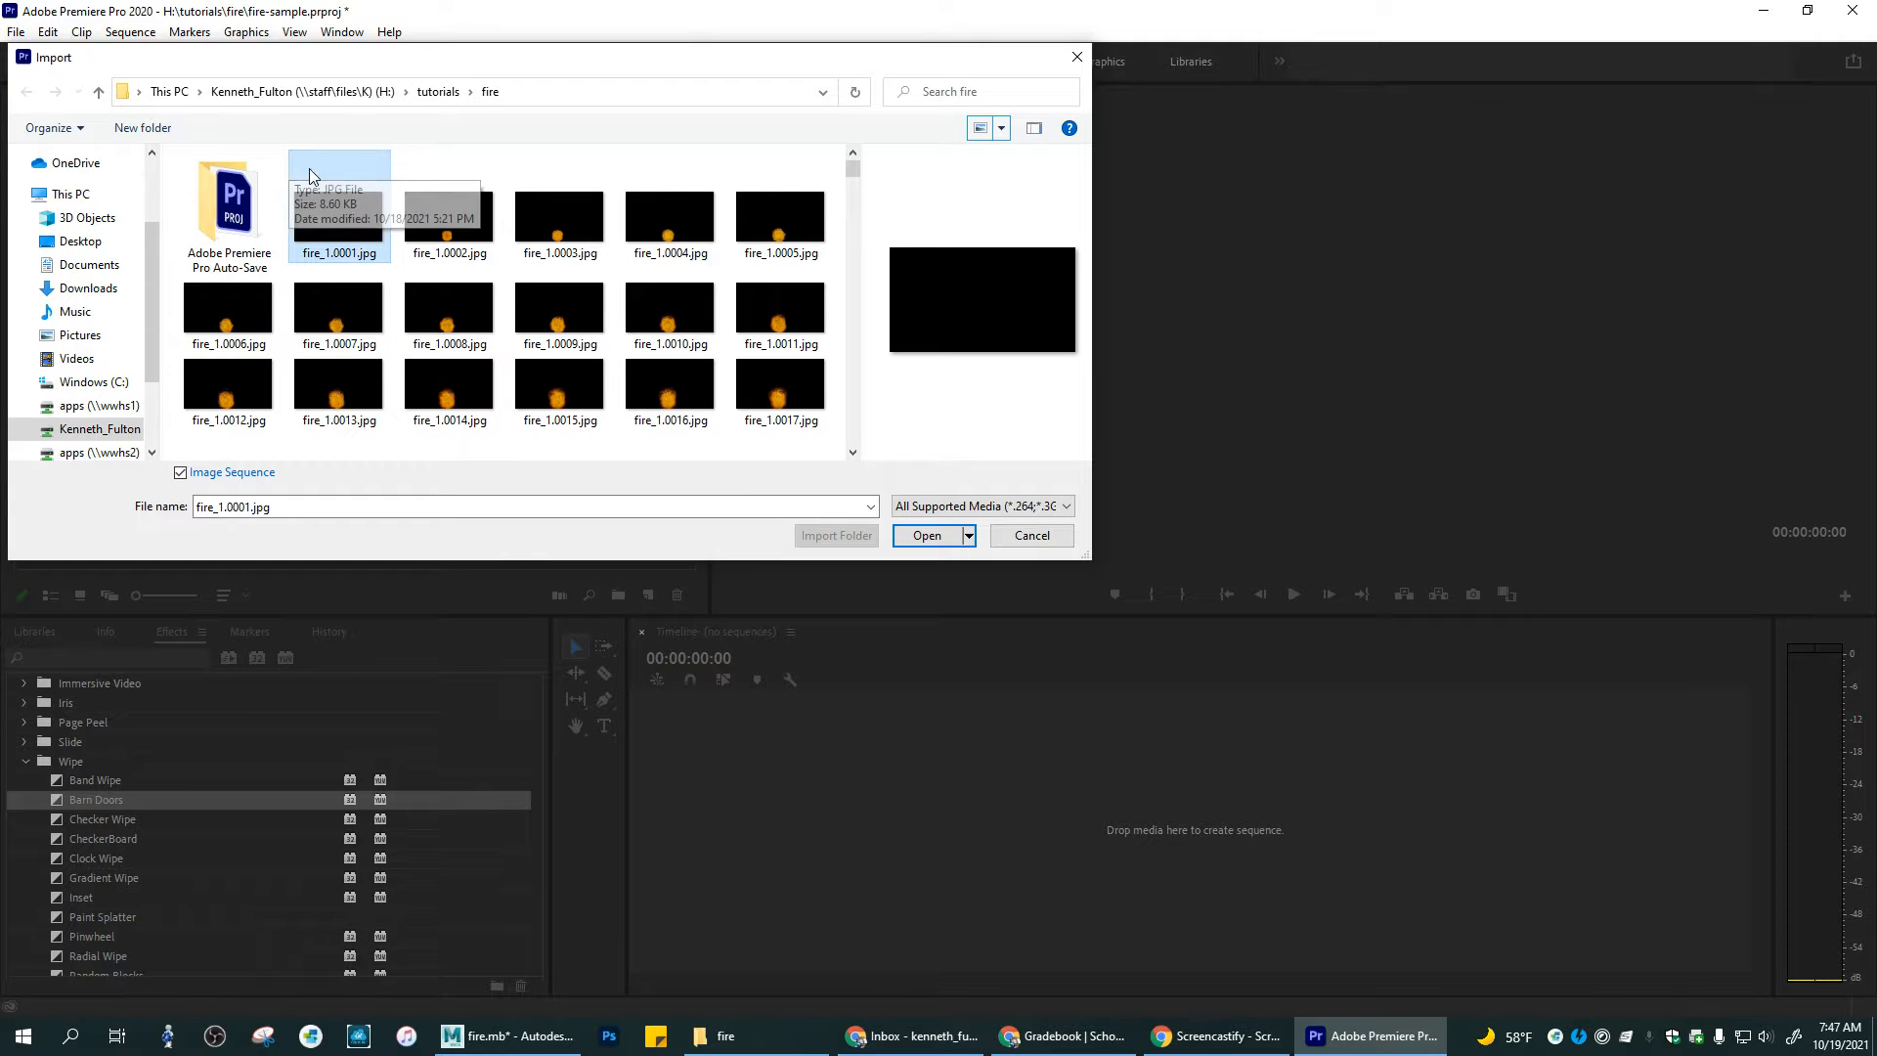
{"action": "left_click", "coordinate": [774, 504]}
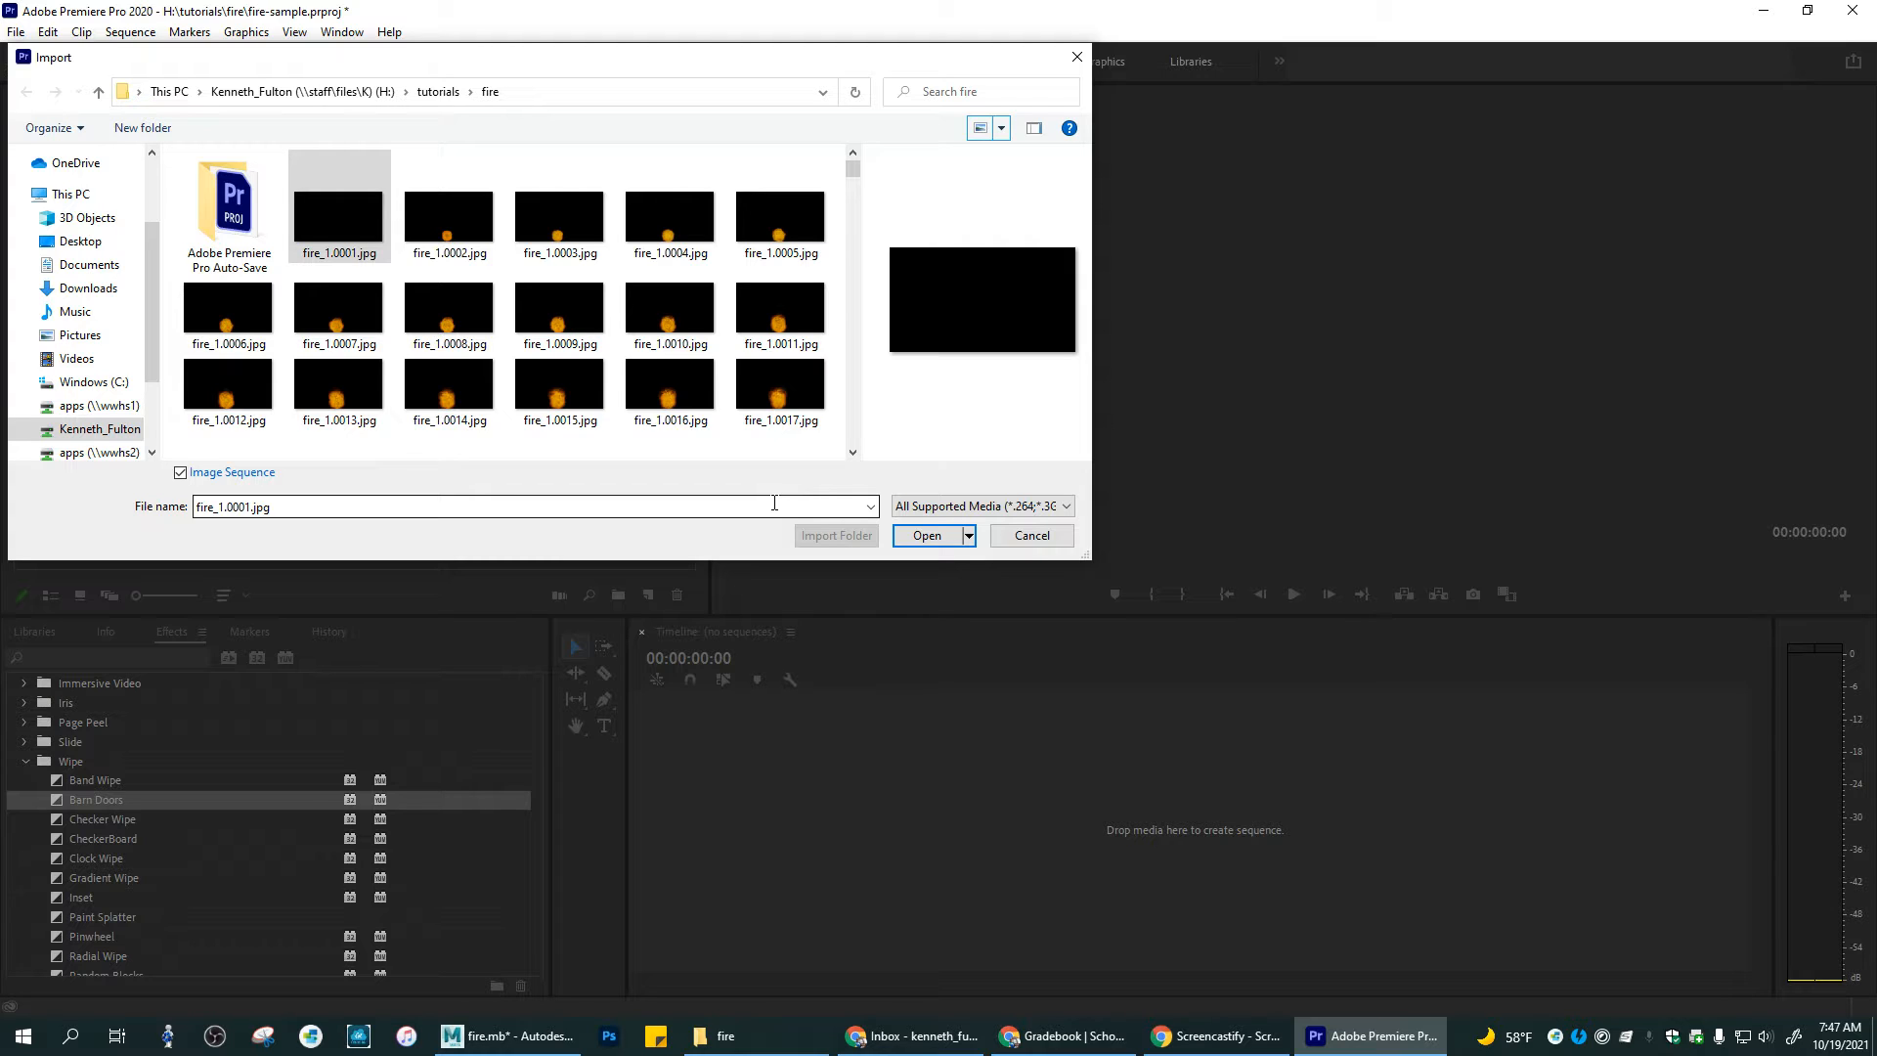
{"action": "left_click", "coordinate": [337, 205]}
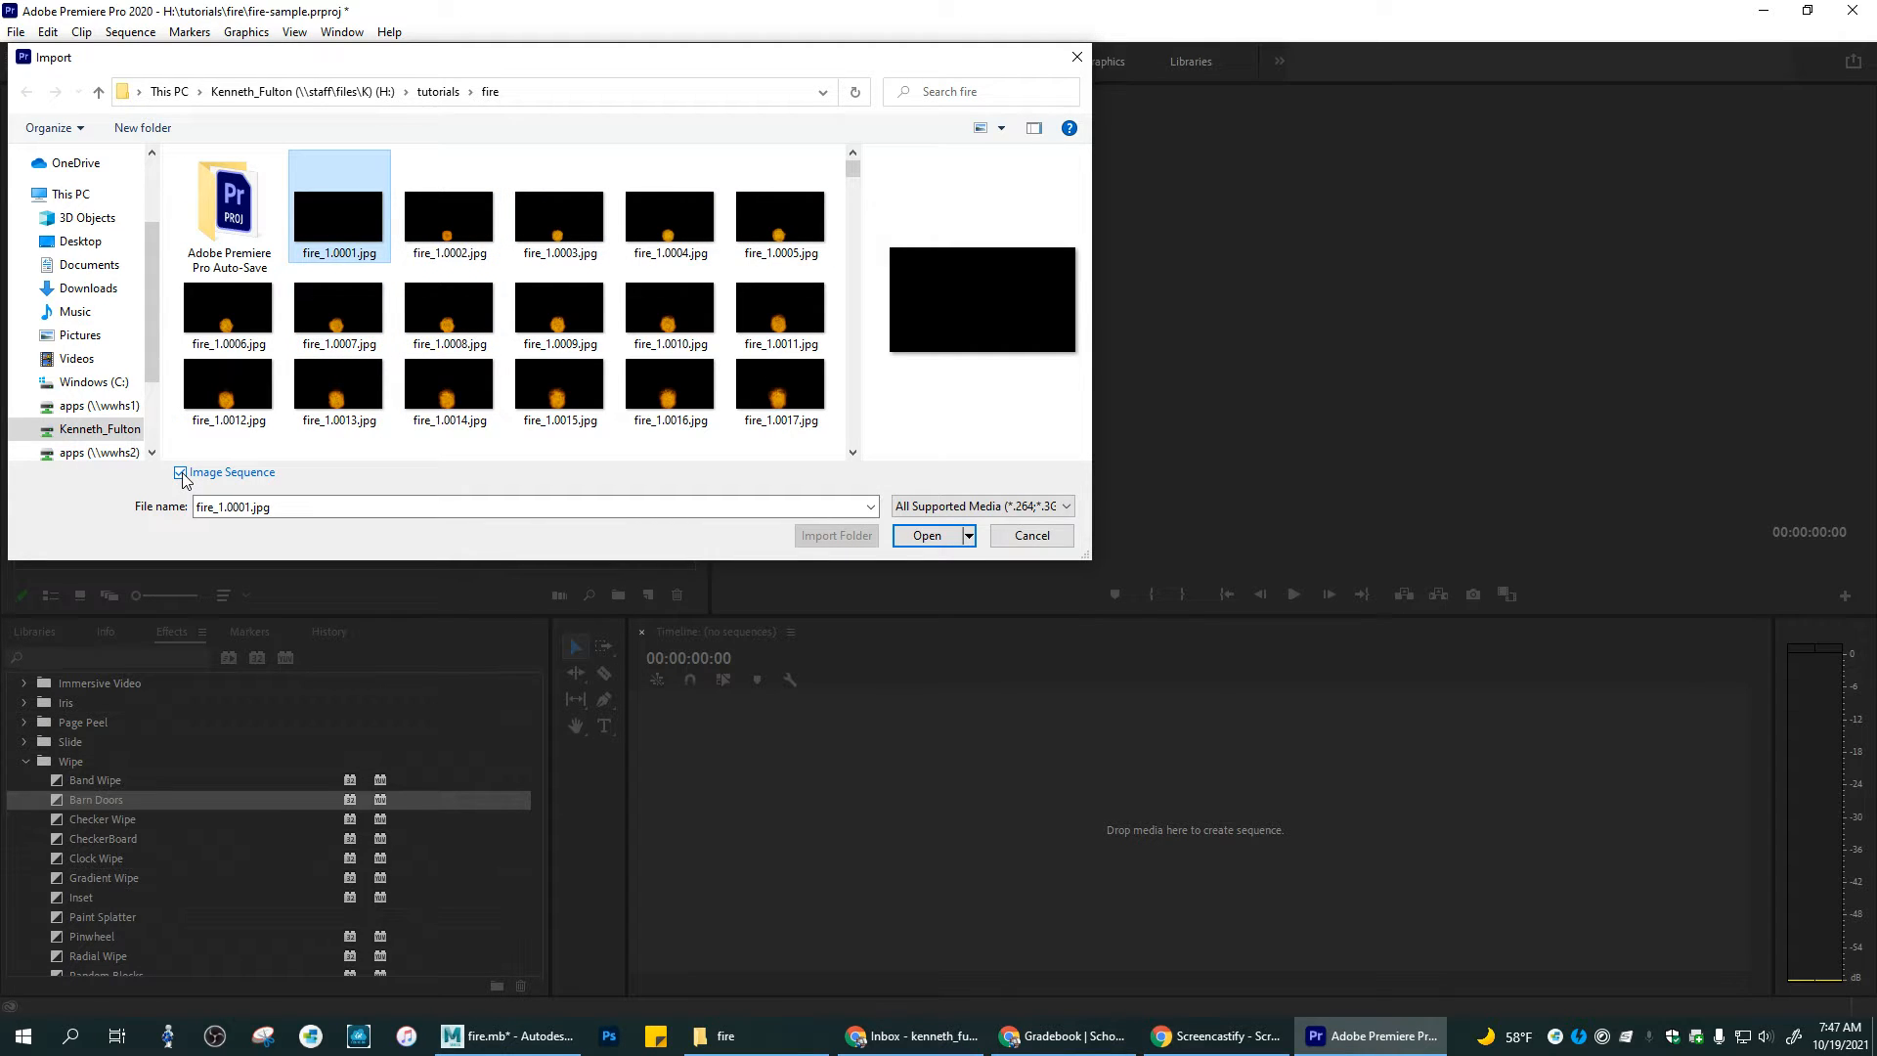
{"action": "left_click", "coordinate": [966, 533]}
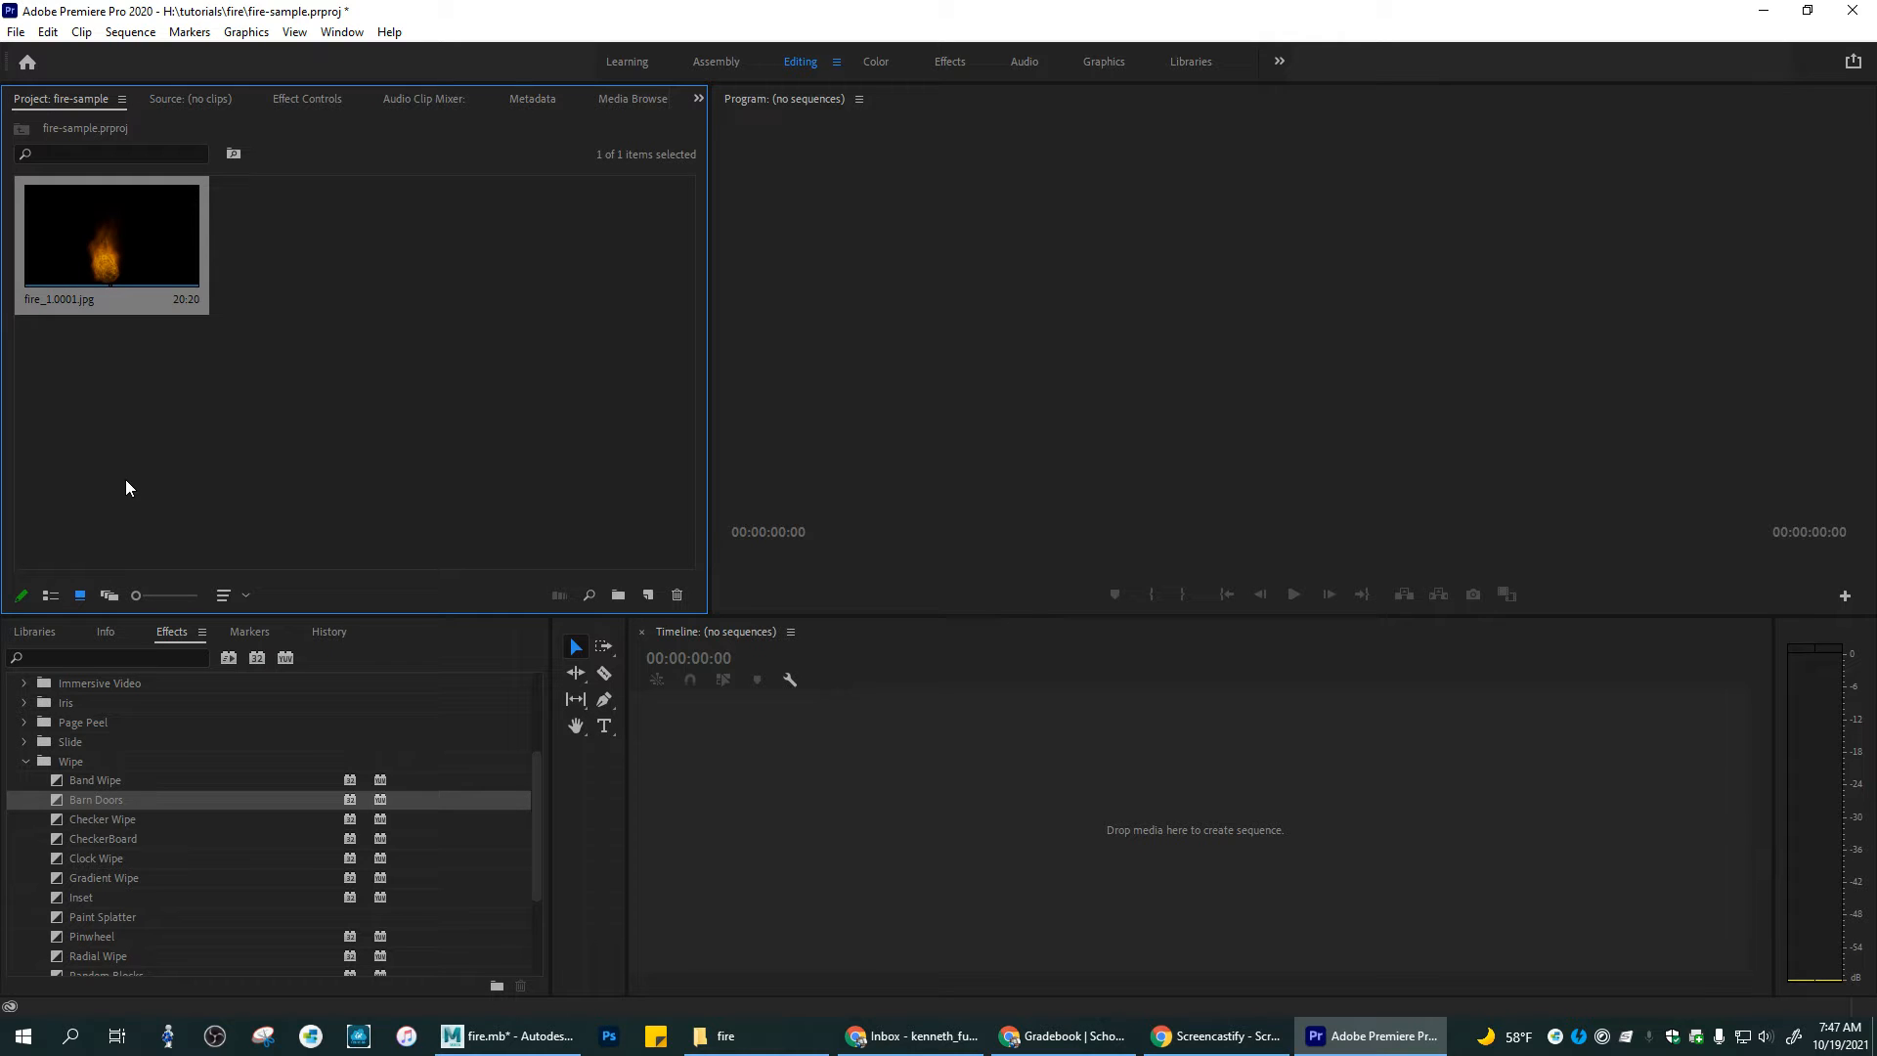
Step: Create a new sequence from the imported fire_1.0001.jpg clip by placing it in the empty timeline
{"action": "left_click", "coordinate": [126, 33]}
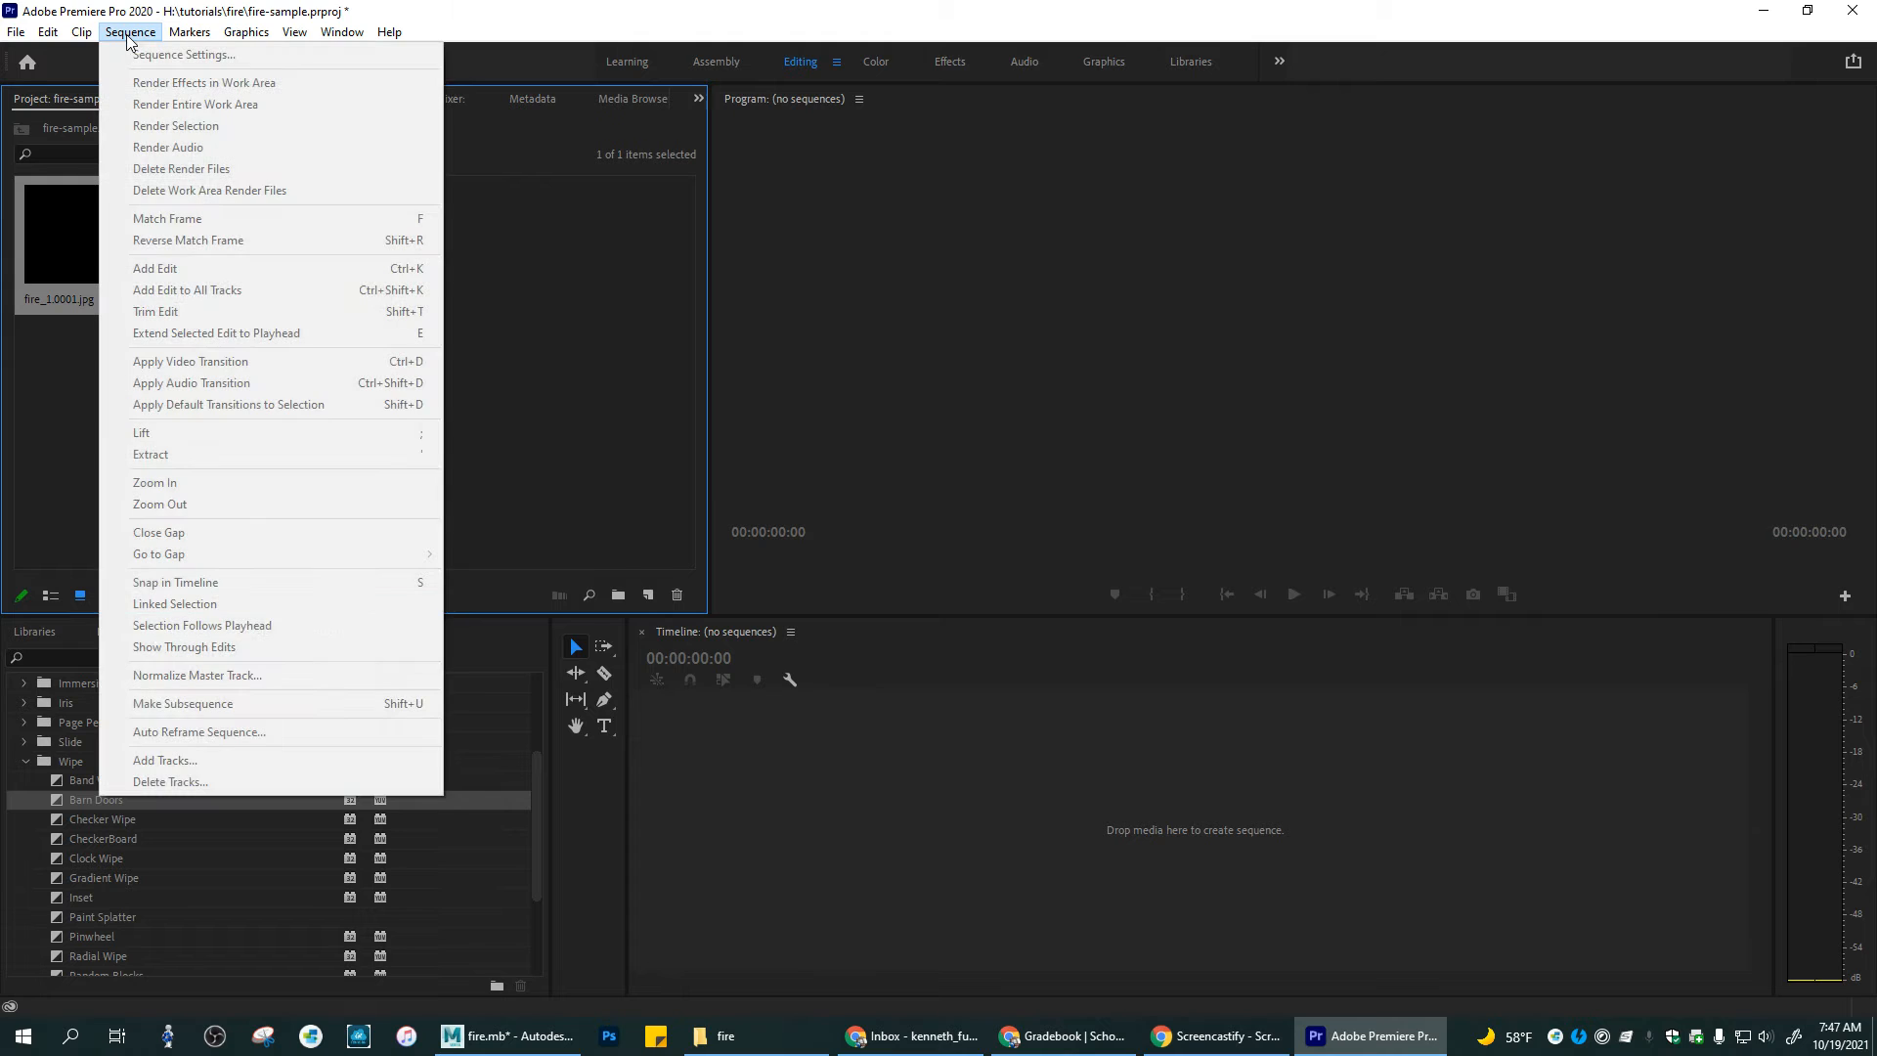
{"action": "left_click", "coordinate": [592, 366]}
{"action": "left_click", "coordinate": [111, 231]}
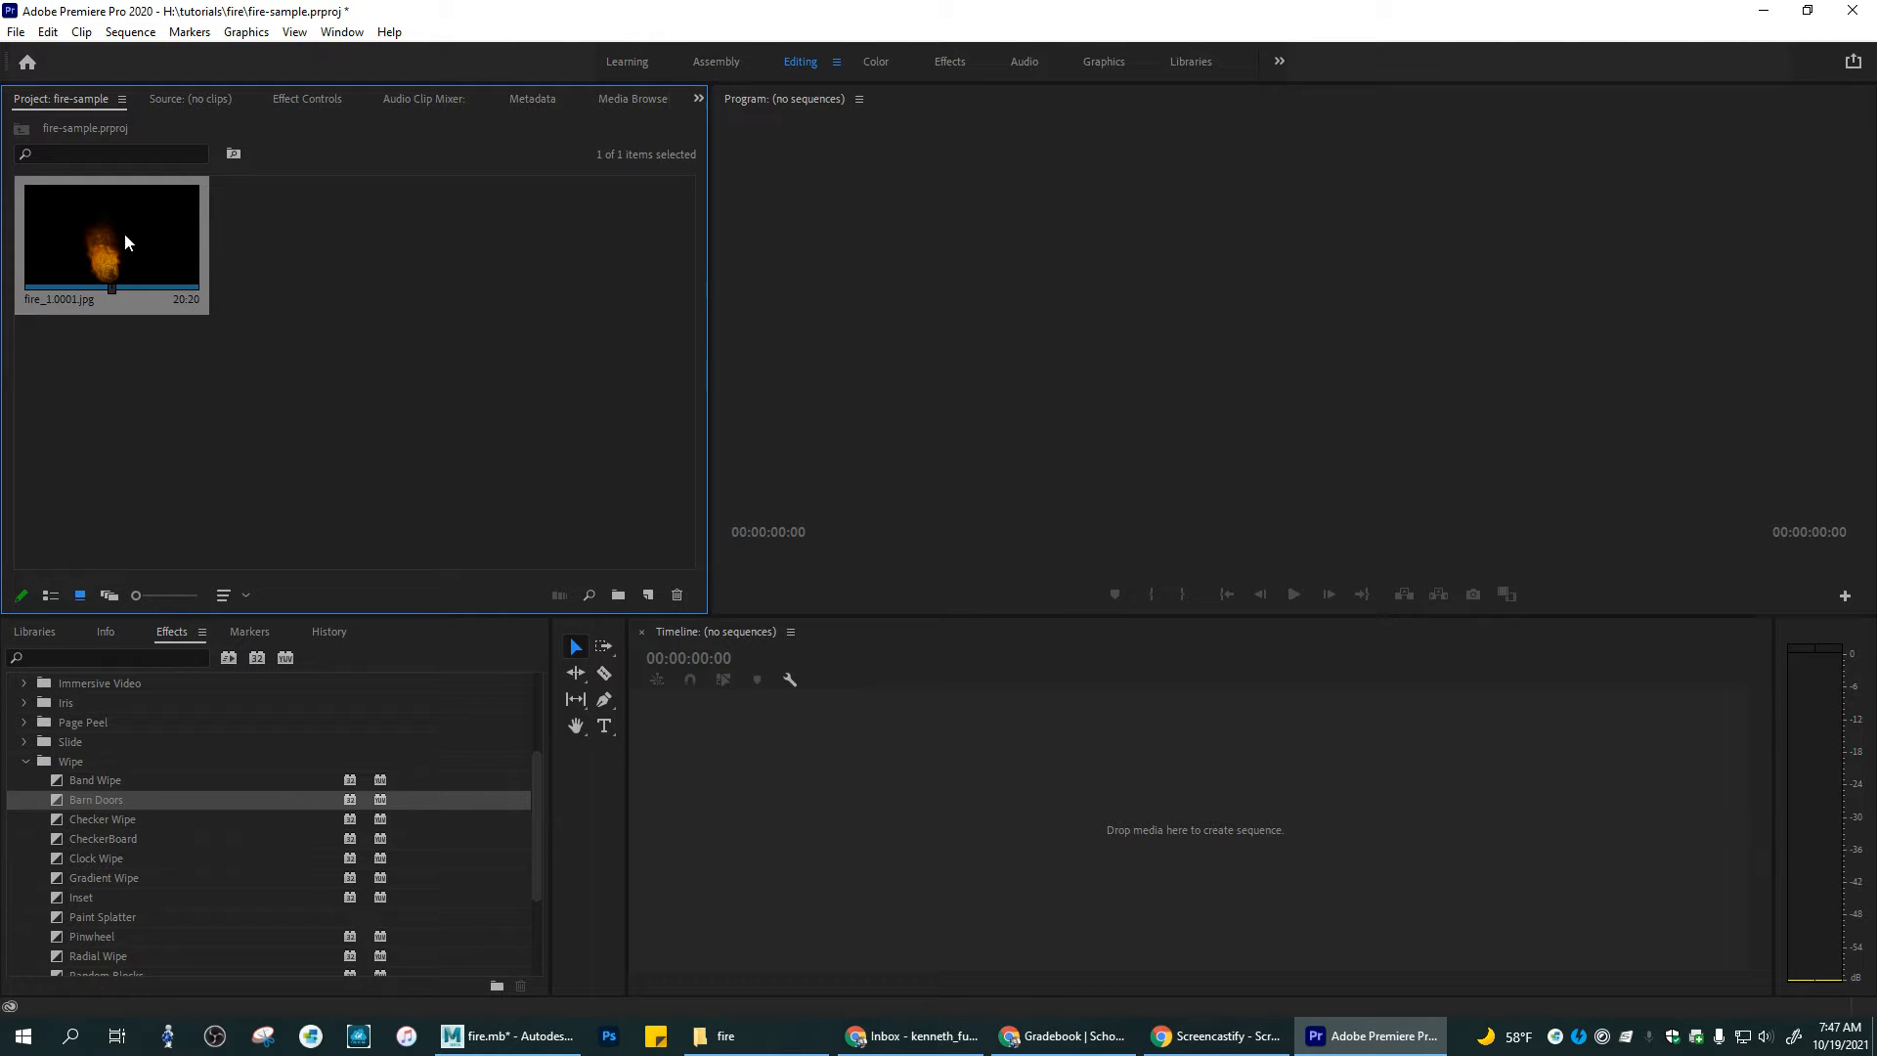
{"action": "left_click_drag", "start_coordinate": [100, 213], "coordinate": [928, 866]}
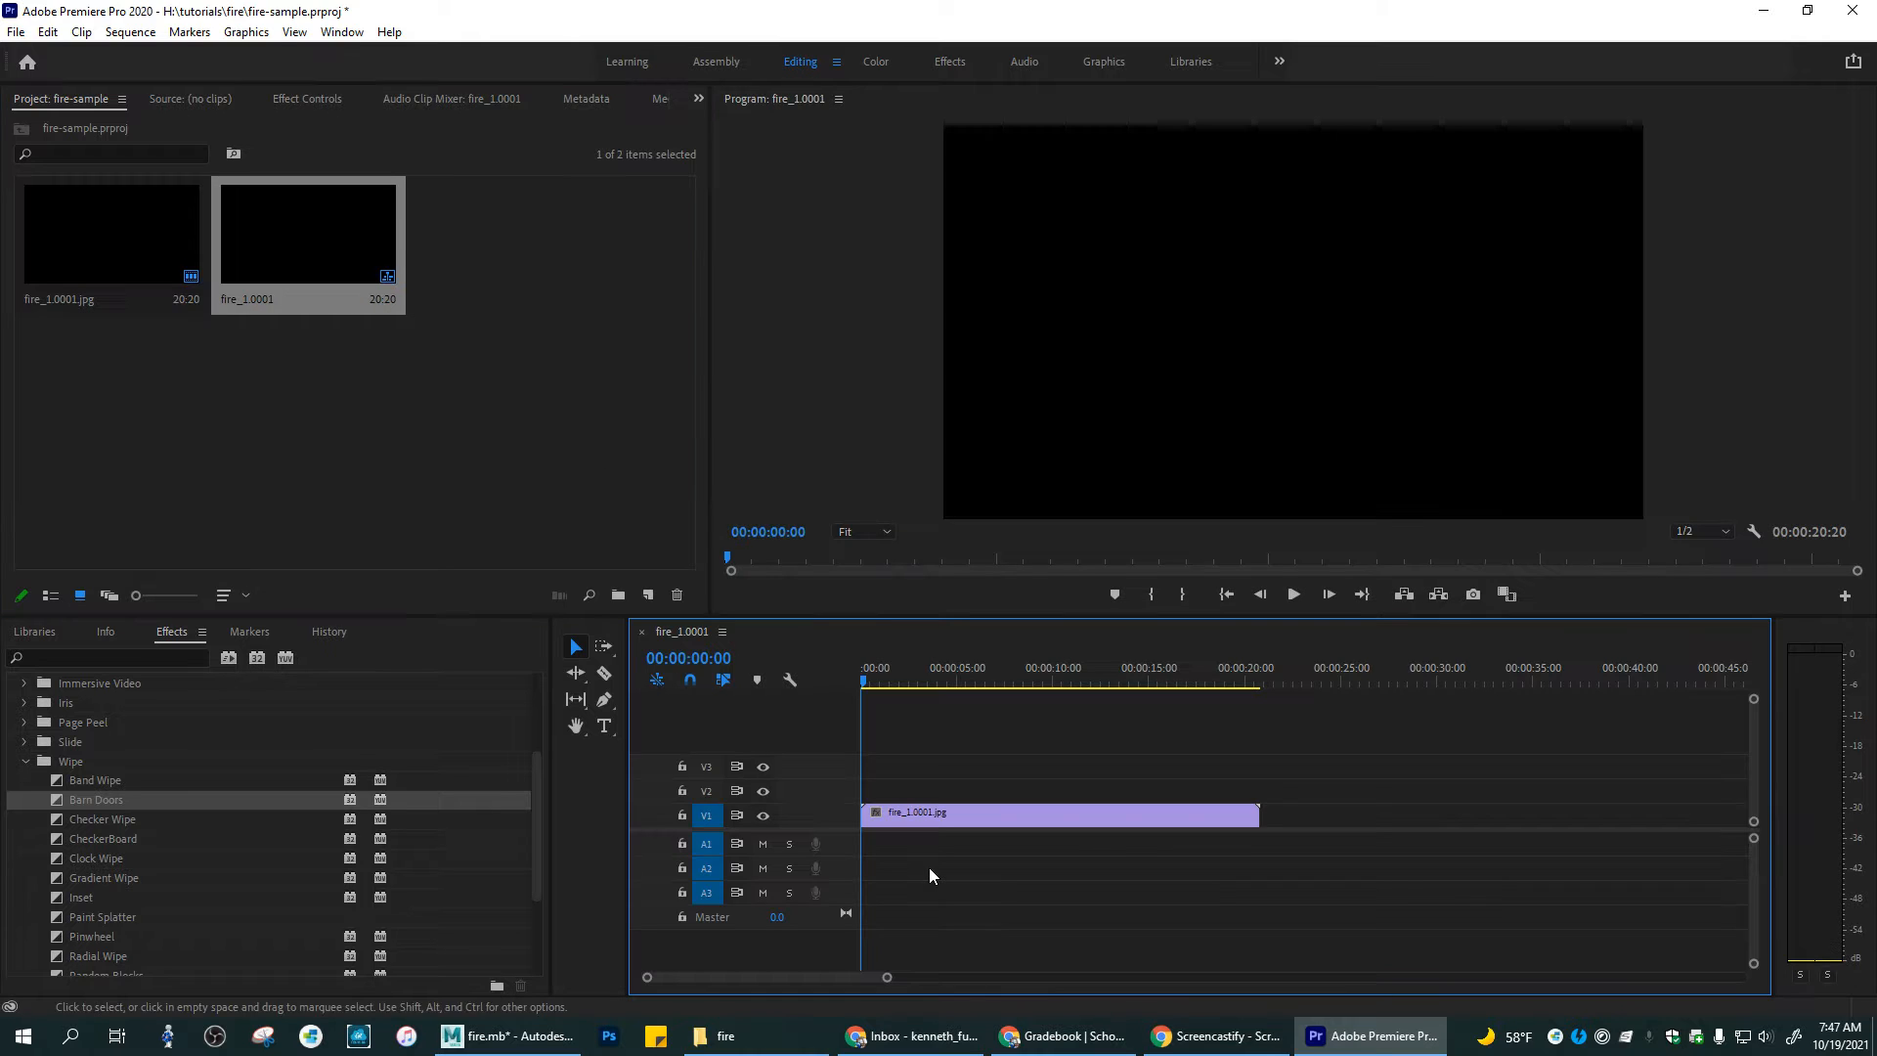
Step: Review the timebase and frame size in the fire_1.0001 sequence settings and accept them
{"action": "left_click", "coordinate": [125, 33]}
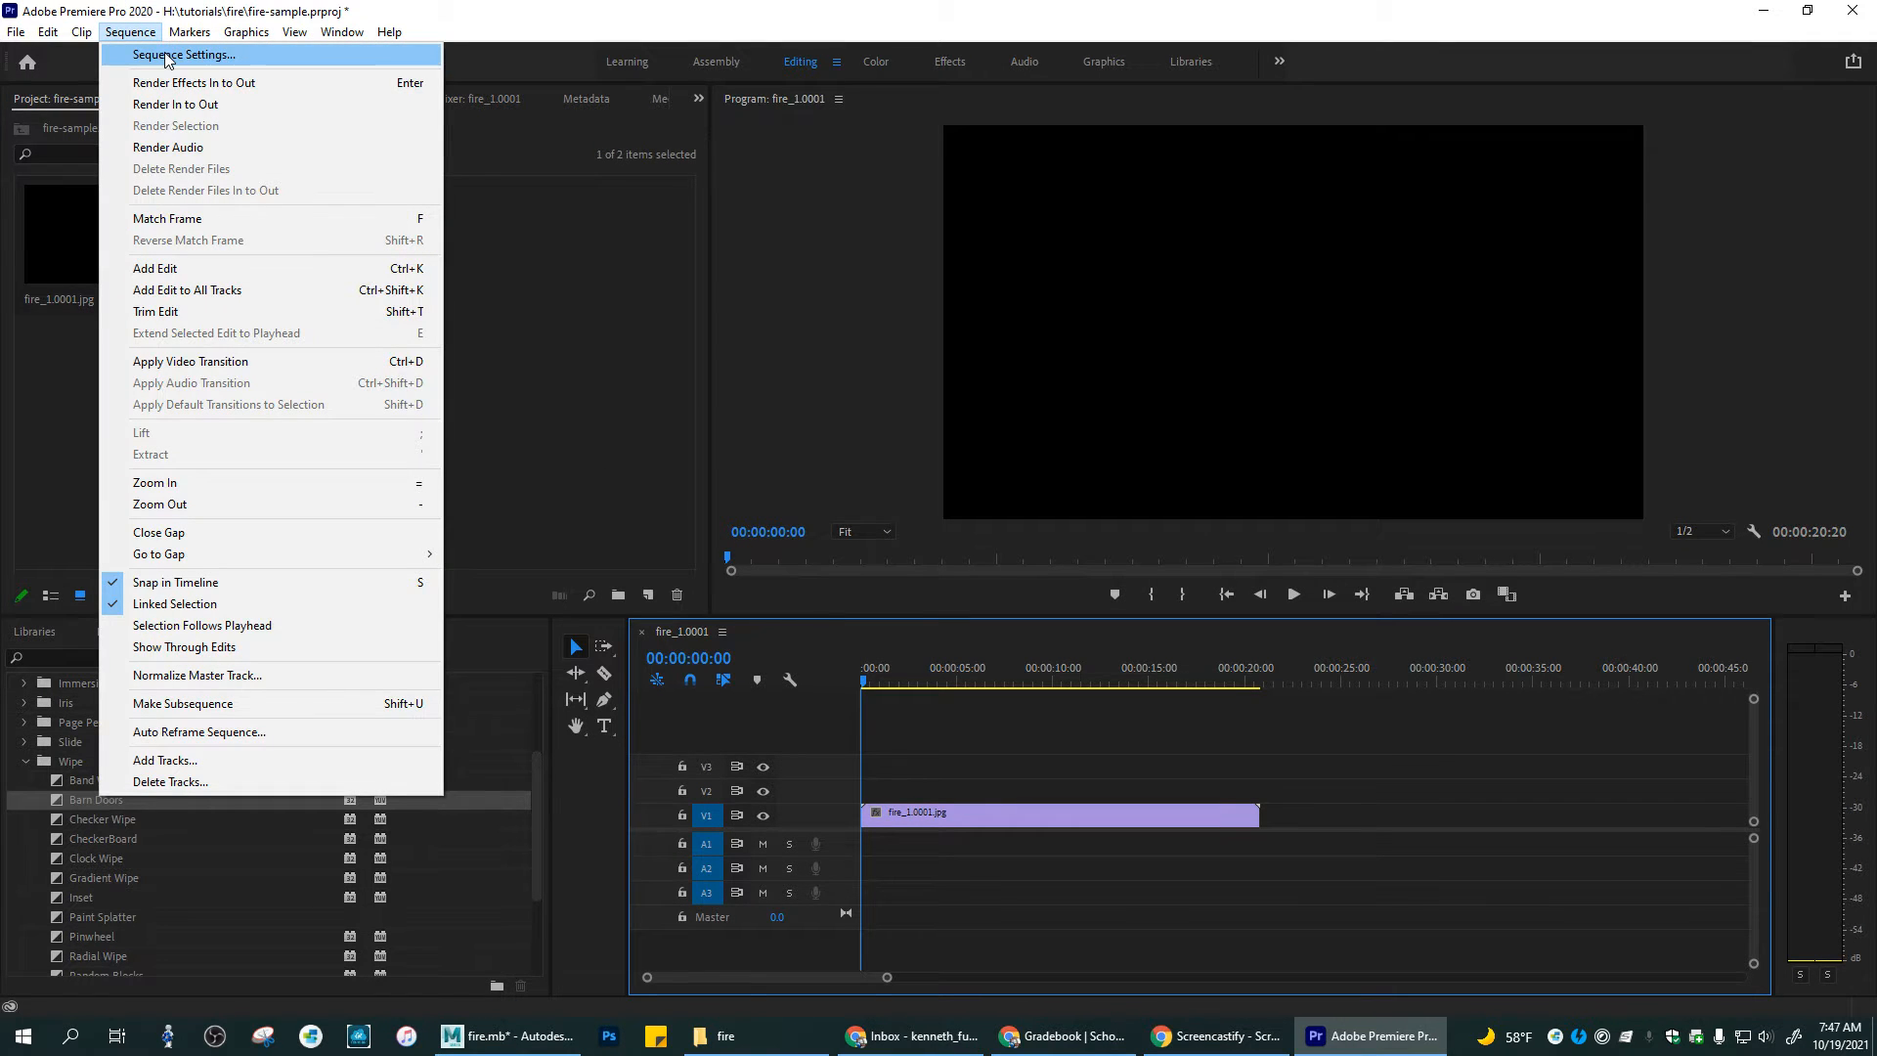
{"action": "left_click", "coordinate": [166, 56]}
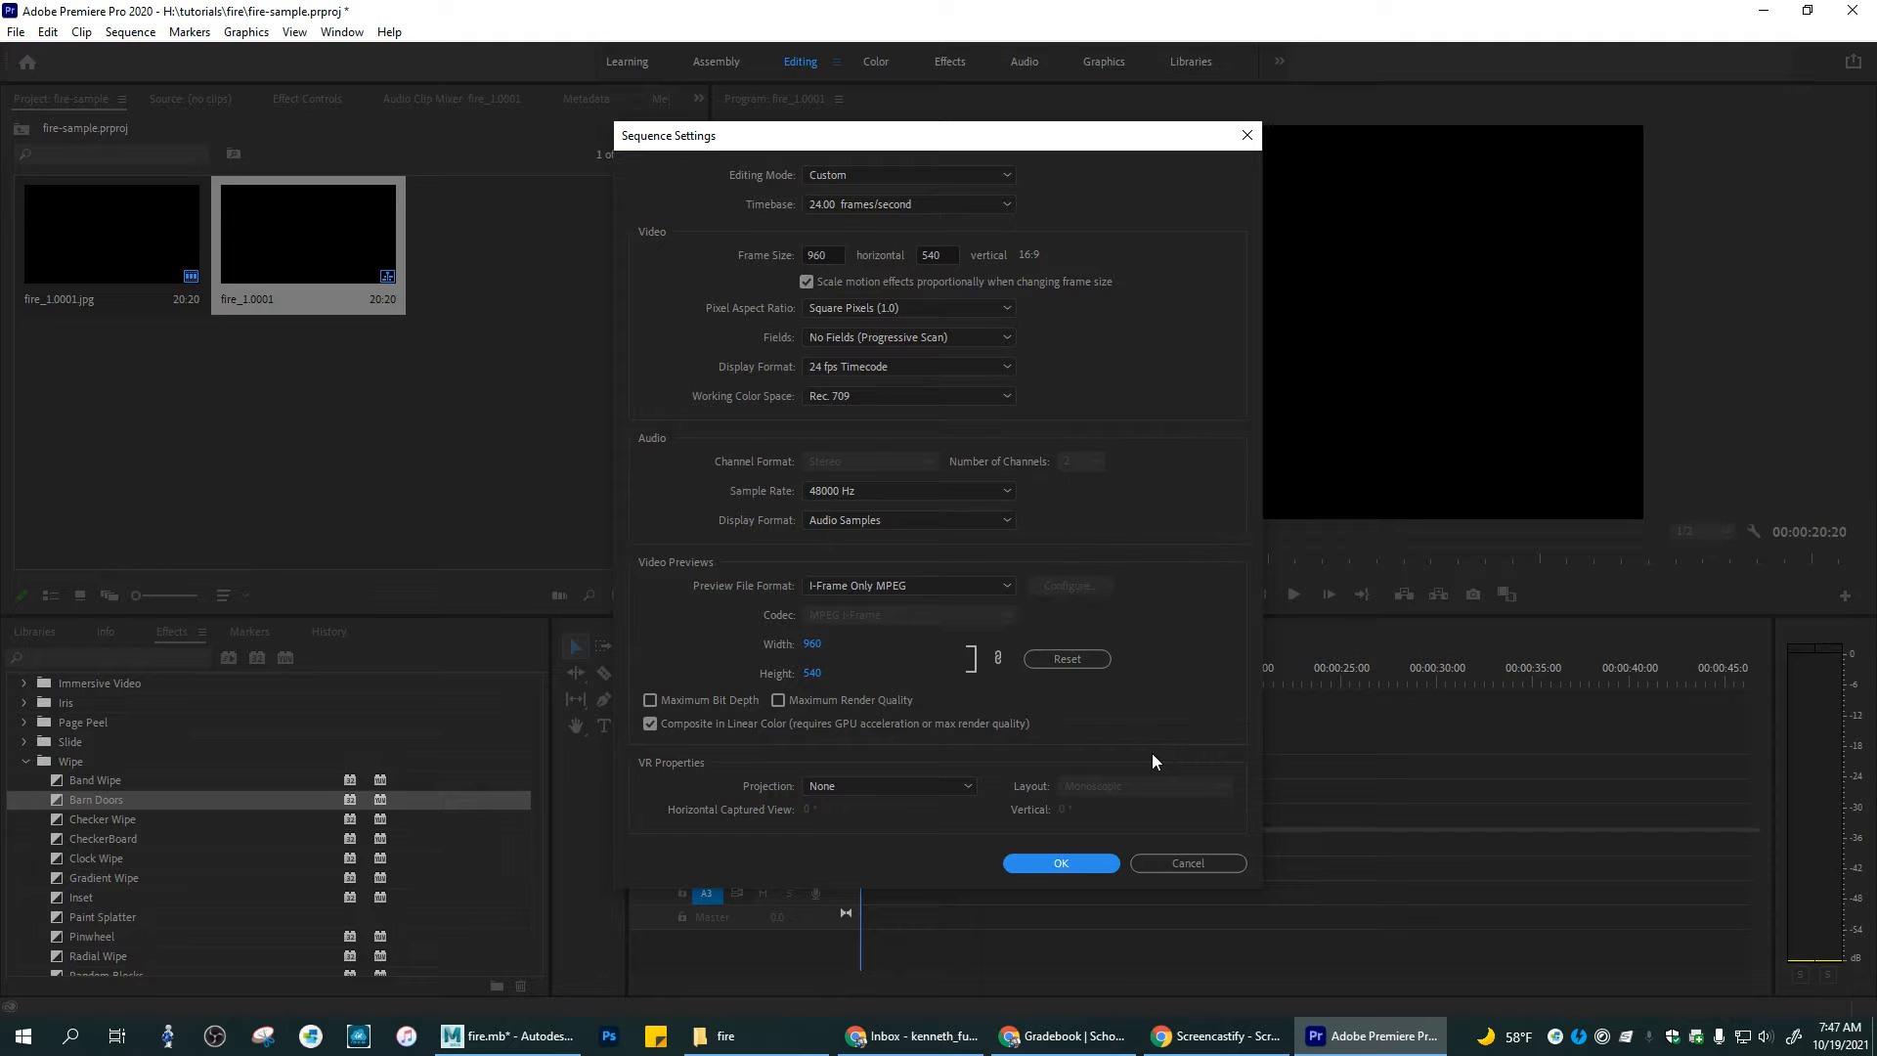
{"action": "left_click", "coordinate": [1089, 861]}
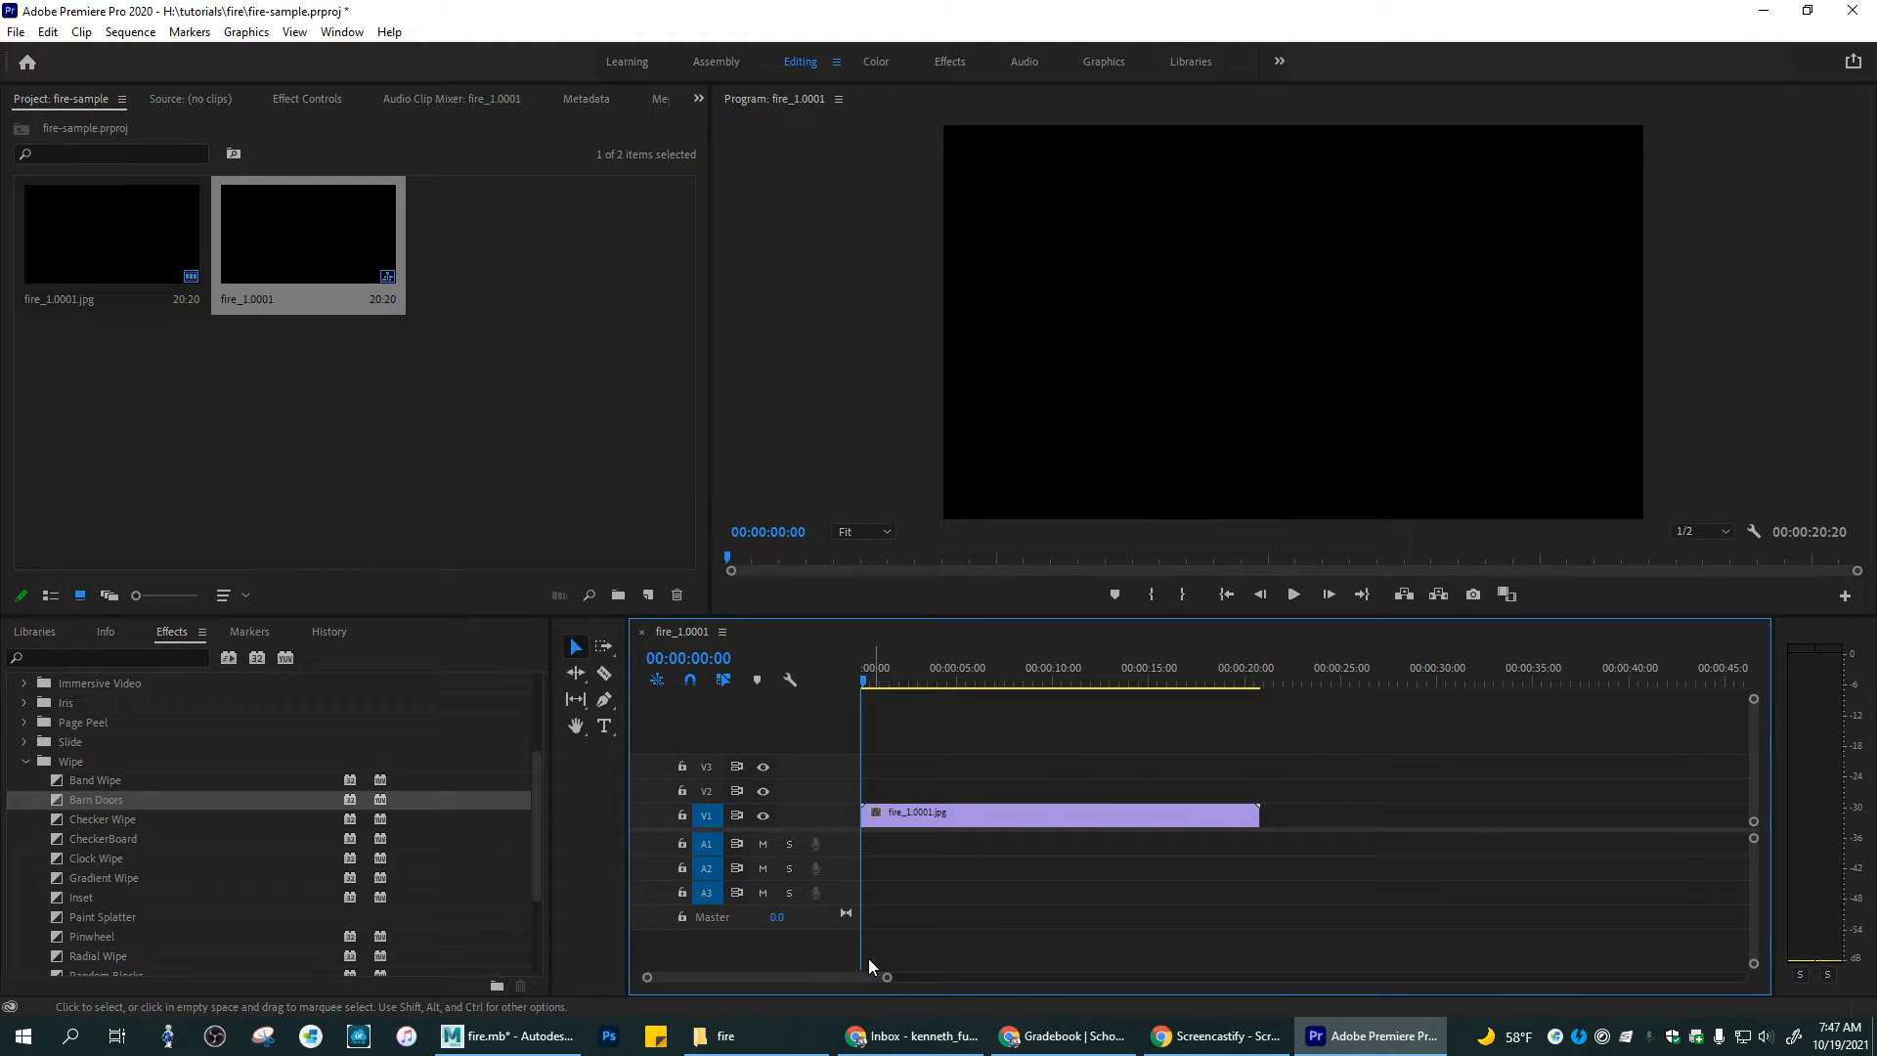
Step: Scrub through the fire clip and step frame by frame around the flame jump, leaving the playhead at 00:00:14:13
{"action": "left_click_drag", "start_coordinate": [887, 977], "coordinate": [744, 972]}
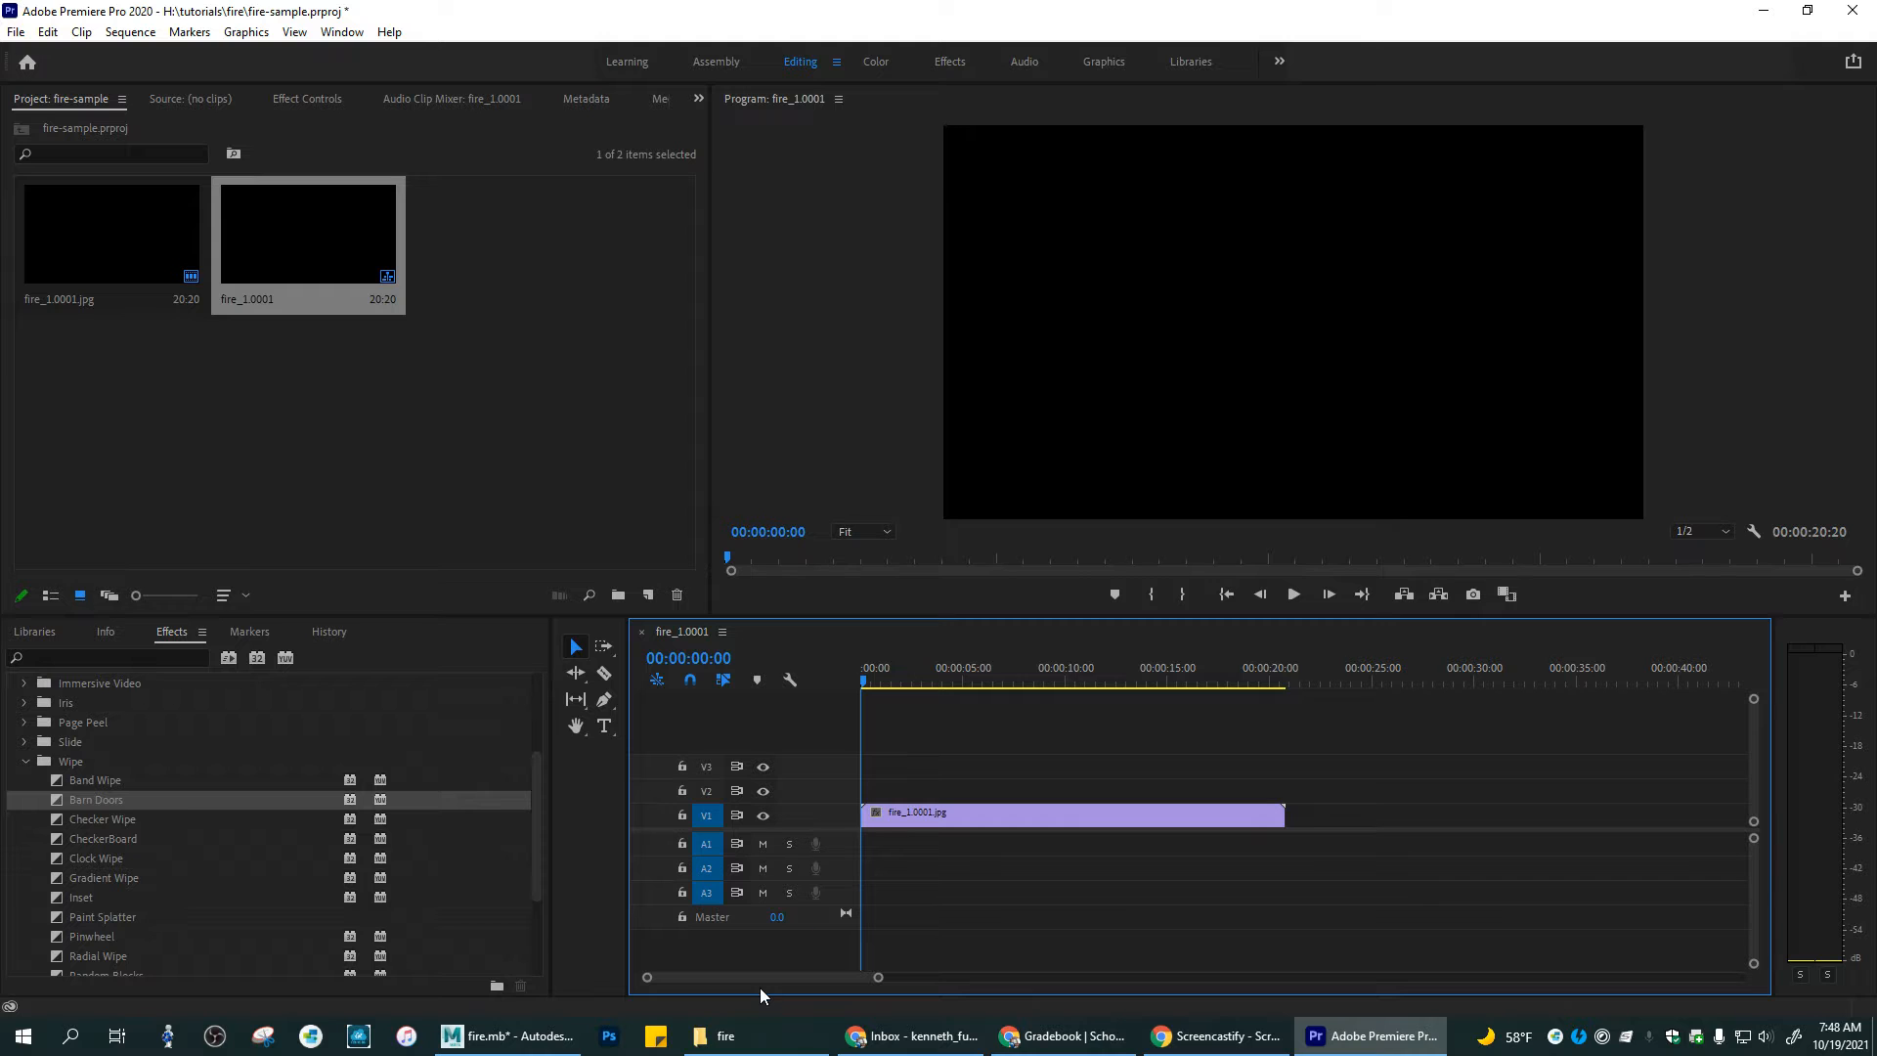
{"action": "left_click_drag", "start_coordinate": [861, 682], "coordinate": [1168, 689]}
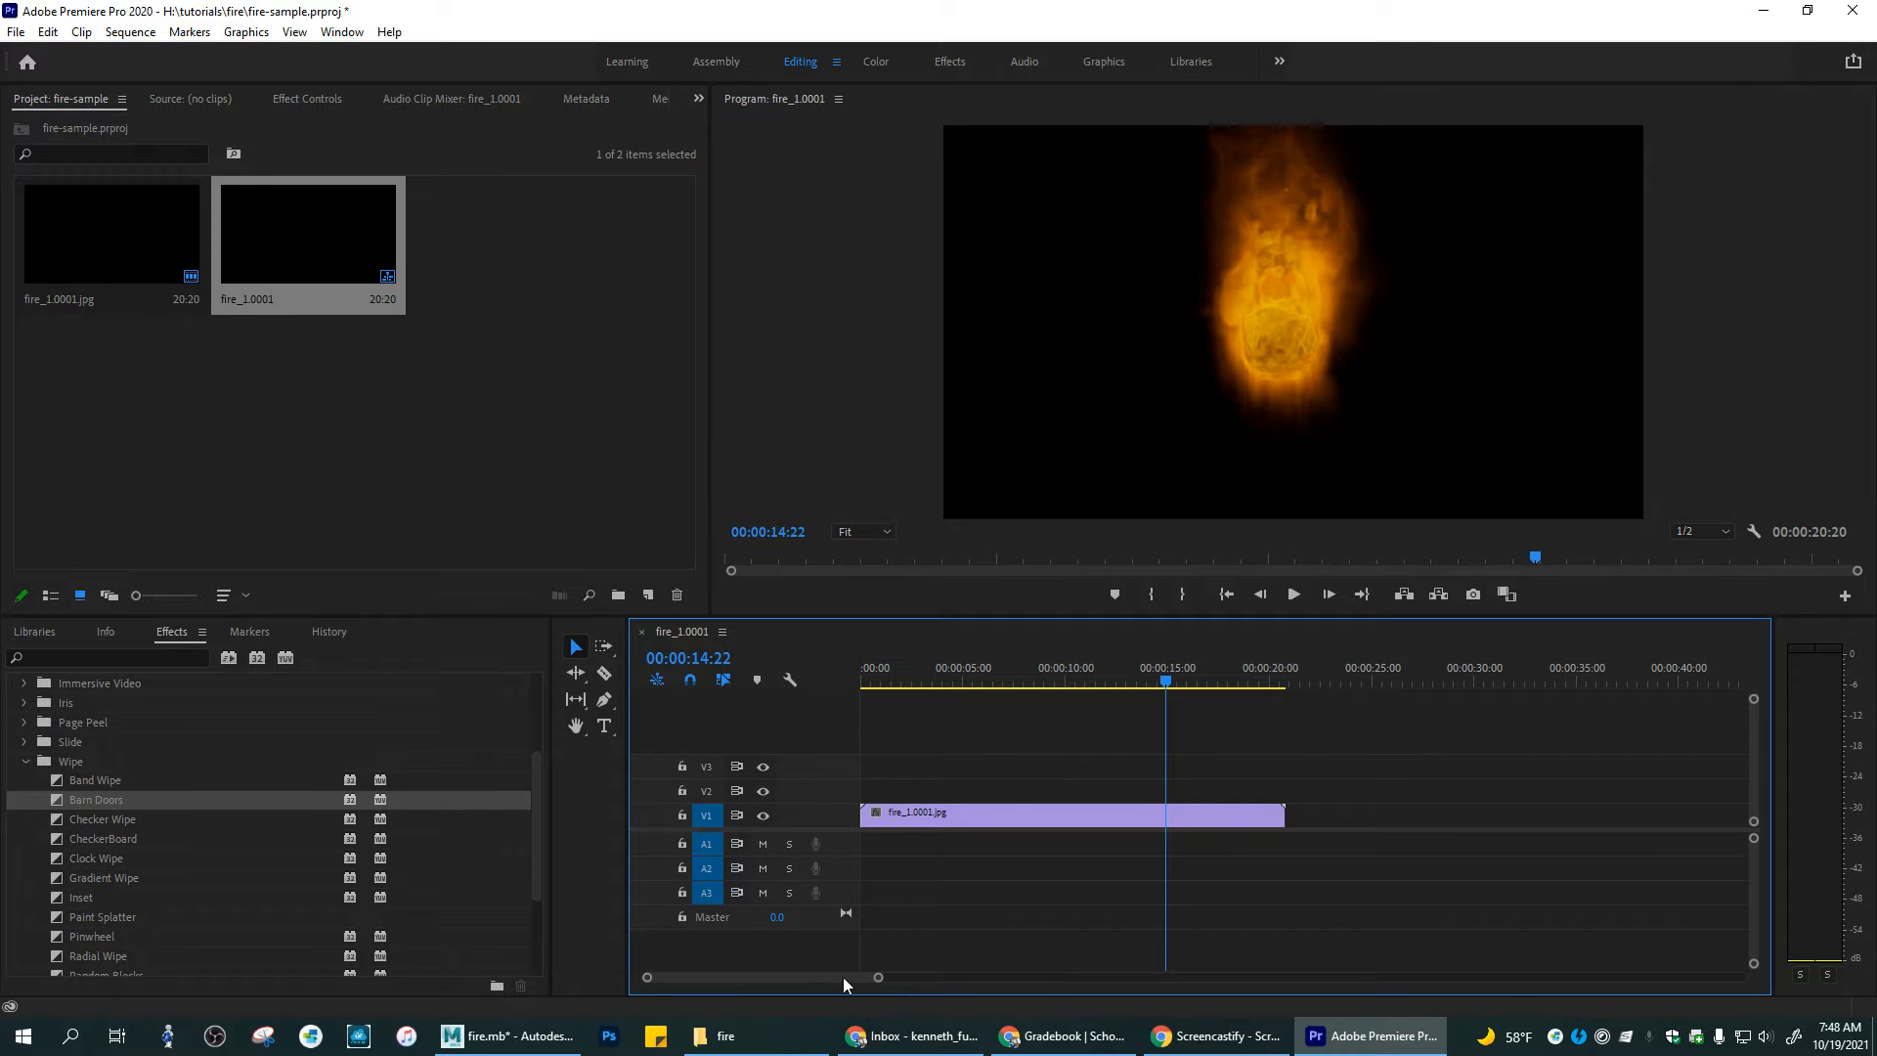
{"action": "left_click_drag", "start_coordinate": [875, 979], "coordinate": [821, 976]}
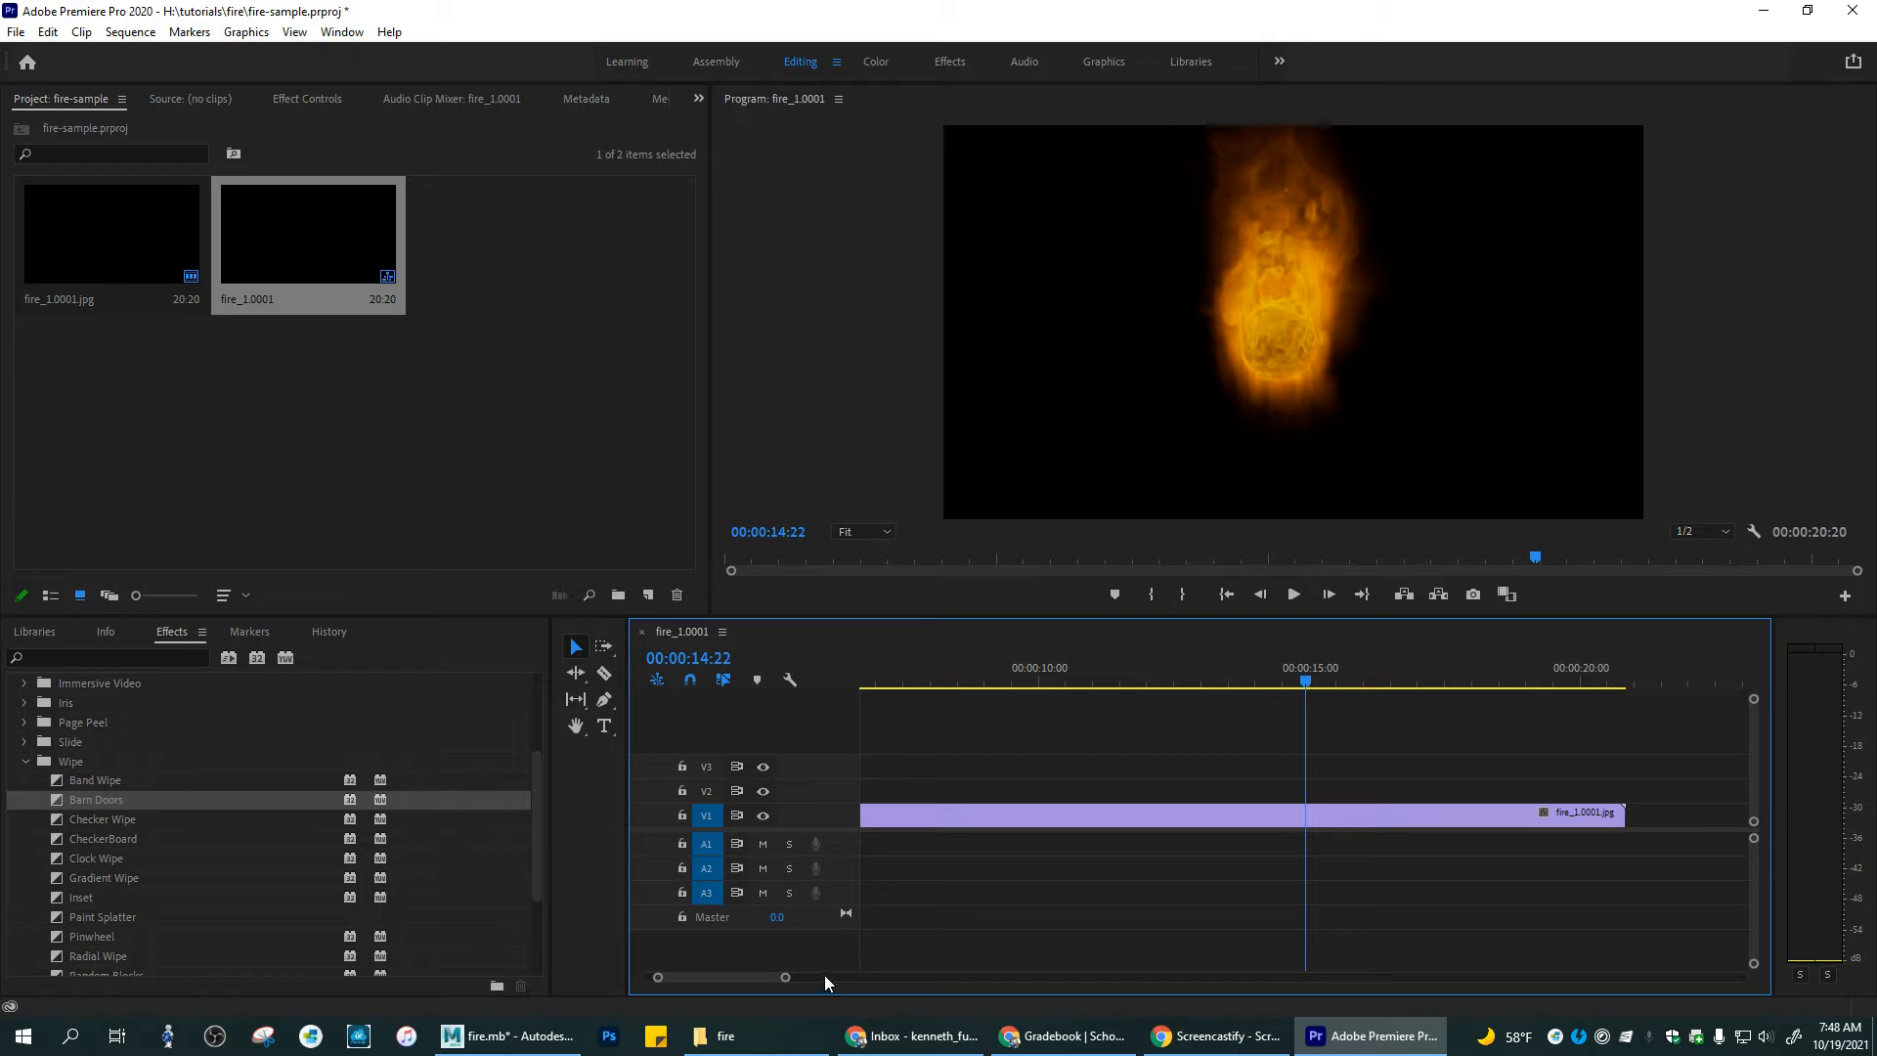
{"action": "key", "text": "Right"}
{"action": "key", "text": "Right"}
{"action": "key", "text": "Right"}
{"action": "key", "text": "Right"}
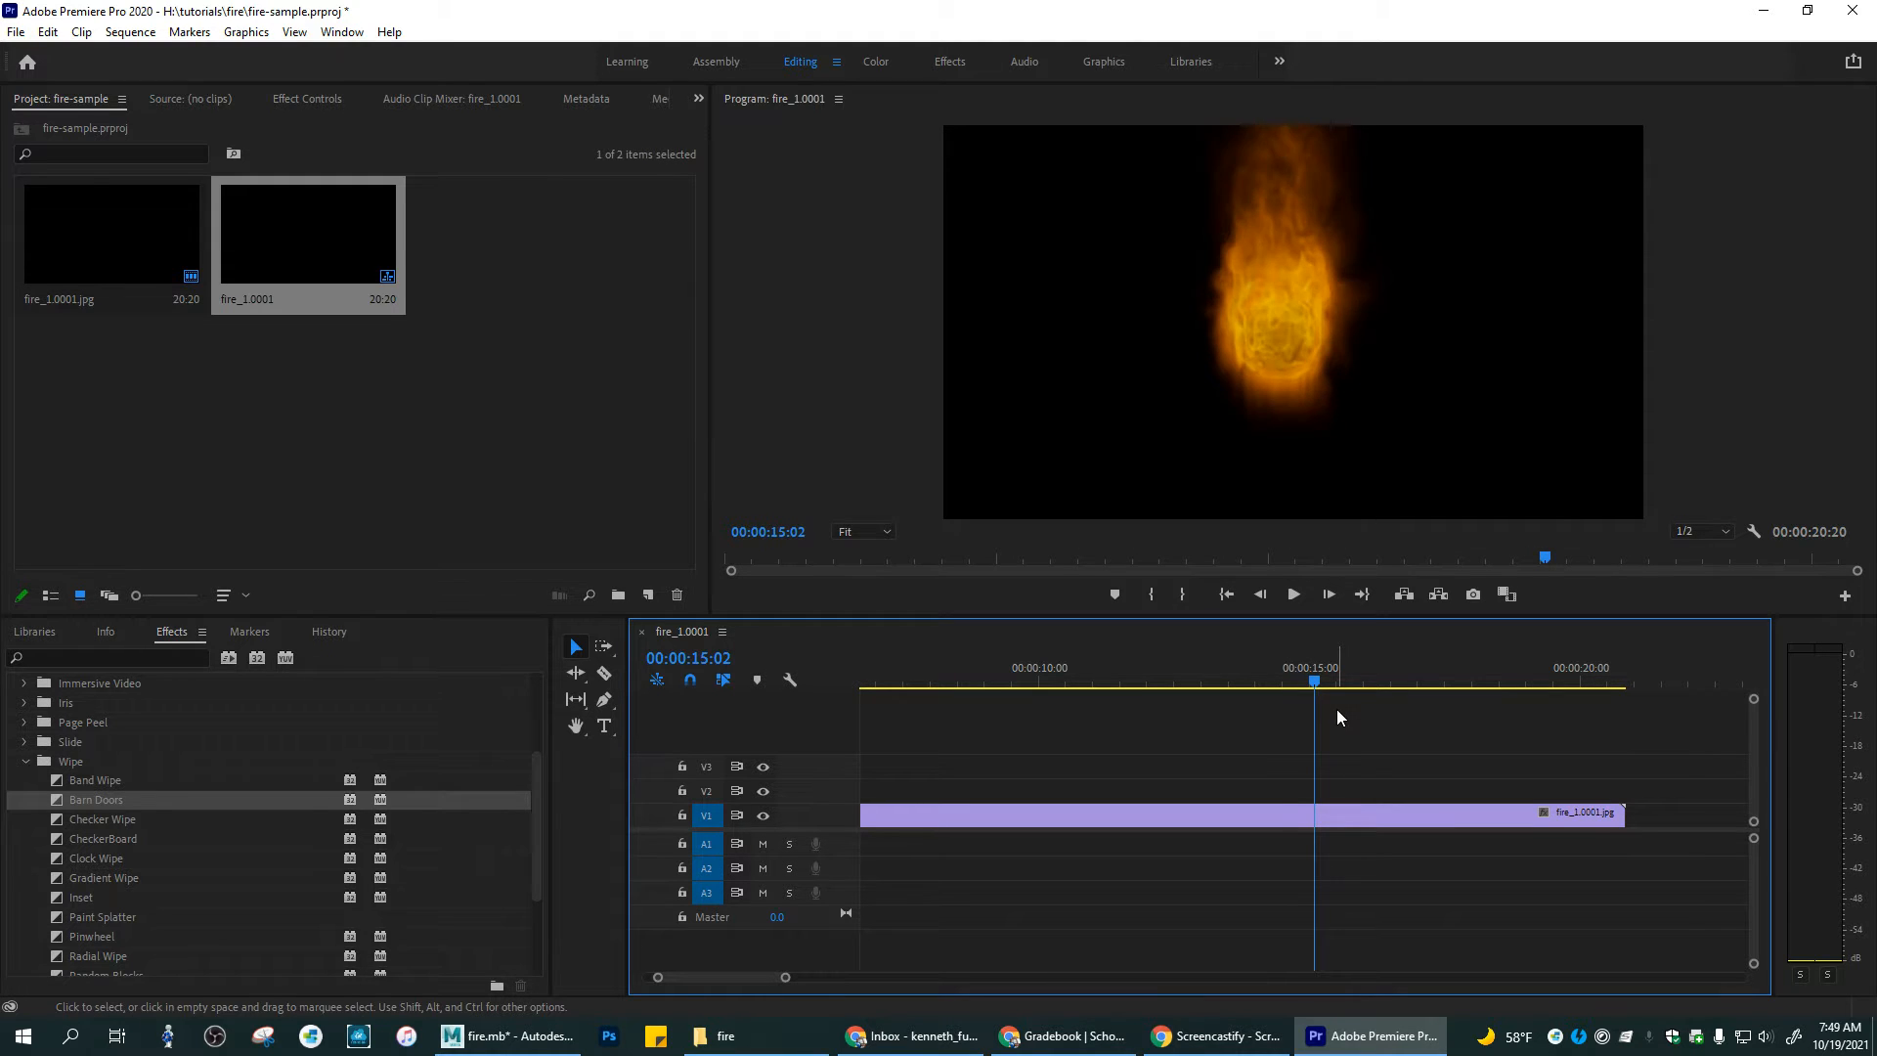
{"action": "key", "text": "Right"}
{"action": "key", "text": "Right"}
{"action": "key", "text": "Right"}
{"action": "key", "text": "Right"}
{"action": "key", "text": "Right"}
{"action": "key", "text": "Right"}
{"action": "key", "text": "Left"}
{"action": "key", "text": "Left"}
{"action": "key", "text": "Left"}
{"action": "key", "text": "Left"}
{"action": "key", "text": "Left"}
{"action": "key", "text": "Left"}
{"action": "key", "text": "Left"}
{"action": "key", "text": "Left"}
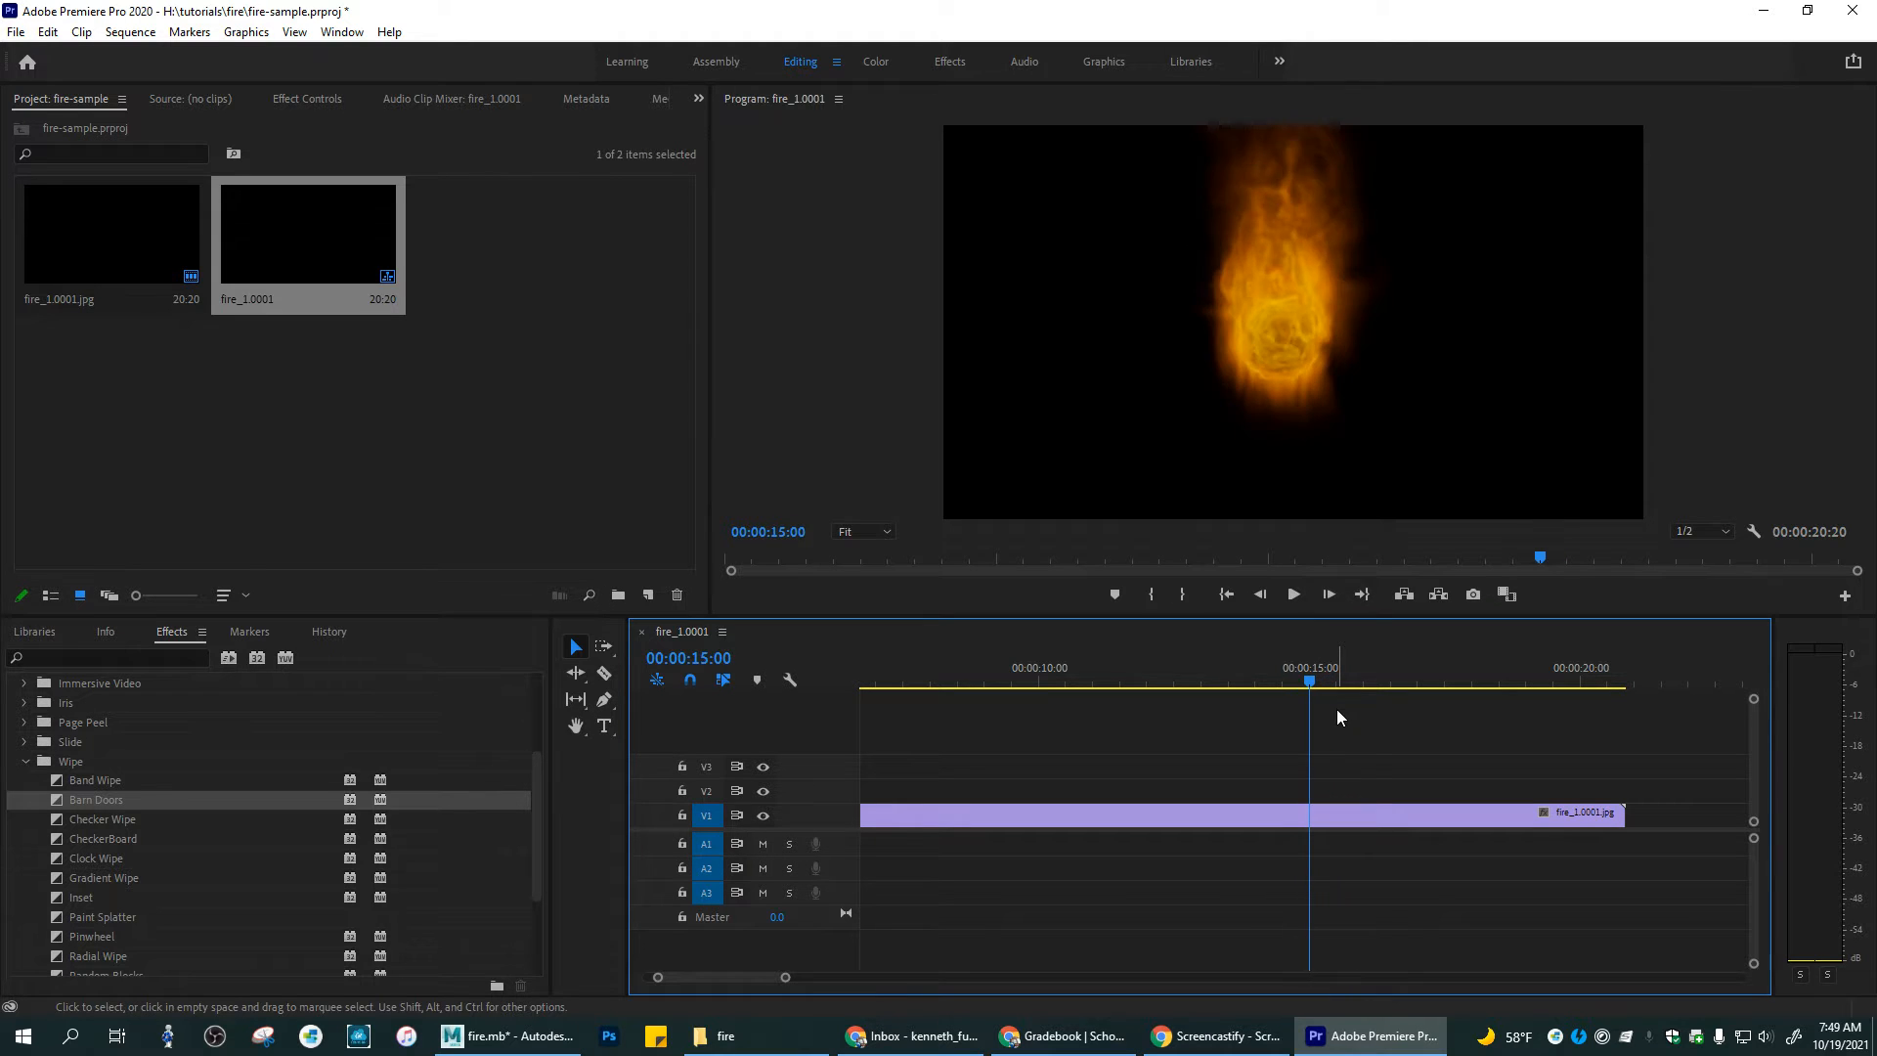
{"action": "key", "text": "Left"}
{"action": "key", "text": "Left"}
{"action": "key", "text": "Left"}
{"action": "key", "text": "Left"}
{"action": "key", "text": "Left"}
{"action": "key", "text": "Left"}
{"action": "key", "text": "Left"}
{"action": "key", "text": "Left"}
{"action": "key", "text": "Left"}
{"action": "key", "text": "Left"}
{"action": "key", "text": "Left"}
{"action": "key", "text": "Right"}
{"action": "key", "text": "Right"}
{"action": "key", "text": "Right"}
{"action": "key", "text": "Right"}
{"action": "key", "text": "Right"}
{"action": "key", "text": "Right"}
{"action": "key", "text": "Right"}
{"action": "key", "text": "Right"}
{"action": "key", "text": "Right"}
{"action": "key", "text": "Right"}
{"action": "key", "text": "Right"}
{"action": "key", "text": "Left"}
{"action": "key", "text": "Left"}
{"action": "key", "text": "Left"}
{"action": "key", "text": "Left"}
{"action": "key", "text": "Left"}
{"action": "key", "text": "Left"}
{"action": "key", "text": "Left"}
{"action": "key", "text": "Left"}
{"action": "key", "text": "Left"}
{"action": "key", "text": "Left"}
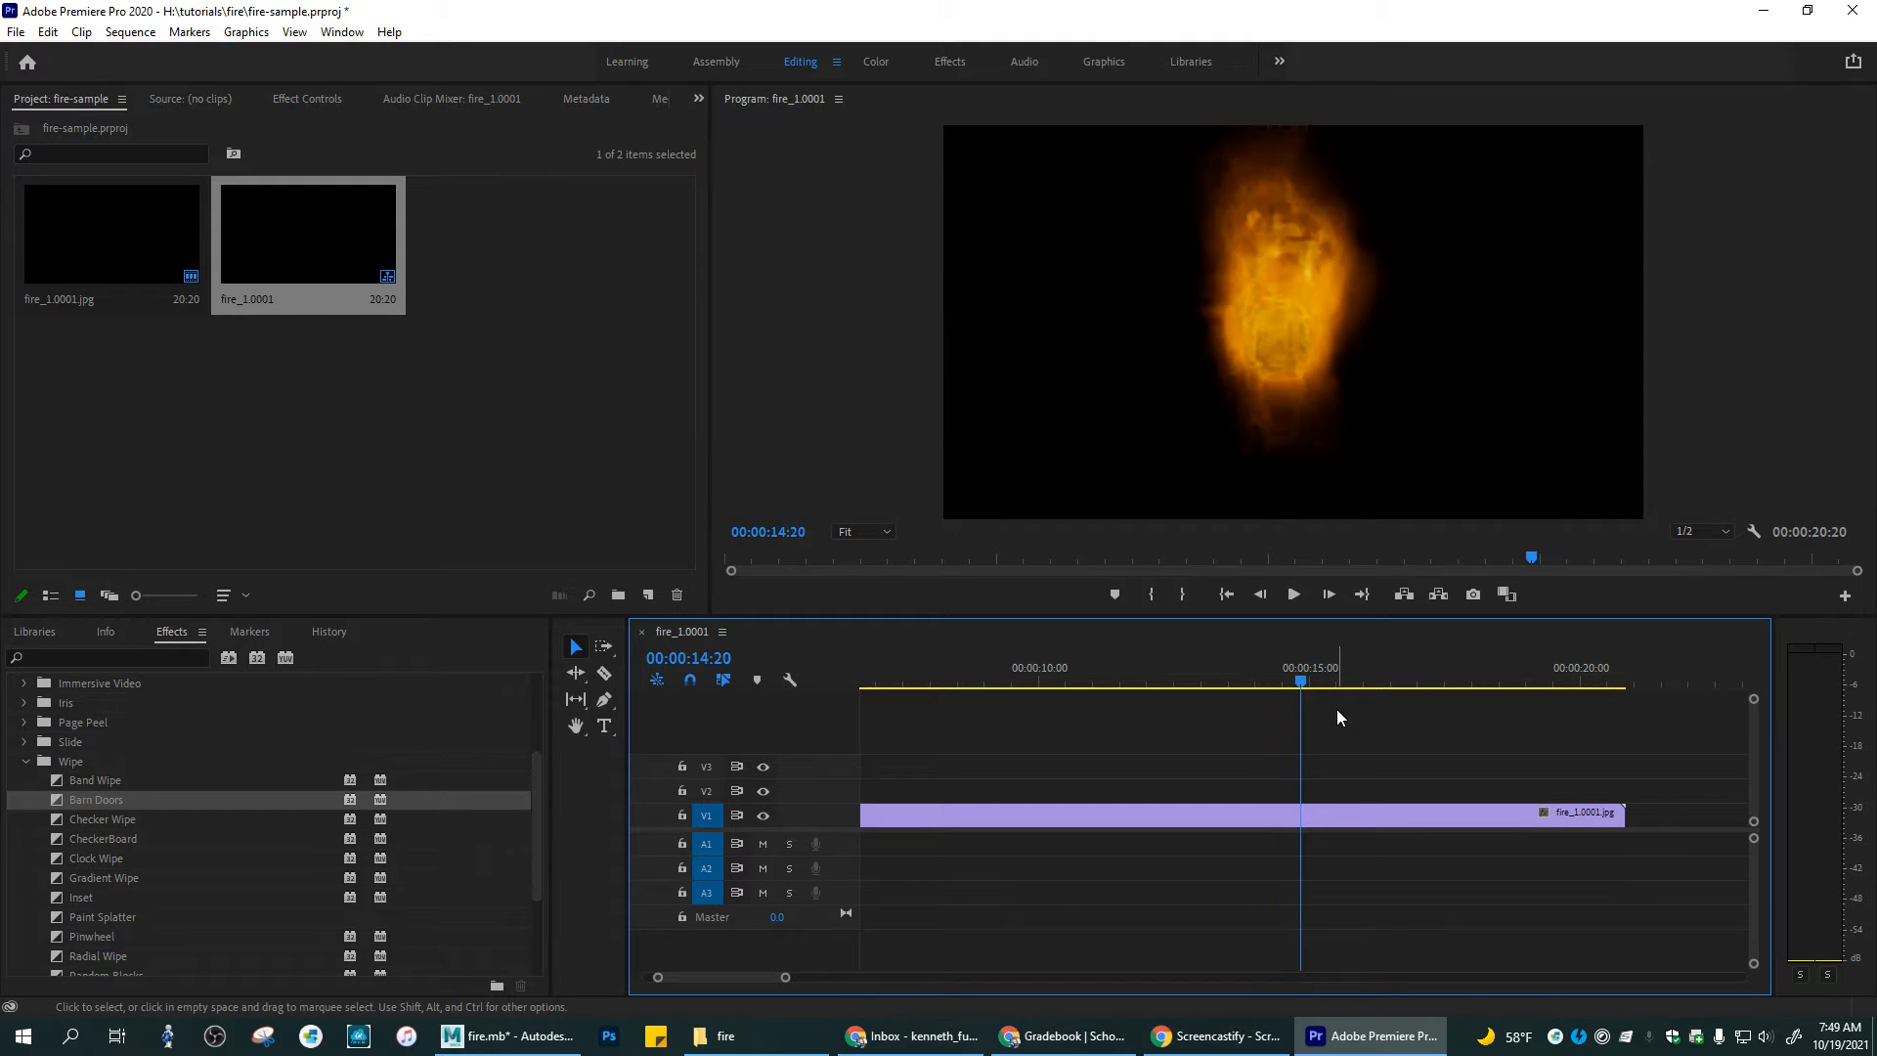
{"action": "key", "text": "Left"}
{"action": "key", "text": "Left"}
{"action": "key", "text": "Left"}
{"action": "key", "text": "Left"}
{"action": "key", "text": "Left"}
{"action": "key", "text": "Left"}
{"action": "key", "text": "Left"}
{"action": "key", "text": "Left"}
{"action": "key", "text": "Left"}
{"action": "key", "text": "Left"}
{"action": "key", "text": "Left"}
{"action": "key", "text": "Left"}
{"action": "key", "text": "Left"}
{"action": "key", "text": "Left"}
{"action": "key", "text": "Left"}
{"action": "key", "text": "Right"}
{"action": "key", "text": "Right"}
{"action": "key", "text": "Right"}
{"action": "key", "text": "Right"}
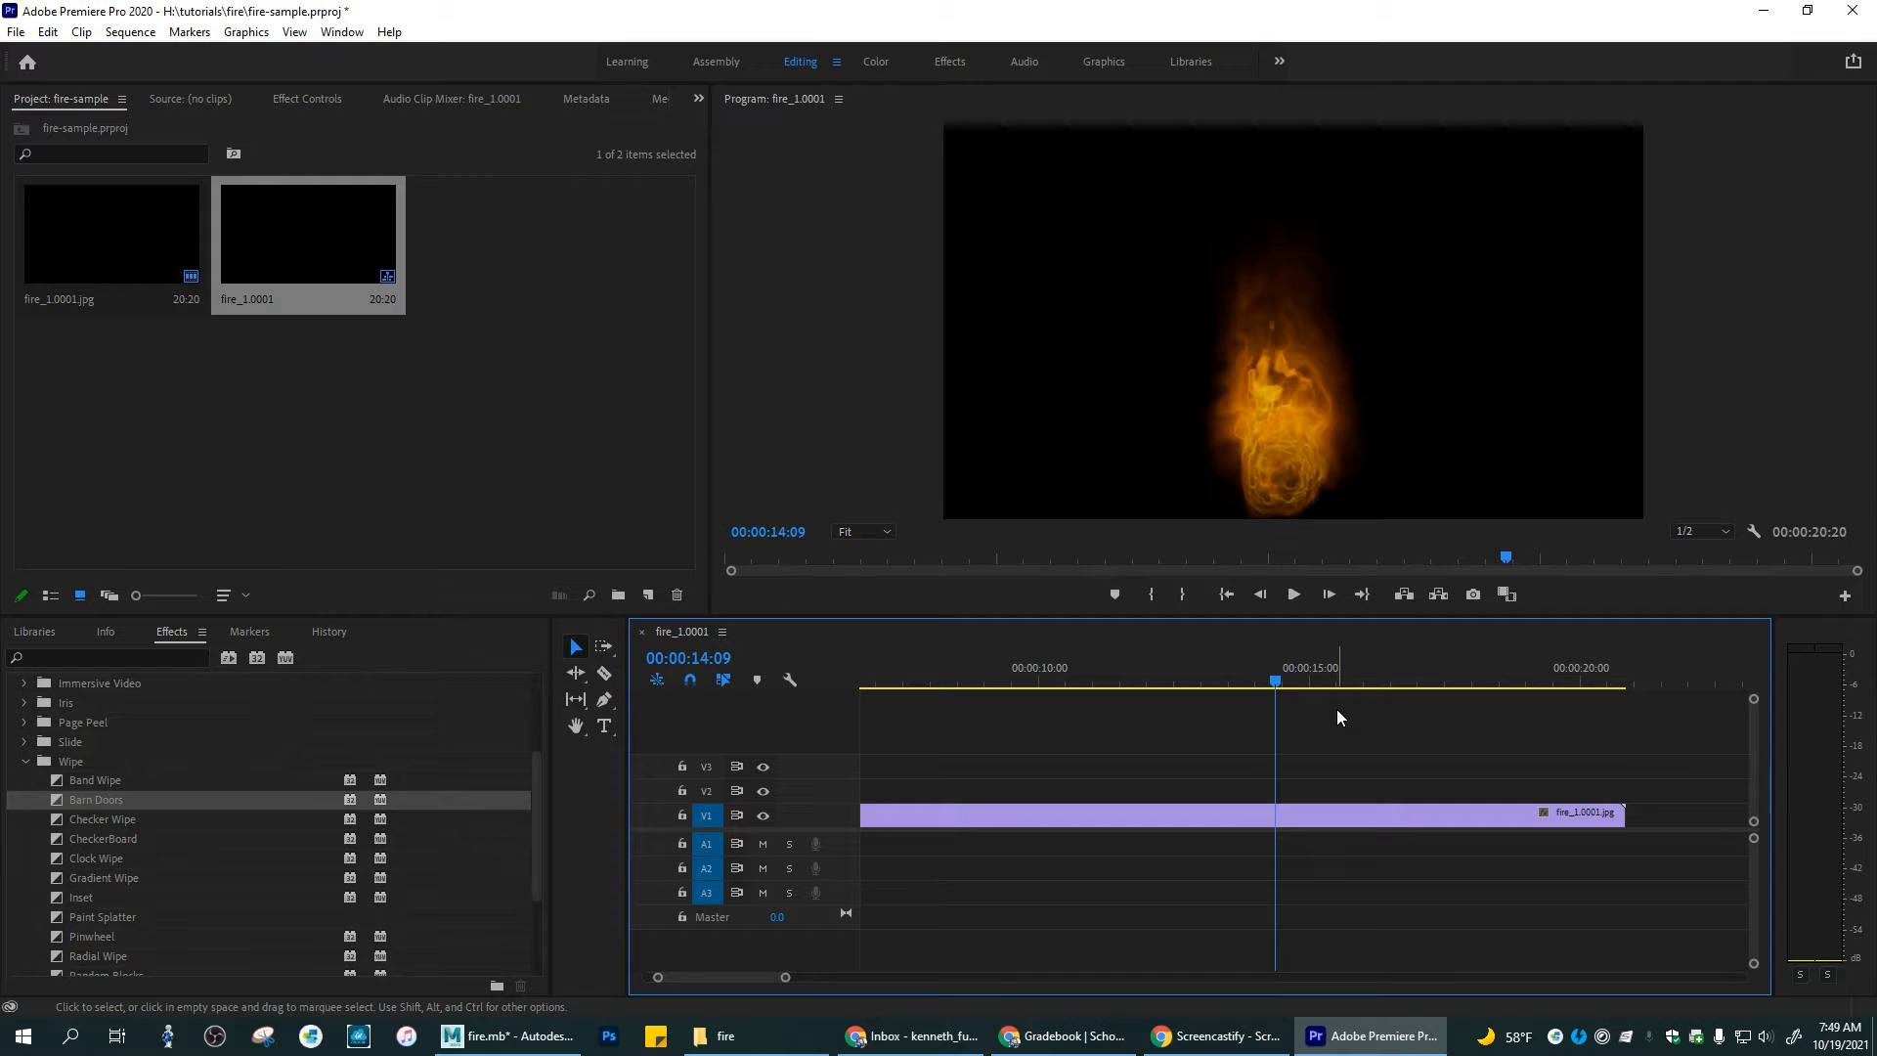
{"action": "key", "text": "Right"}
{"action": "key", "text": "Right"}
{"action": "key", "text": "Right"}
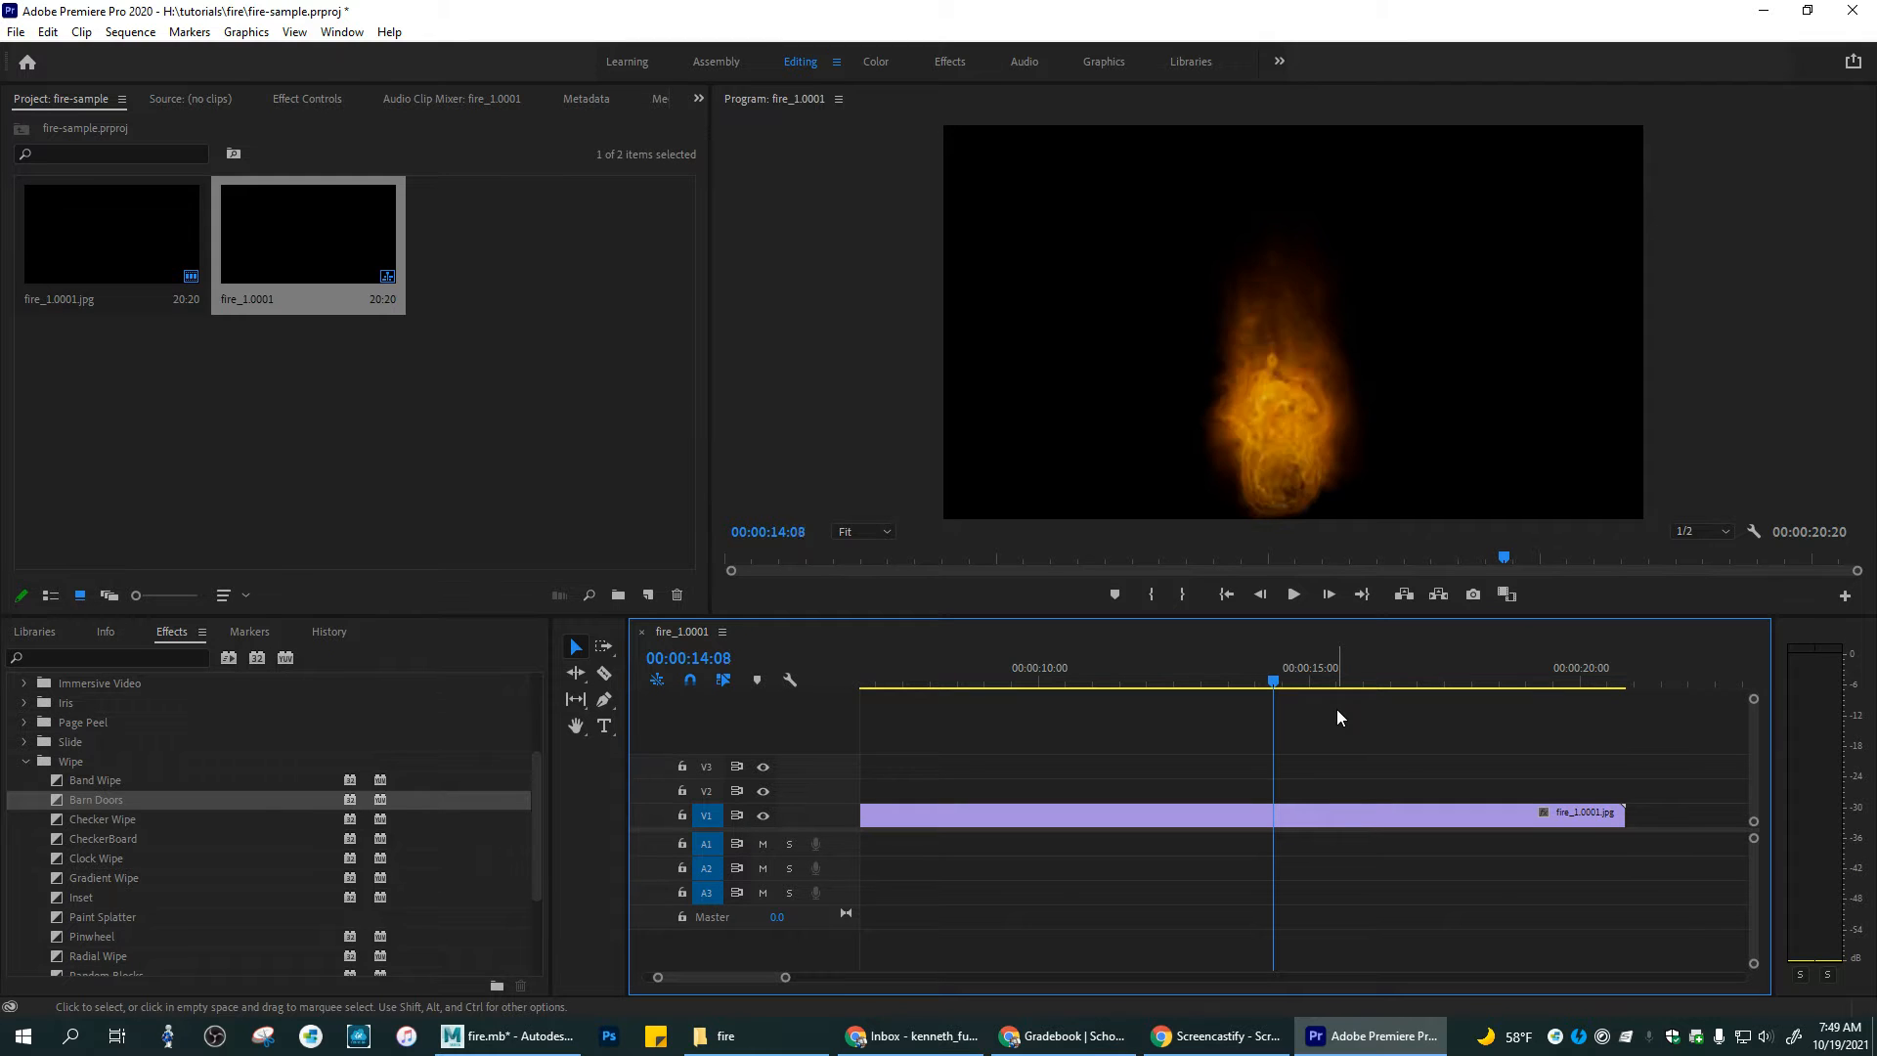
{"action": "key", "text": "Right"}
{"action": "key", "text": "Right"}
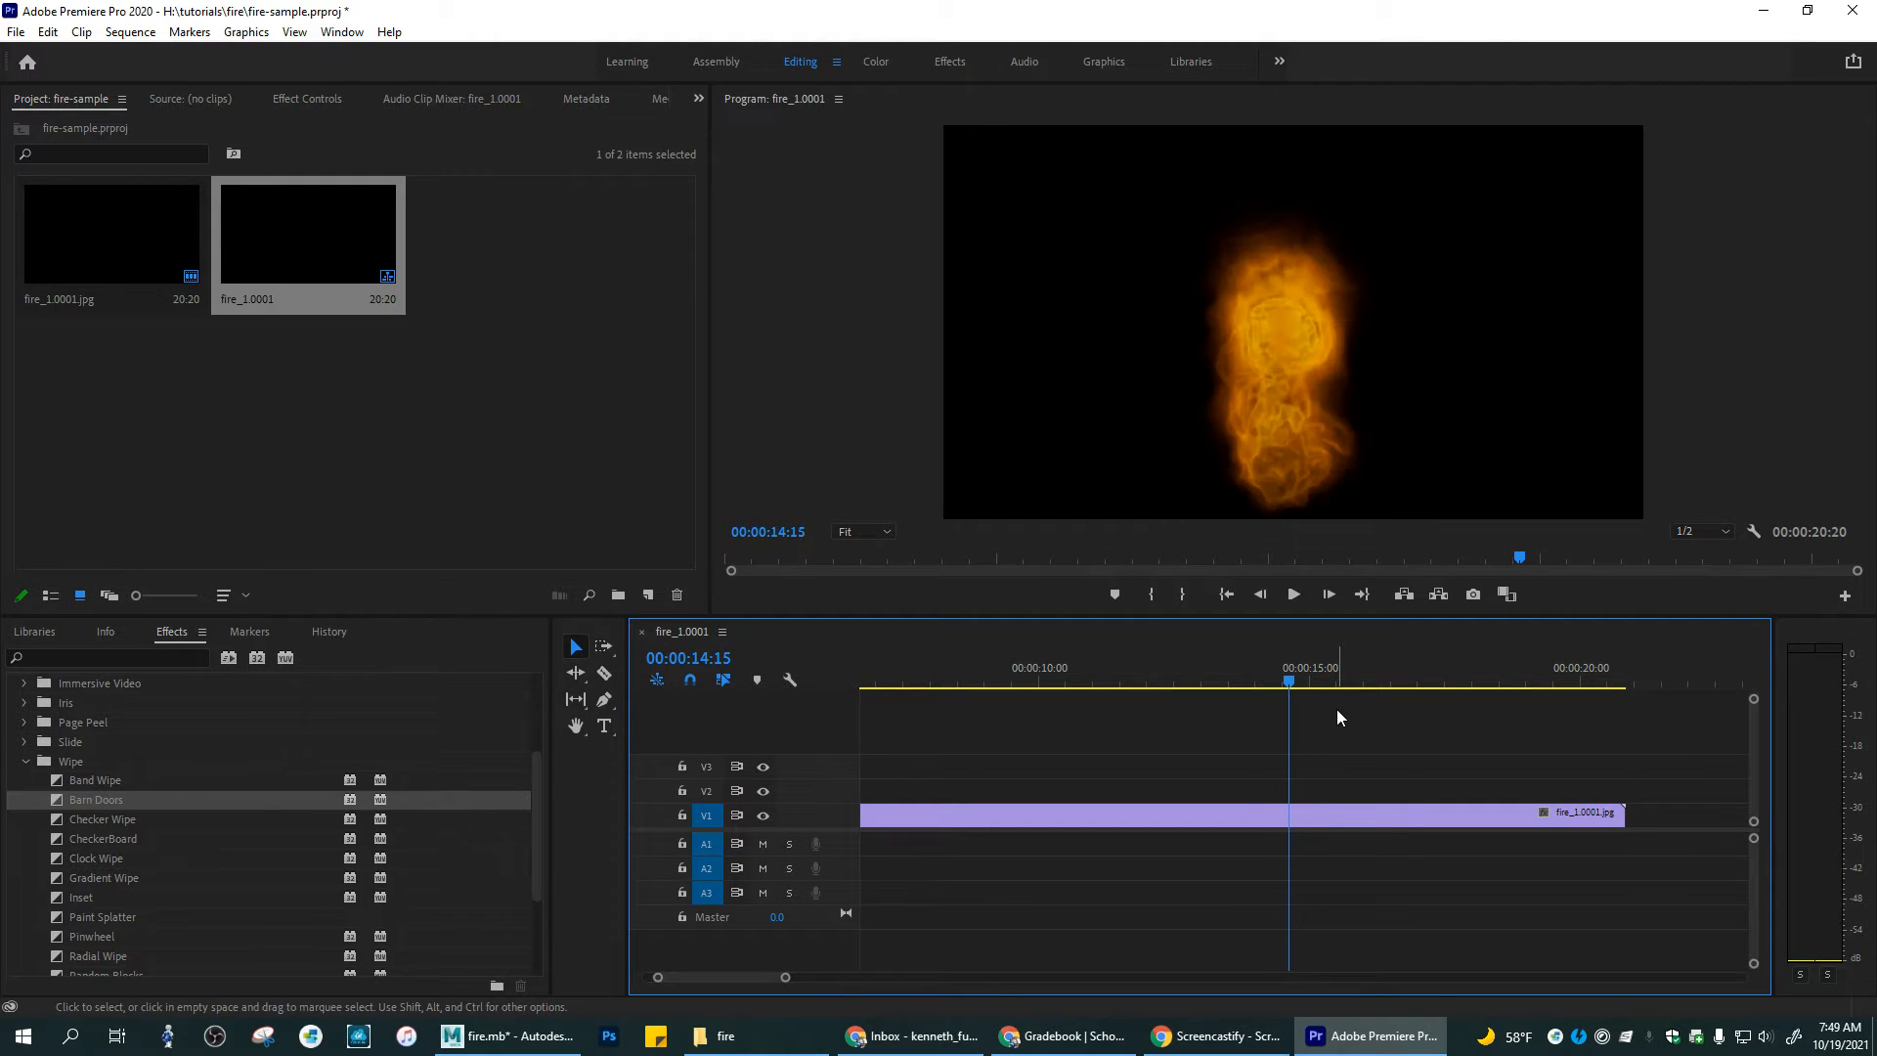
{"action": "key", "text": "Left"}
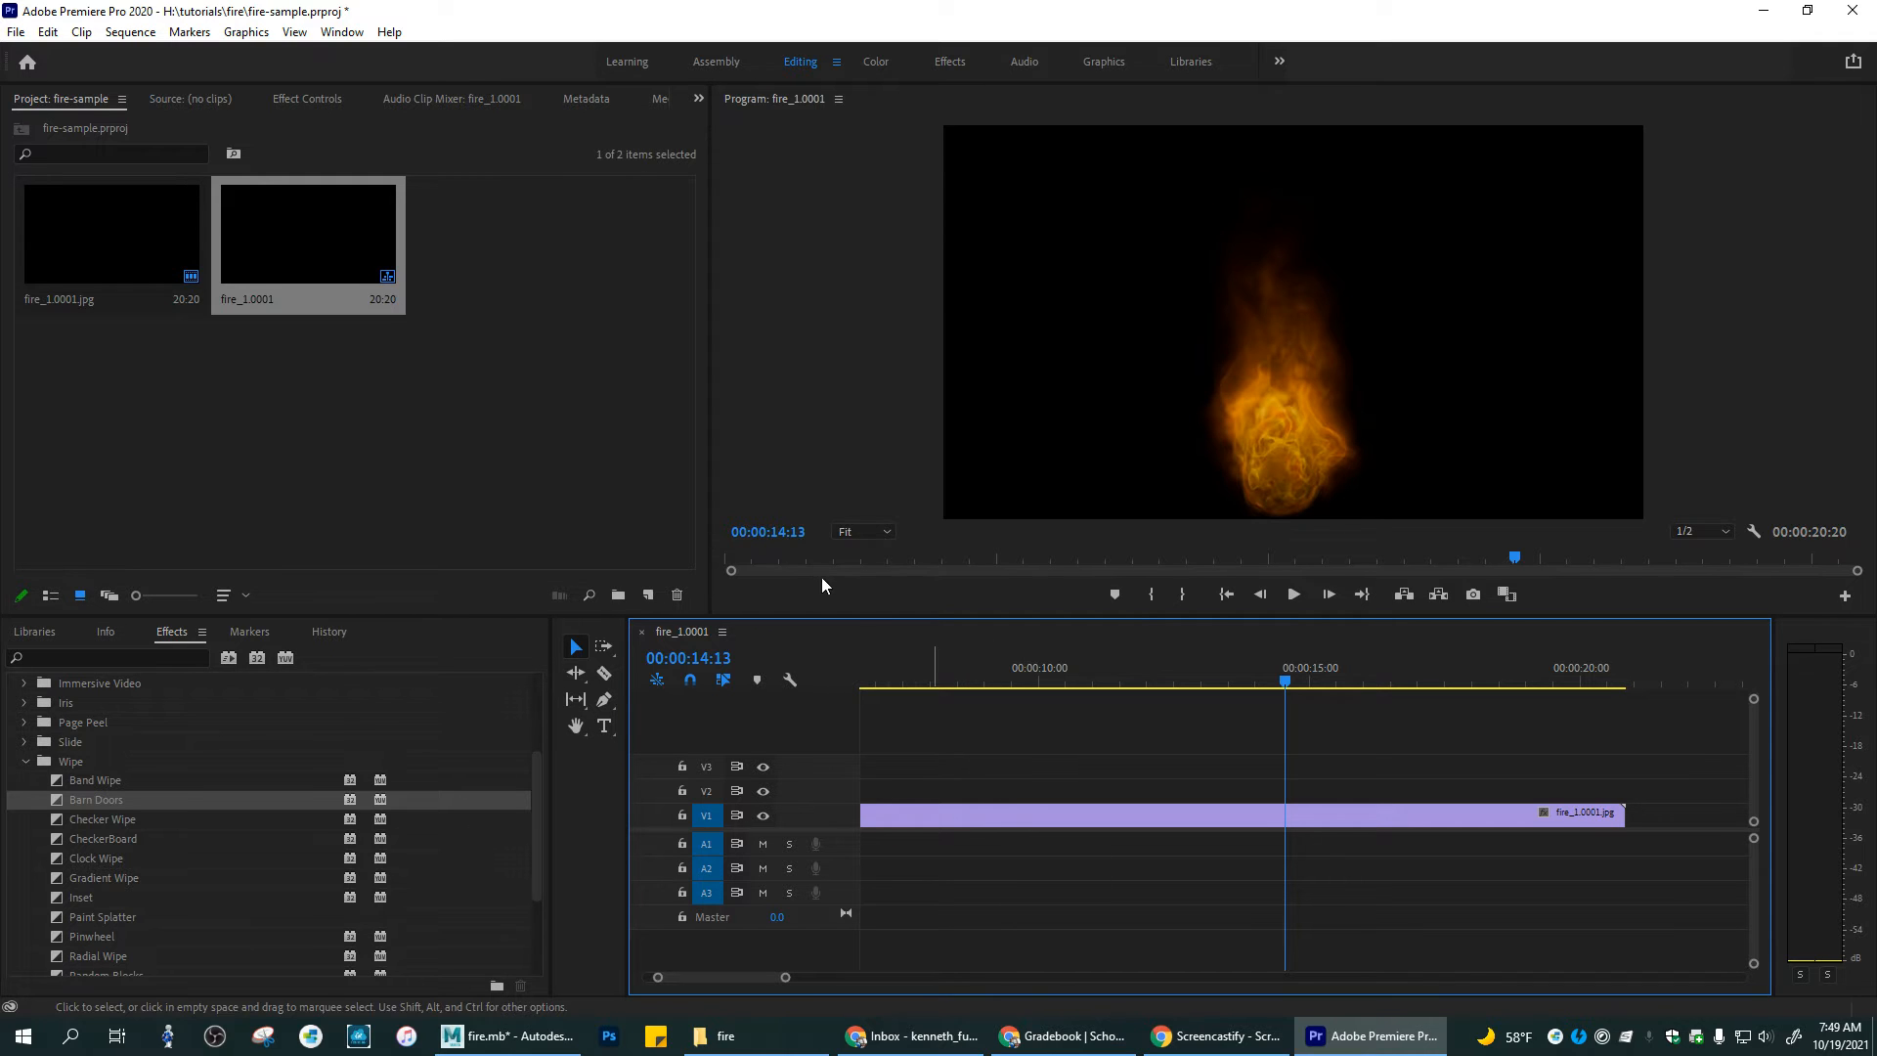
Step: Split the fire clip on V1 at 00:00:14:13 with the Razor tool, and return to the Selection tool
{"action": "left_click", "coordinate": [605, 674]}
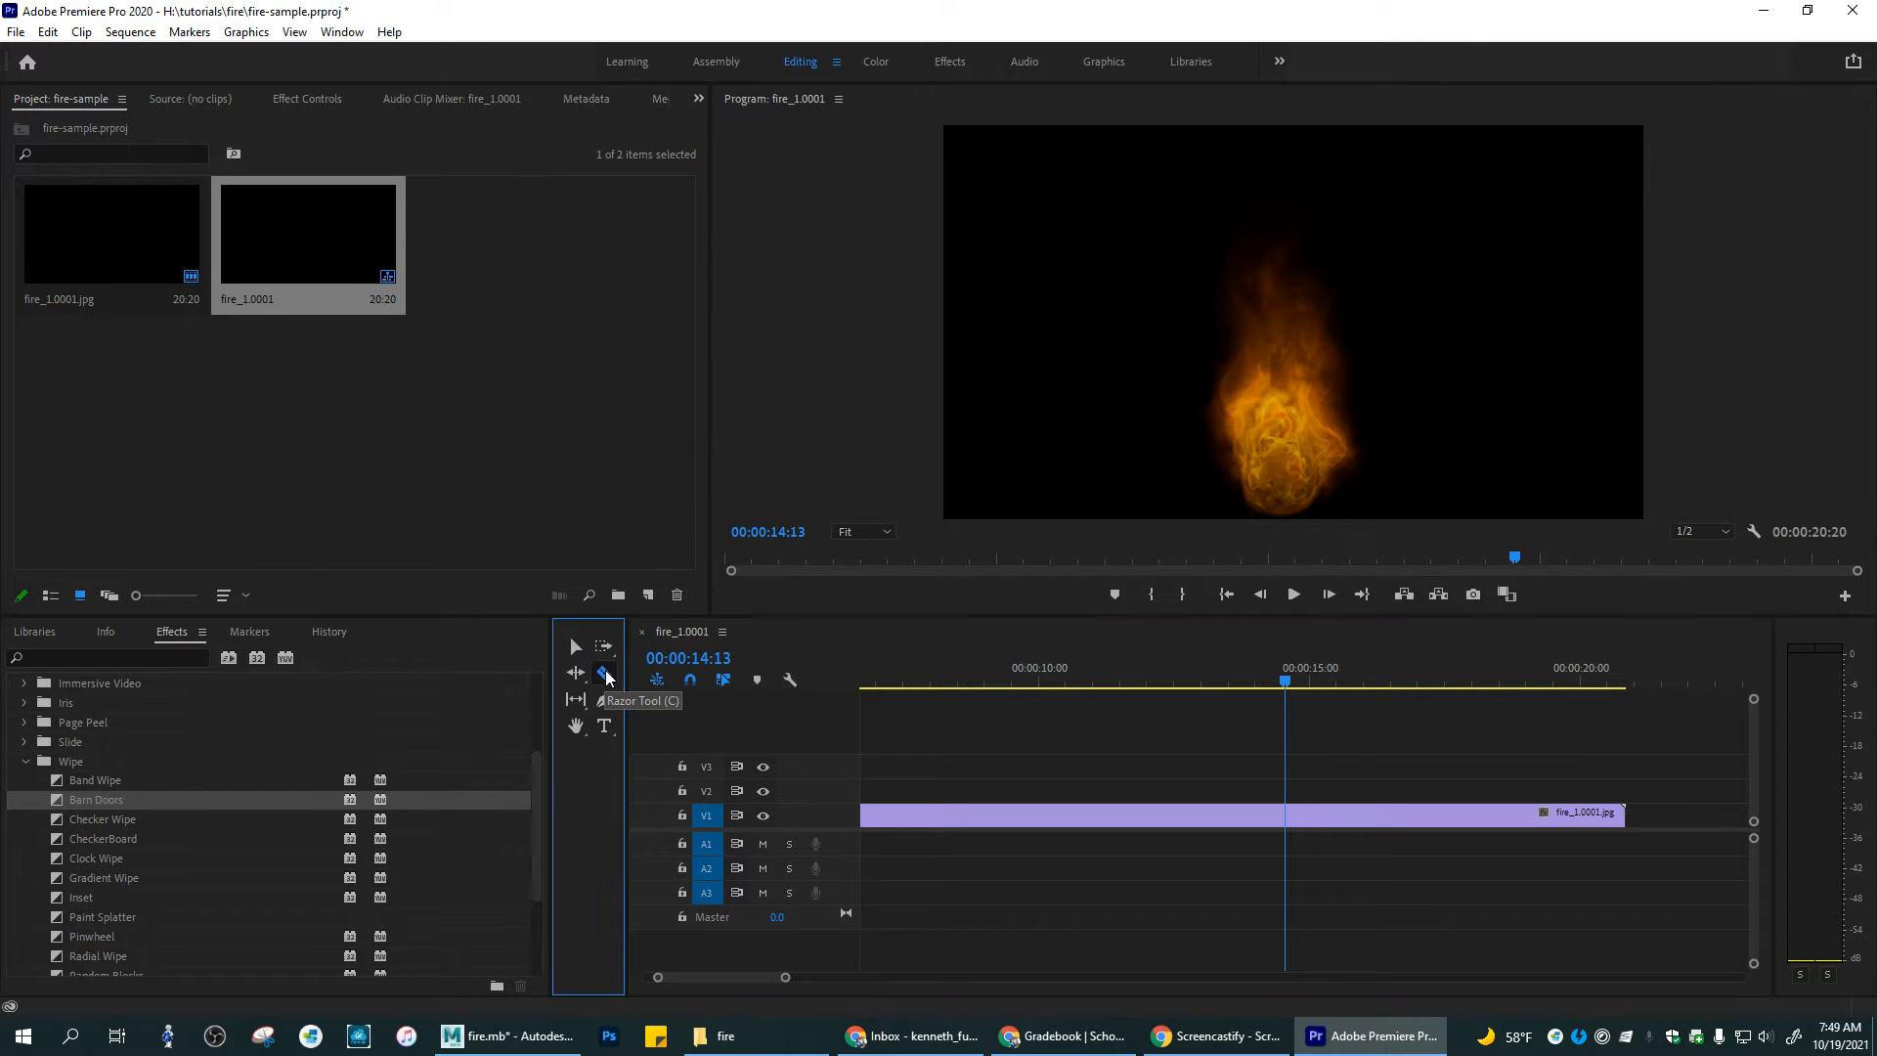
{"action": "left_click", "coordinate": [1288, 814]}
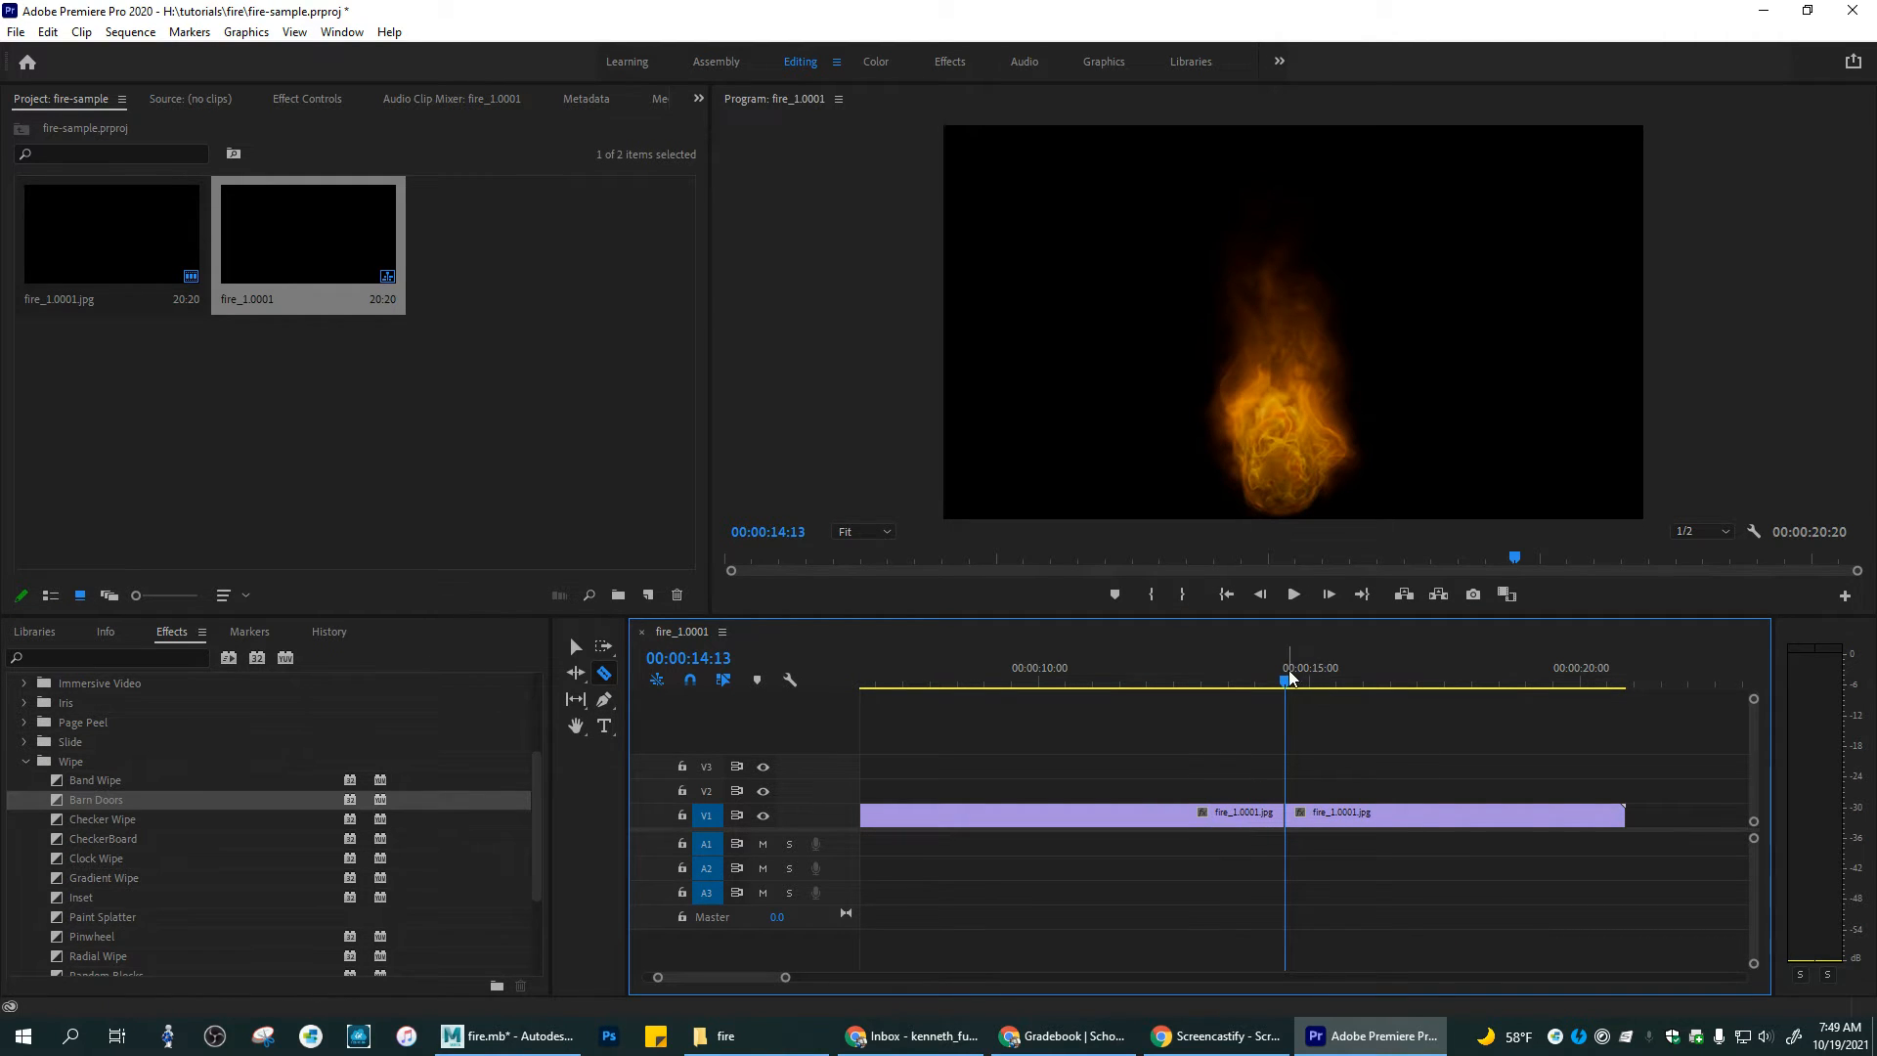
{"action": "left_click_drag", "start_coordinate": [1284, 684], "coordinate": [1339, 687]}
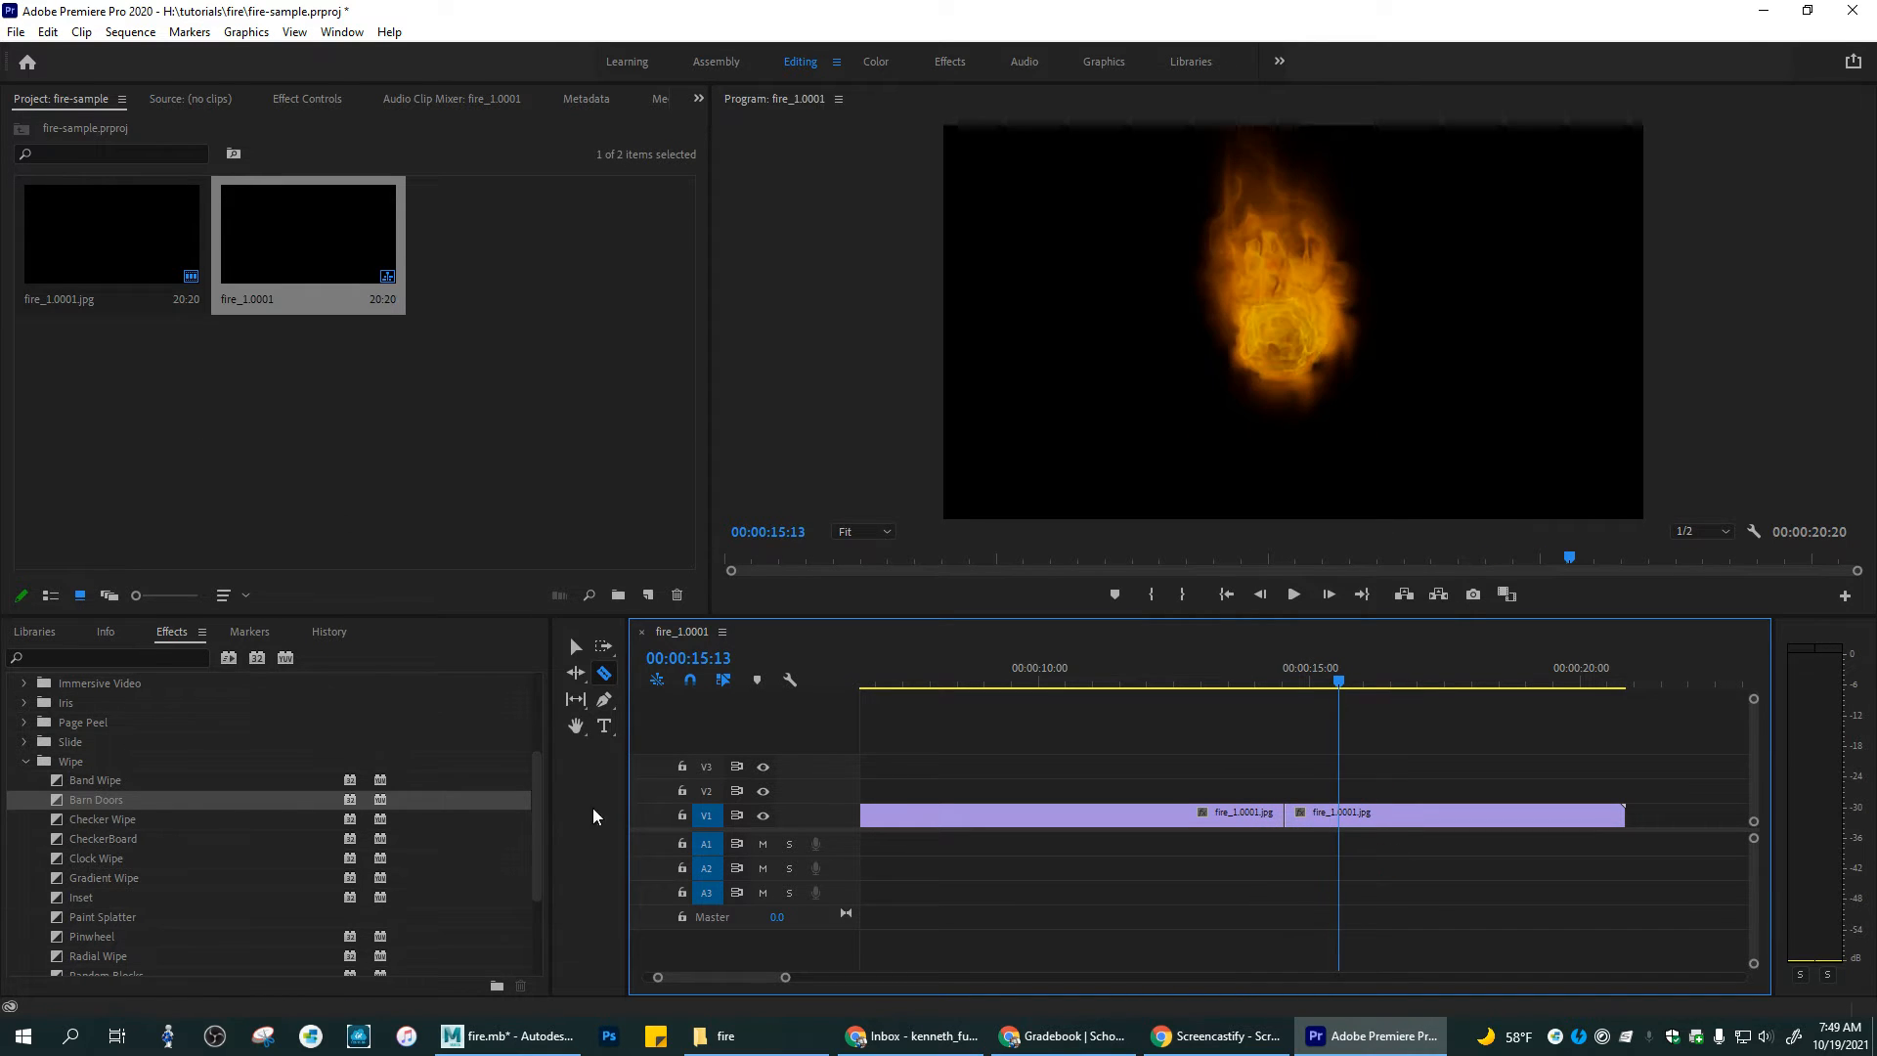
{"action": "left_click", "coordinate": [575, 647]}
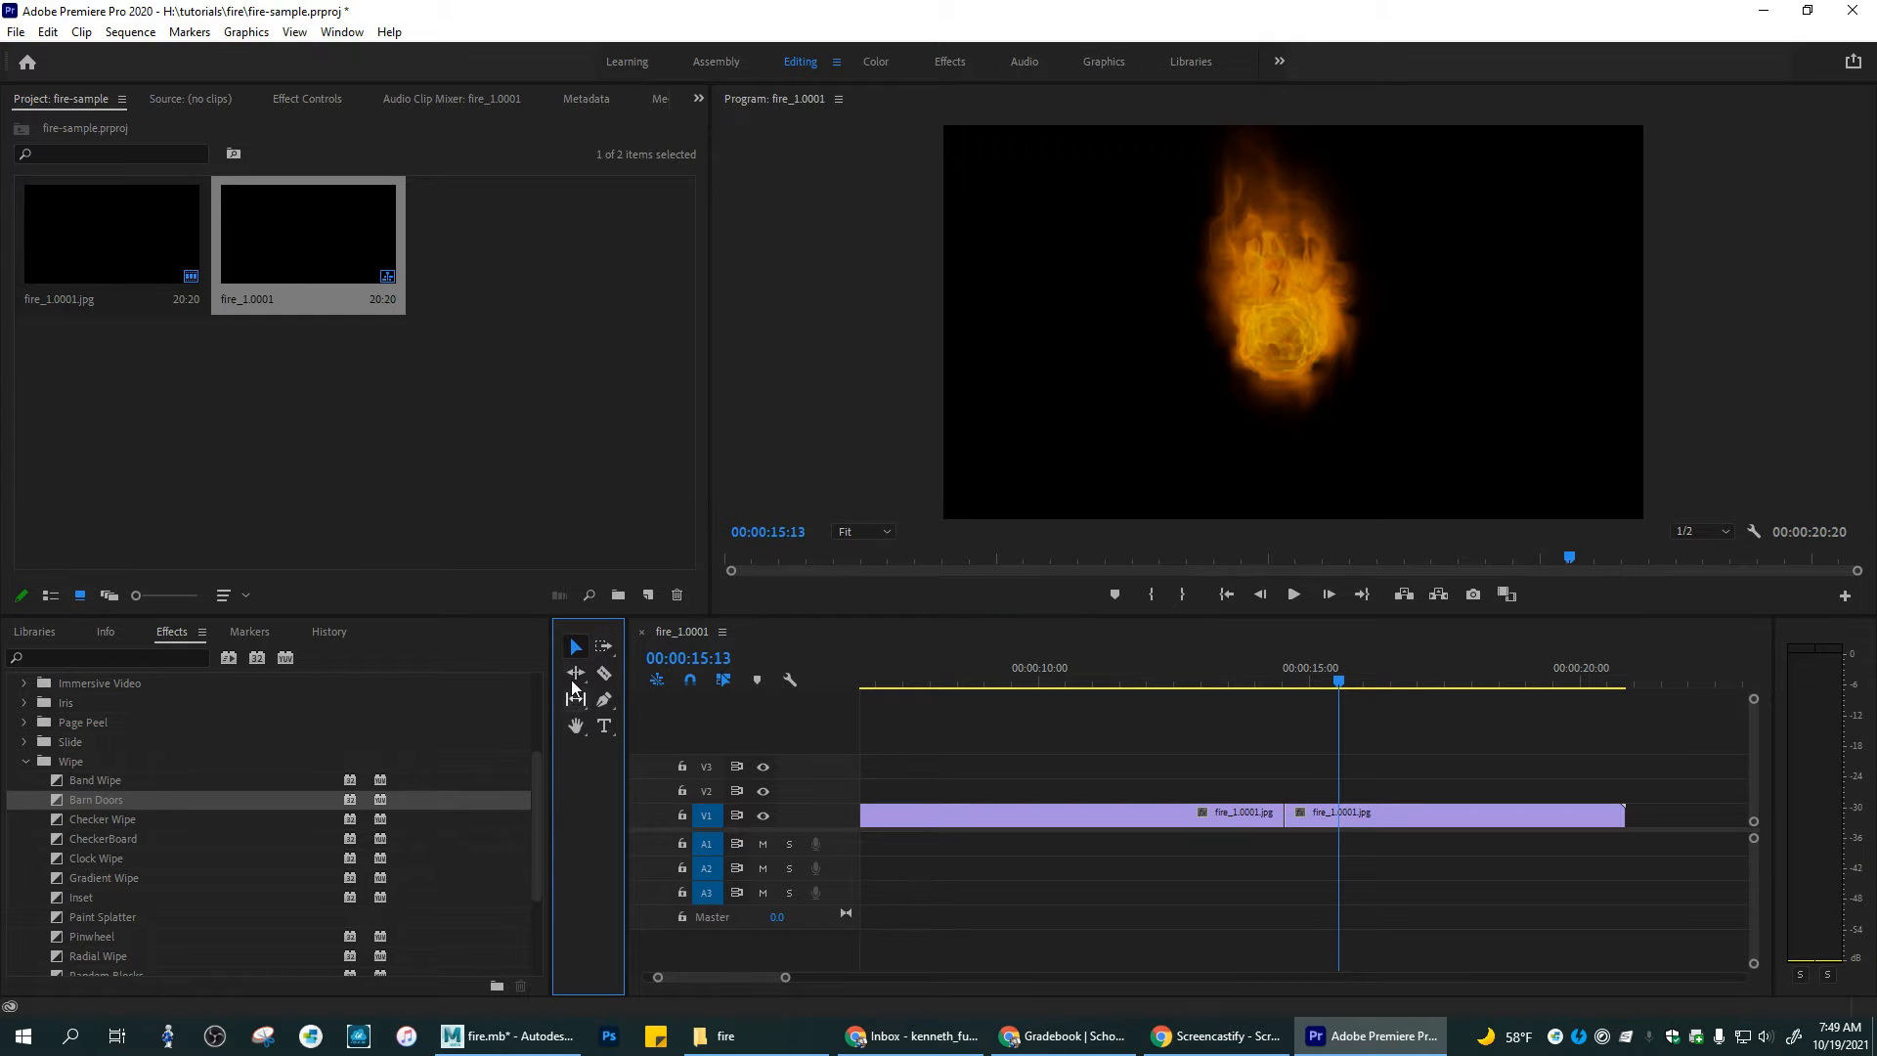
Step: Select the first fire segment on V1 and move the playhead to 00:00:15:10
{"action": "mouse_move", "coordinate": [1416, 811]}
{"action": "left_mouse_down"}
{"action": "mouse_move", "coordinate": [1580, 830]}
{"action": "mouse_move", "coordinate": [1423, 810]}
{"action": "left_mouse_up"}
{"action": "left_click", "coordinate": [1154, 815]}
{"action": "mouse_move", "coordinate": [1339, 681]}
{"action": "left_mouse_down"}
{"action": "mouse_move", "coordinate": [1270, 680]}
{"action": "mouse_move", "coordinate": [1332, 680]}
{"action": "left_mouse_up"}
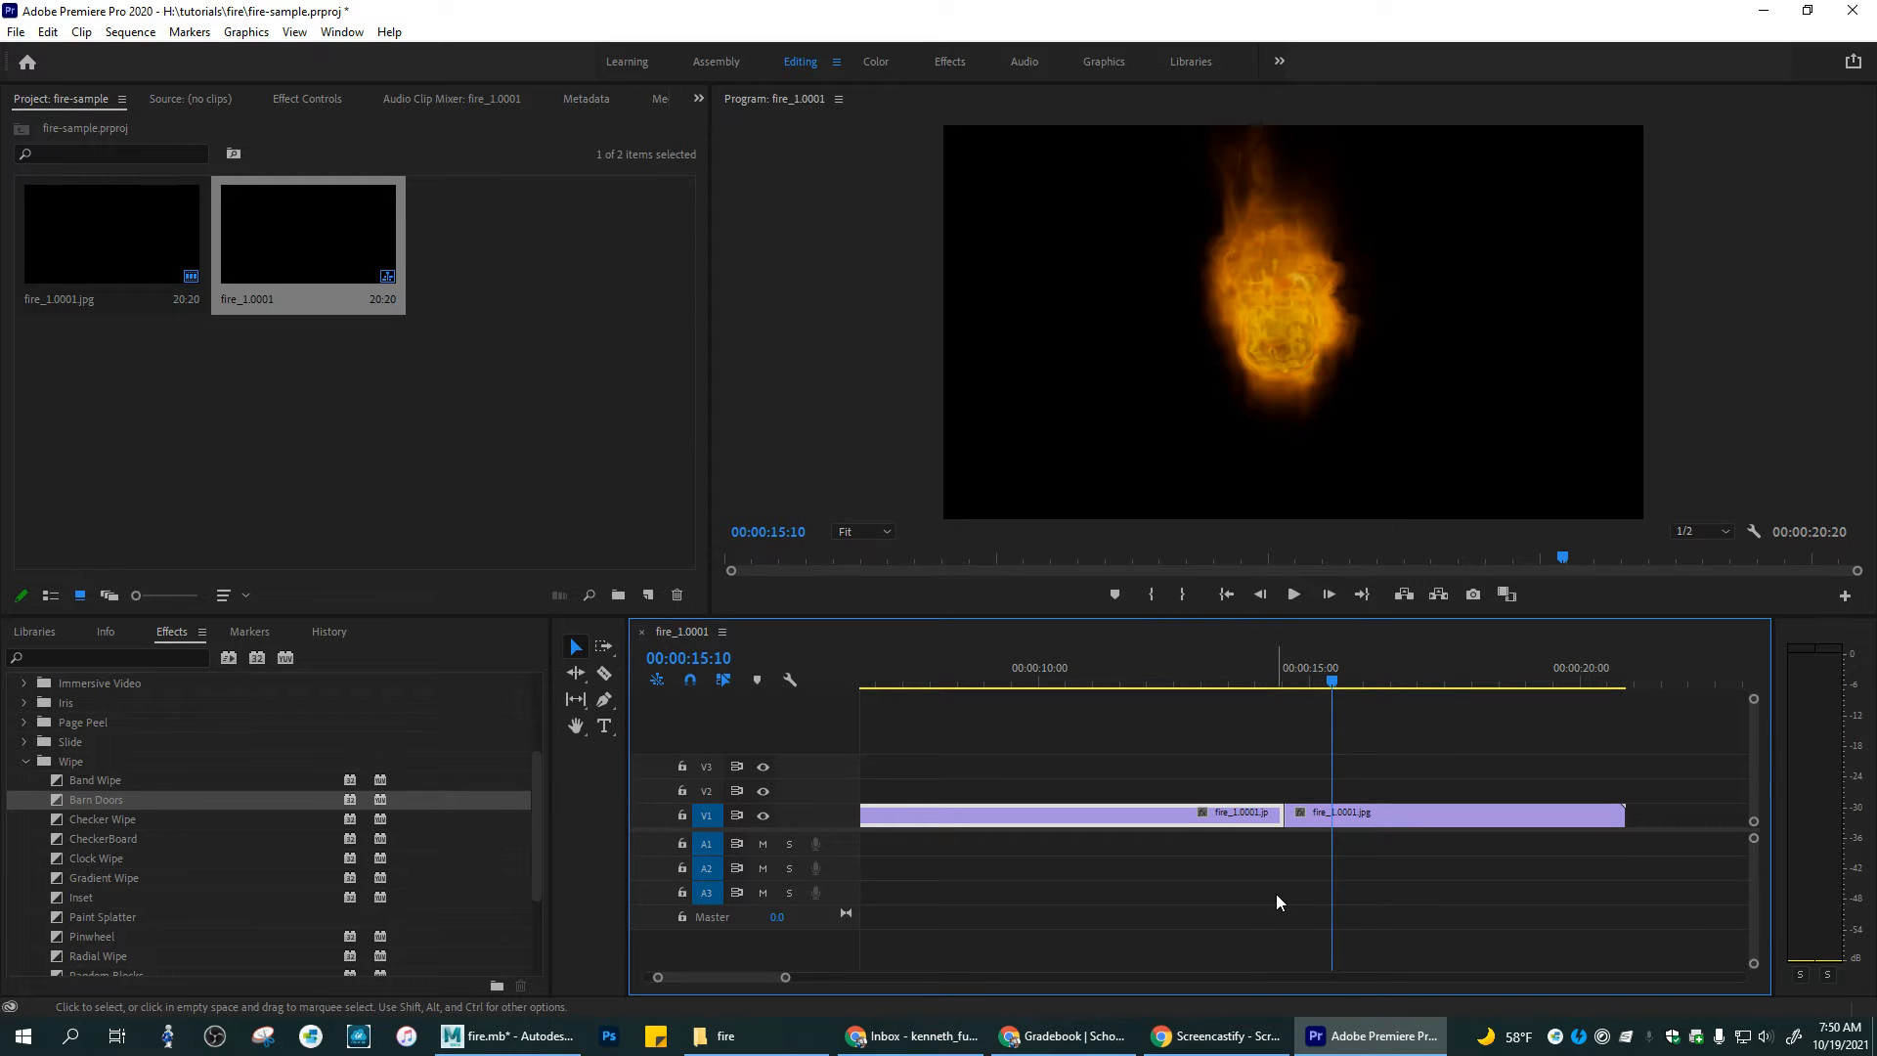
Step: Look through the Video Effects categories and the Video Transitions categories for something to bridge the cut
{"action": "left_click", "coordinate": [24, 761]}
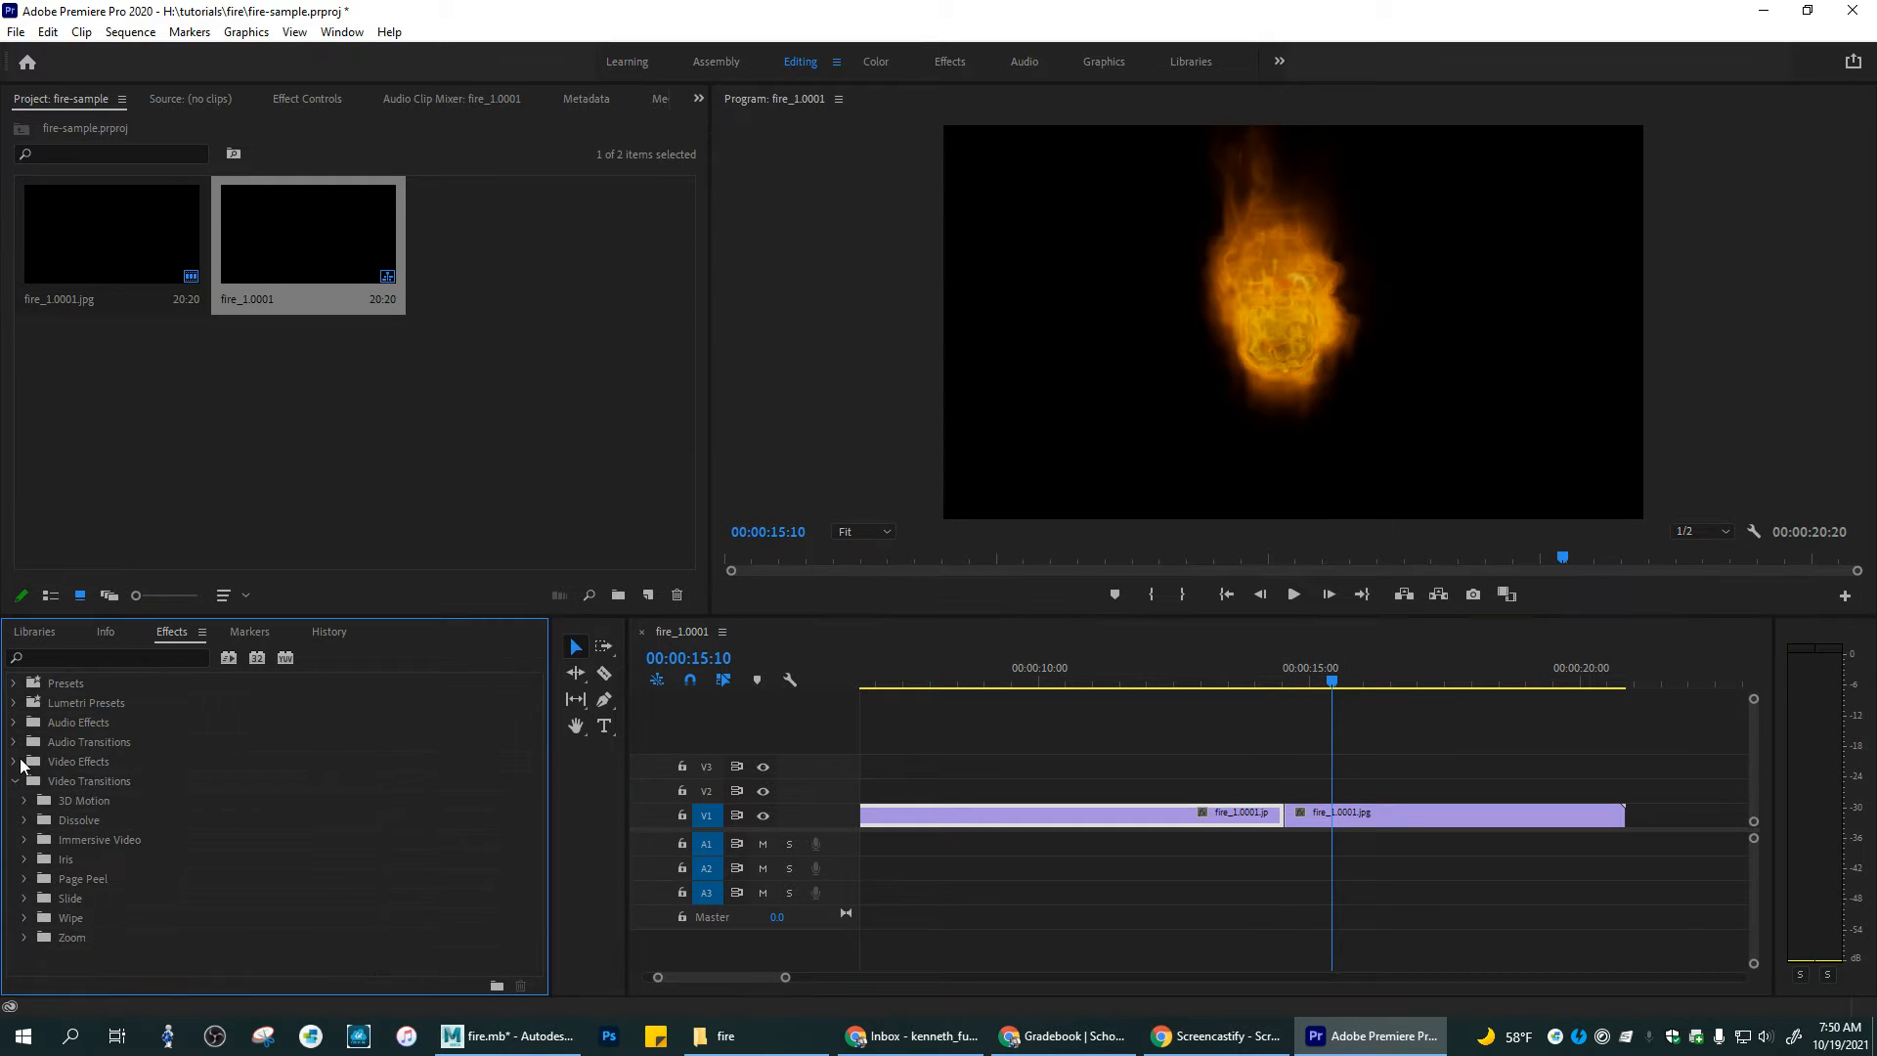
{"action": "left_click", "coordinate": [15, 782]}
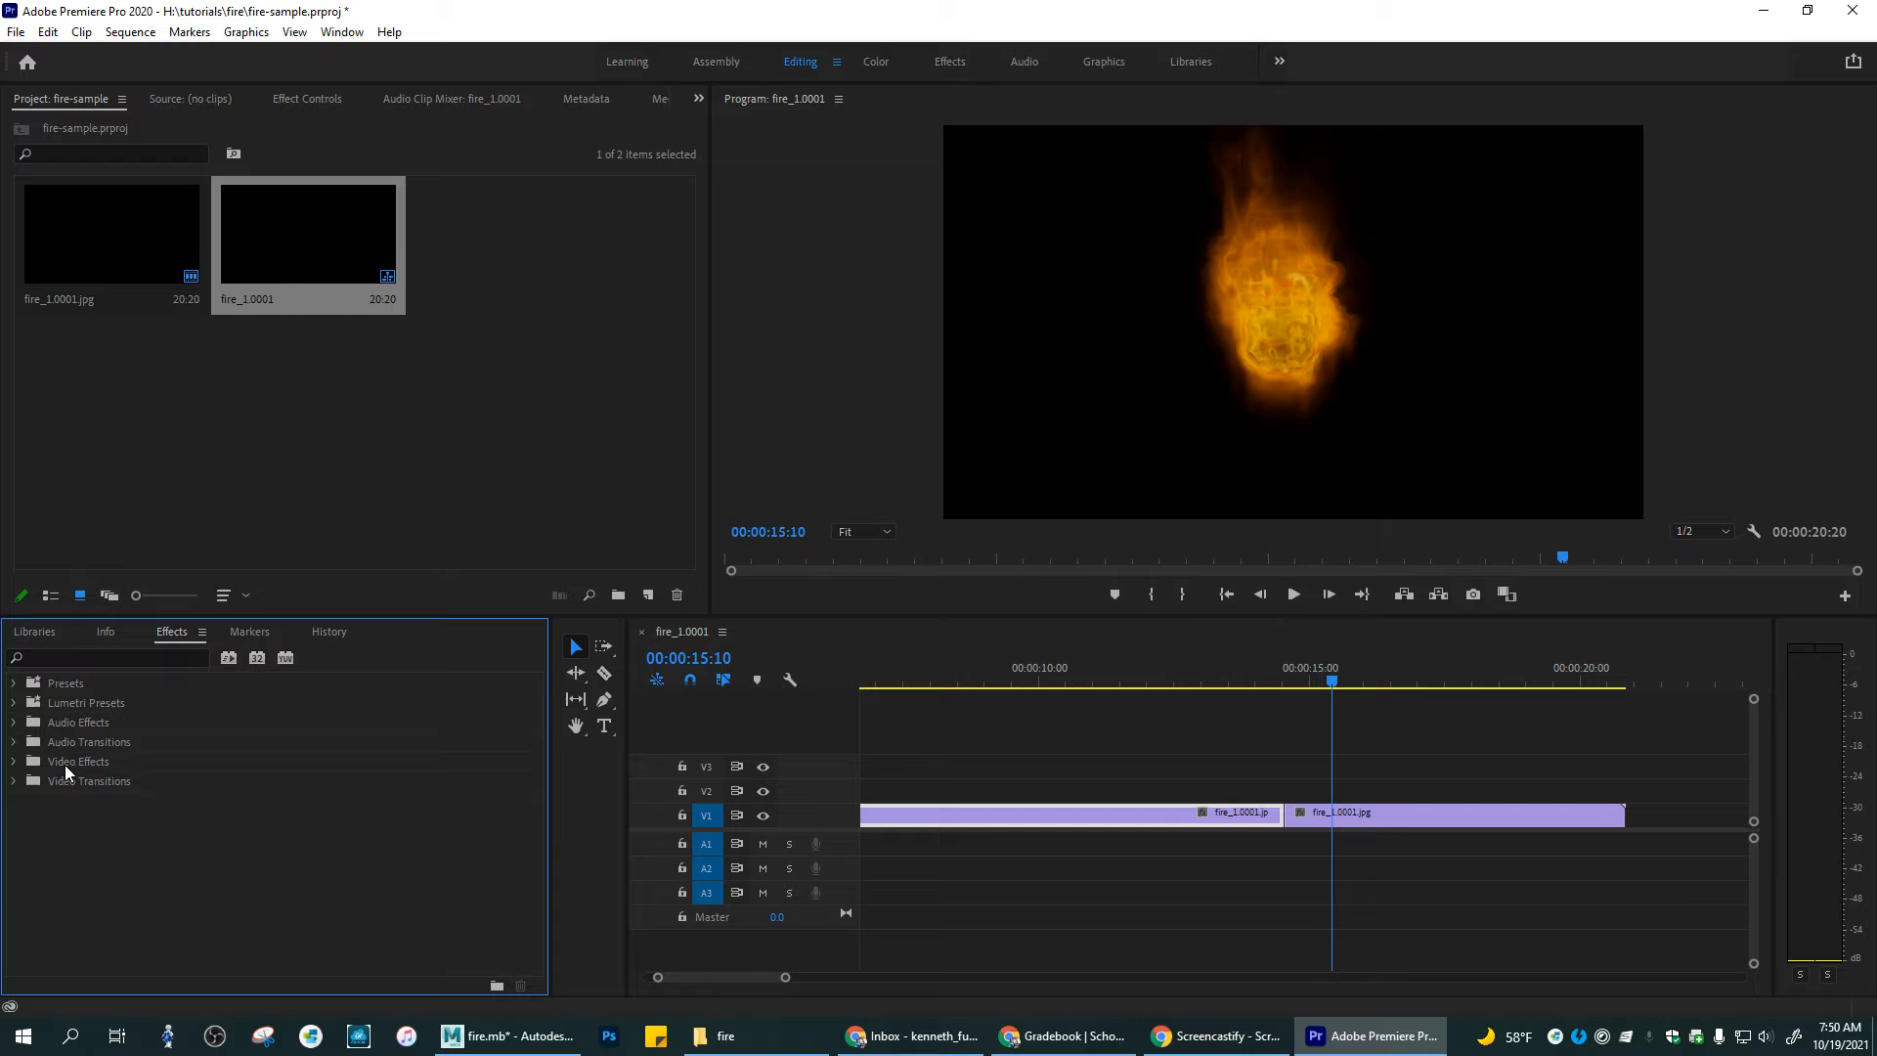
{"action": "left_click", "coordinate": [12, 765]}
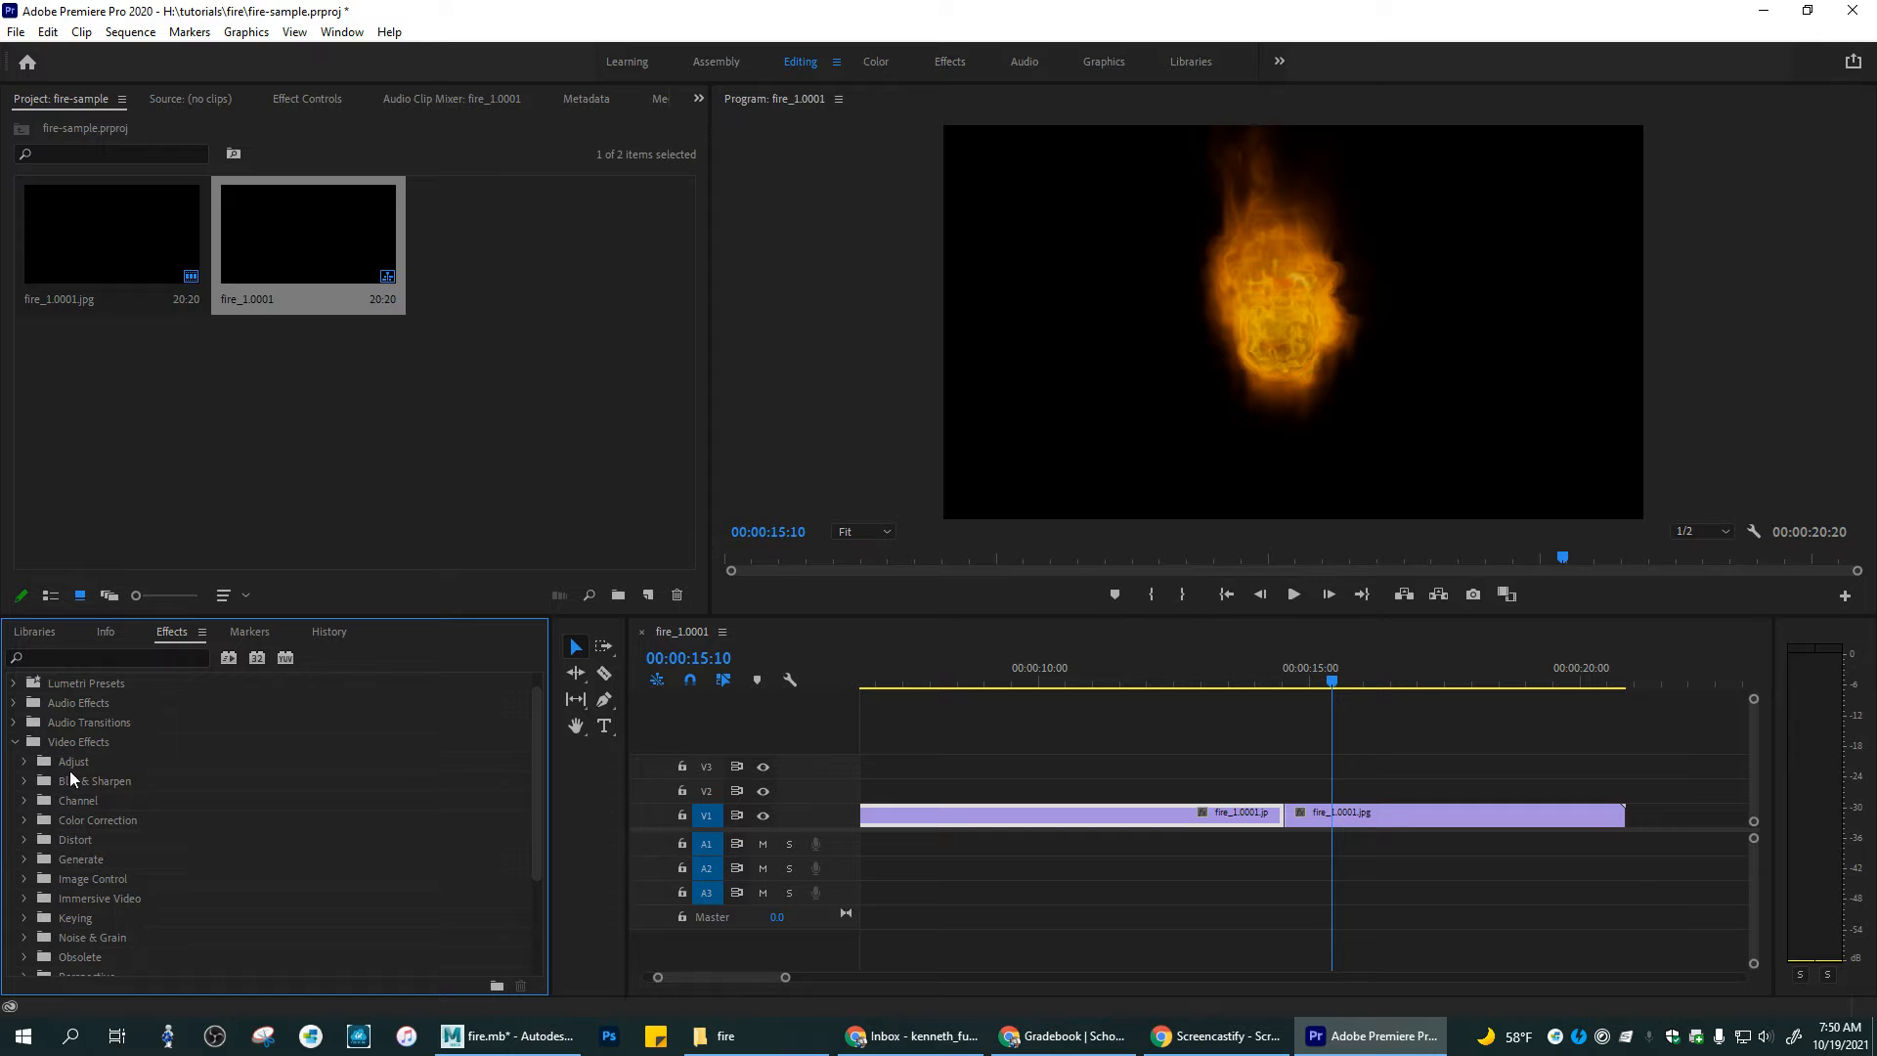
{"action": "left_click", "coordinate": [23, 761]}
{"action": "left_click", "coordinate": [22, 764]}
{"action": "scroll", "coordinate": [63, 843], "scroll_direction": "down", "scroll_amount": 2}
{"action": "scroll", "coordinate": [63, 843], "scroll_direction": "down", "scroll_amount": 2}
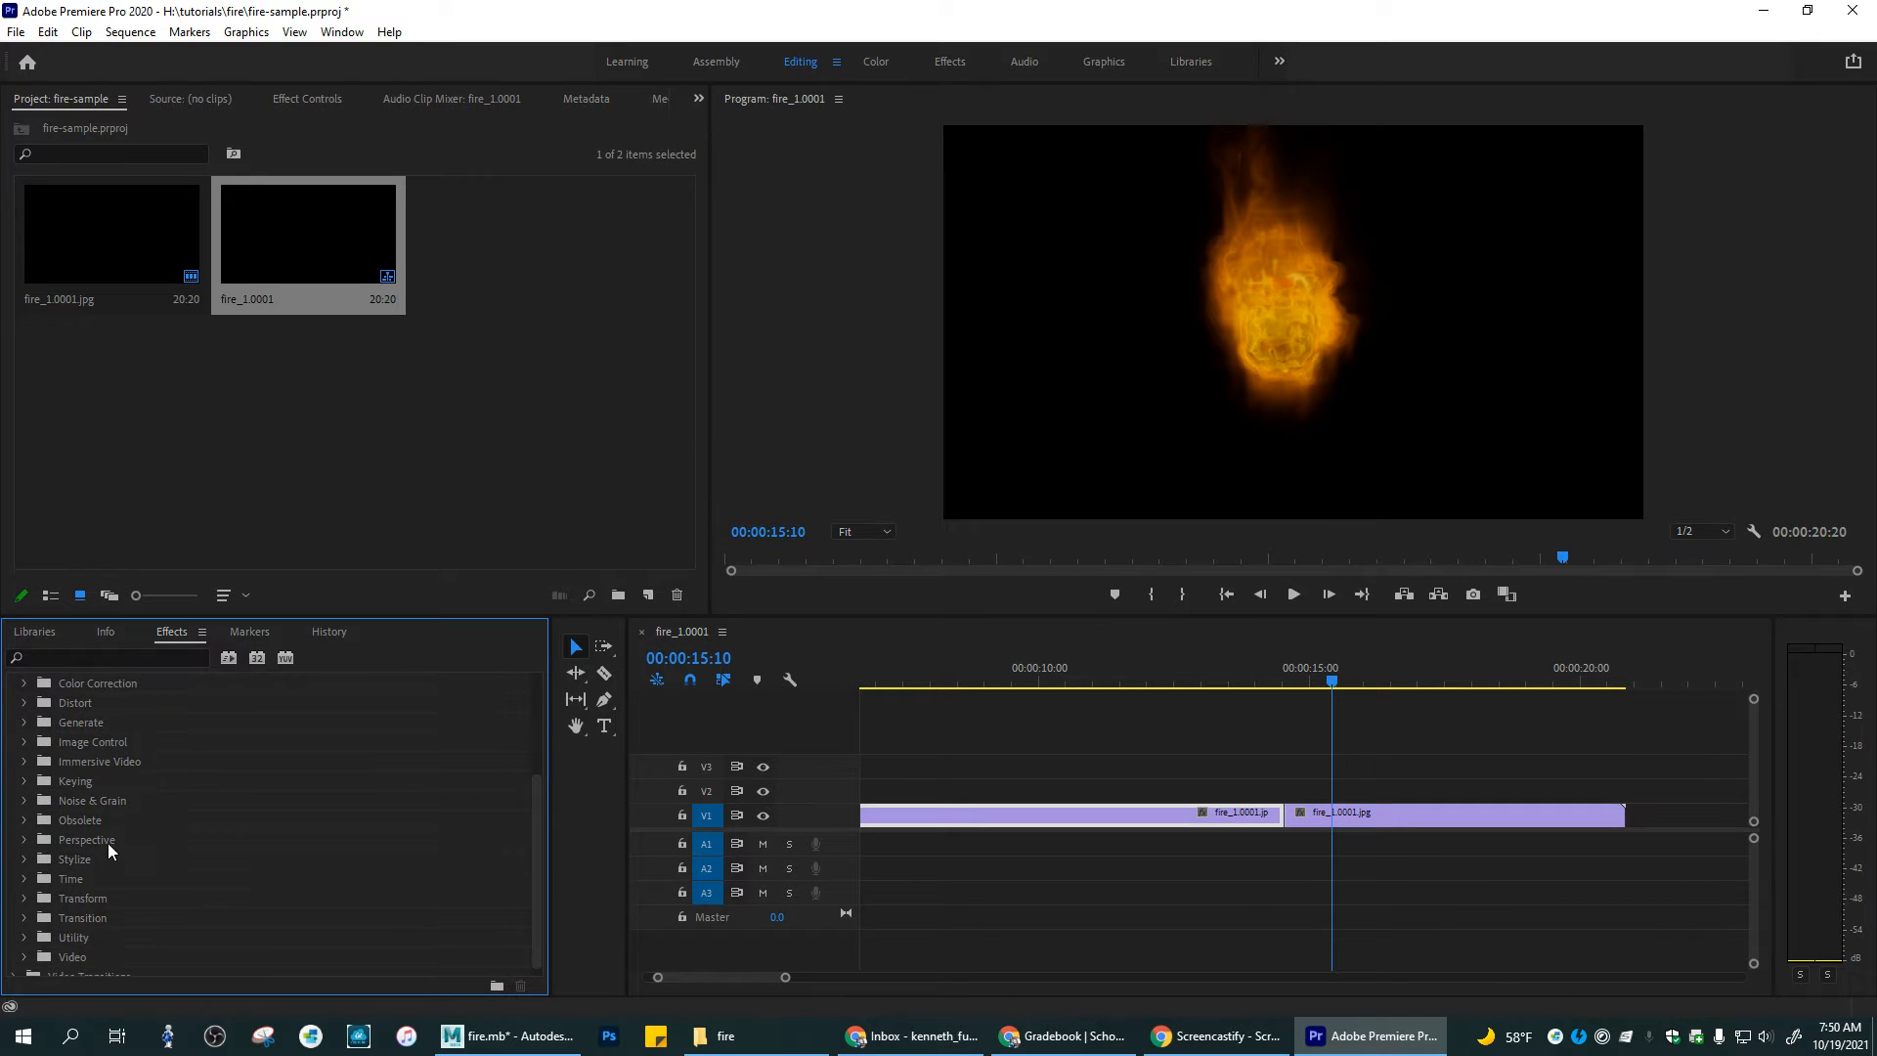
{"action": "scroll", "coordinate": [69, 872], "scroll_direction": "down", "scroll_amount": 1}
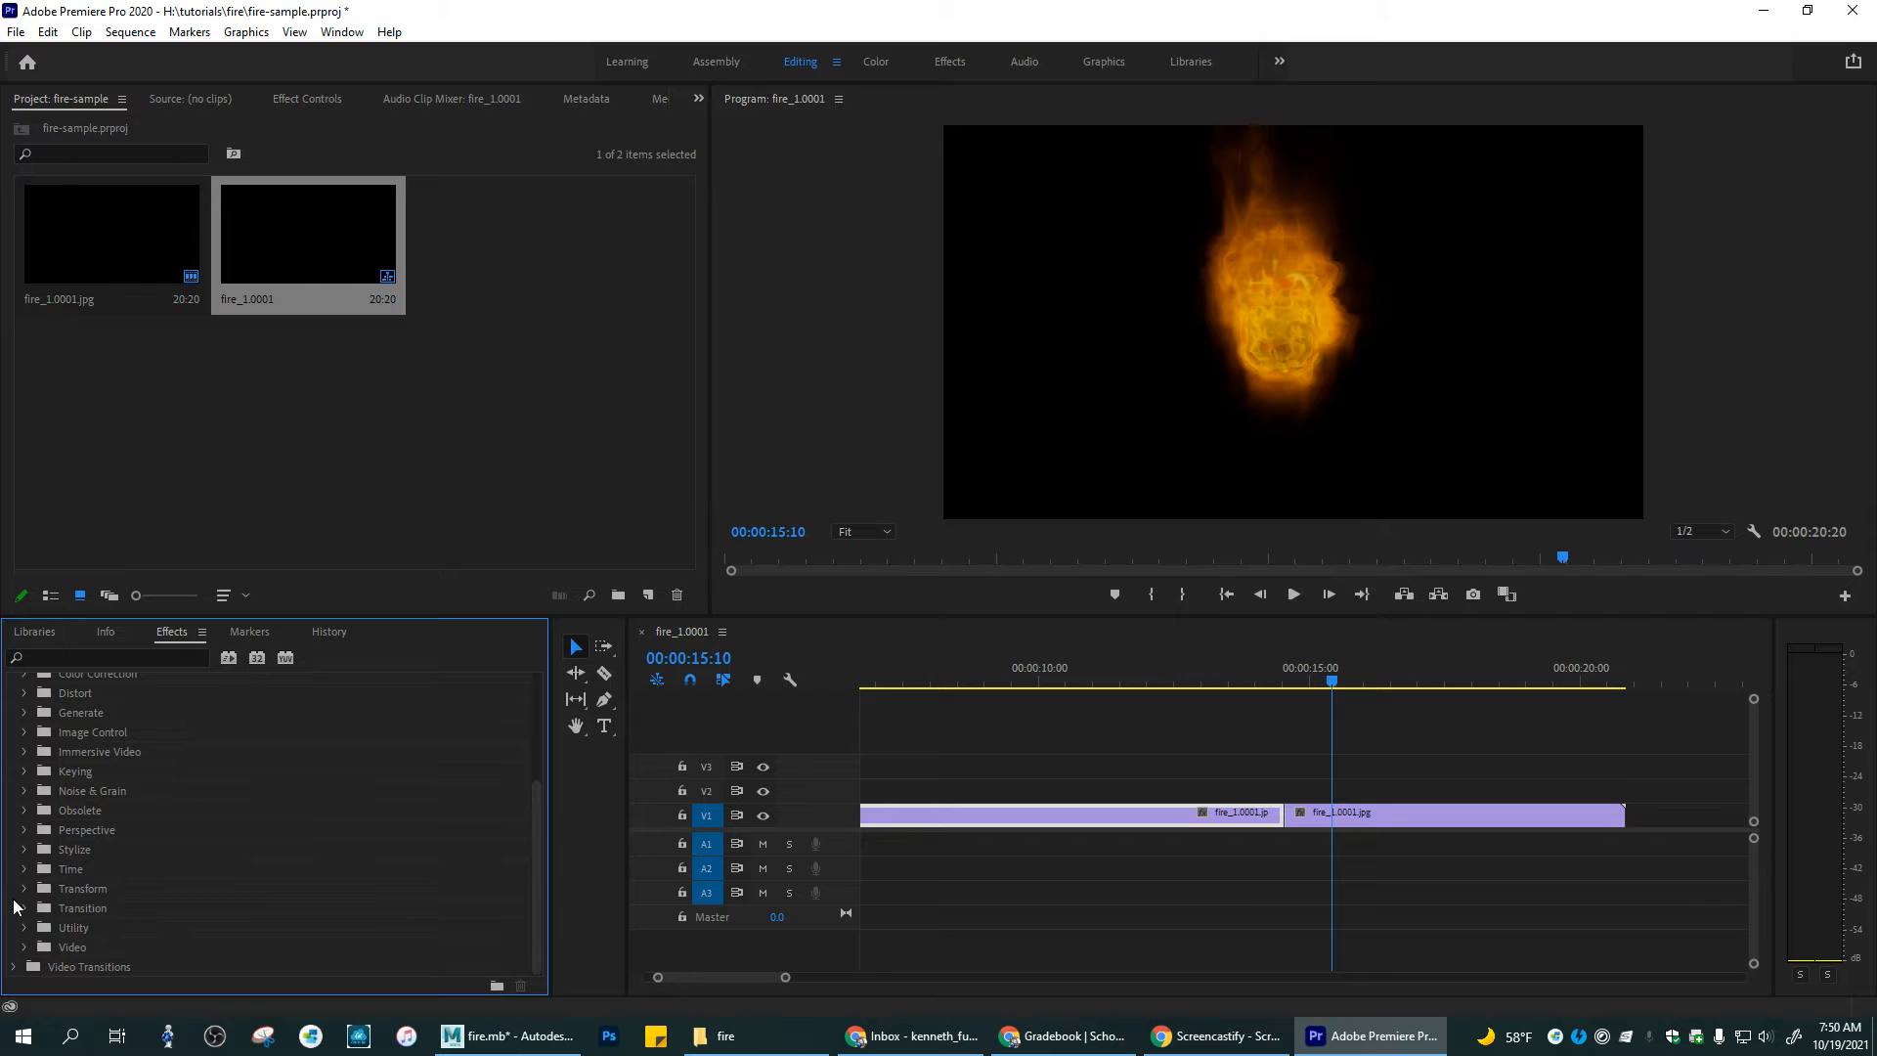
{"action": "scroll", "coordinate": [47, 890], "scroll_direction": "up", "scroll_amount": 4}
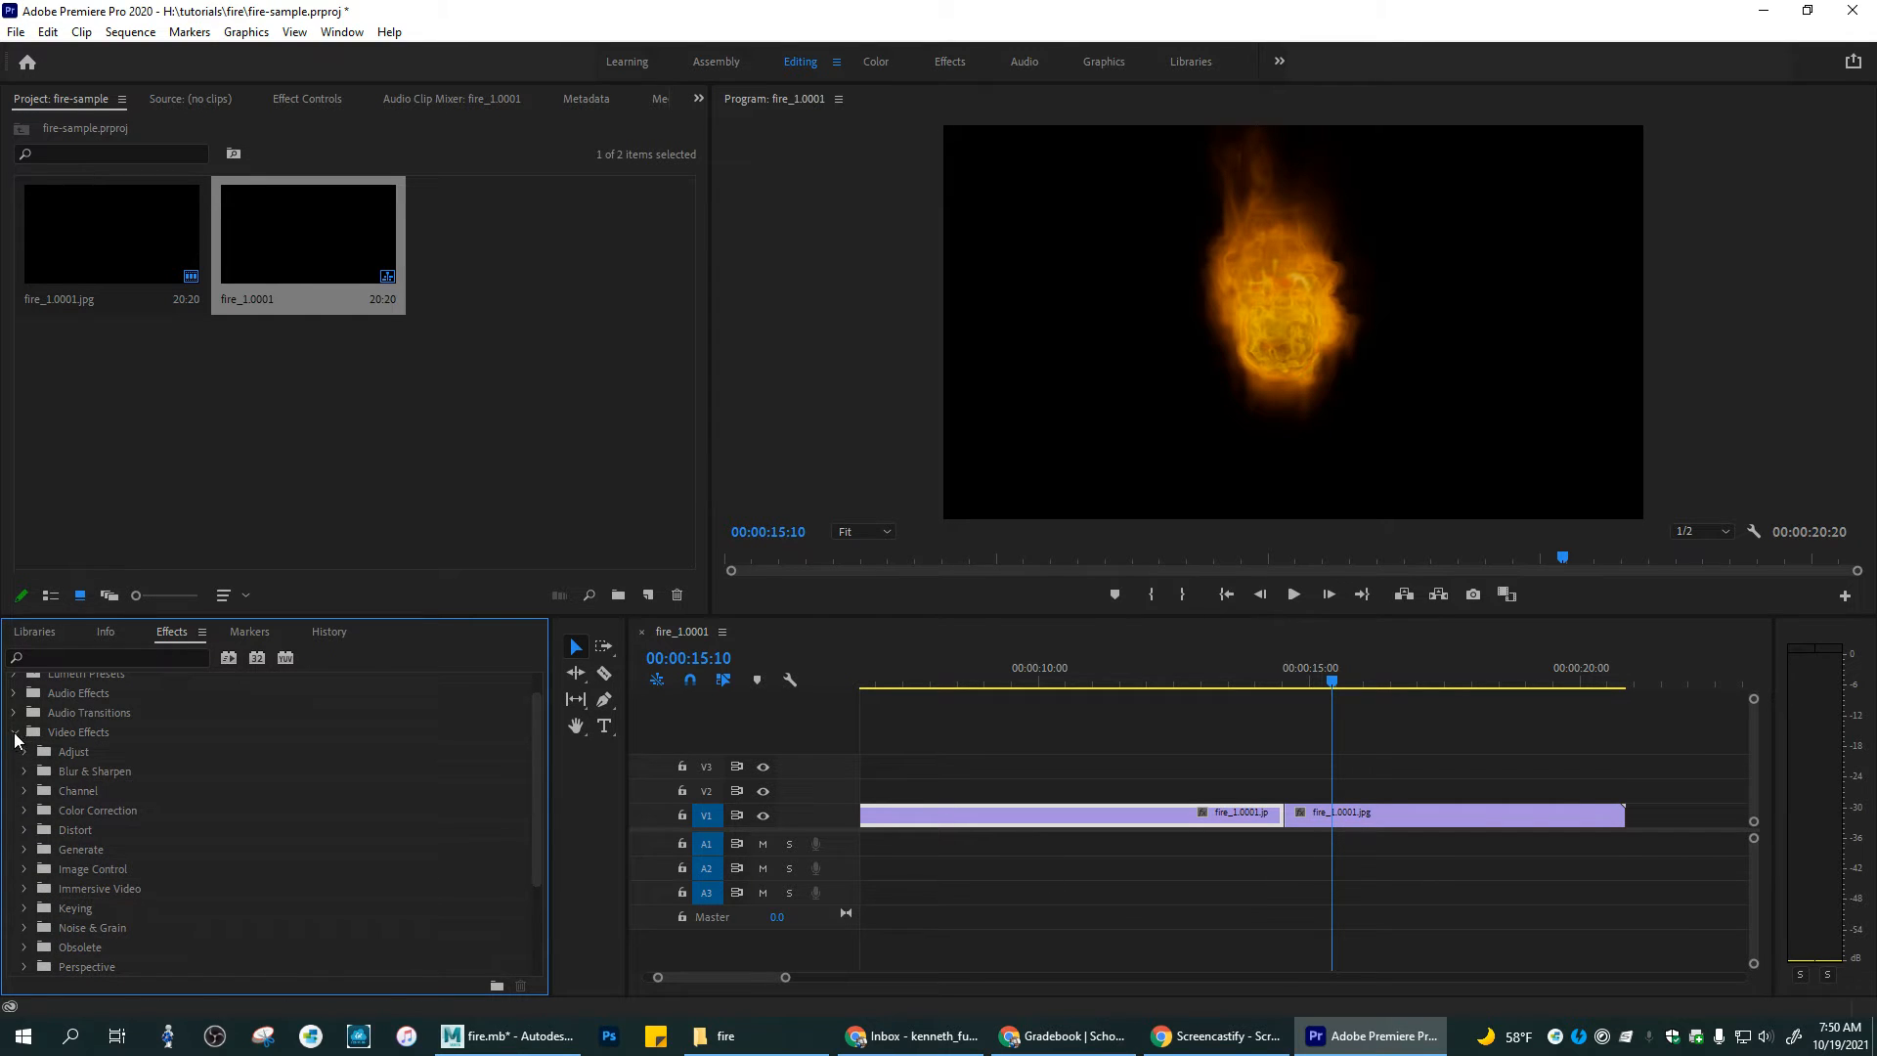
{"action": "left_click", "coordinate": [15, 735]}
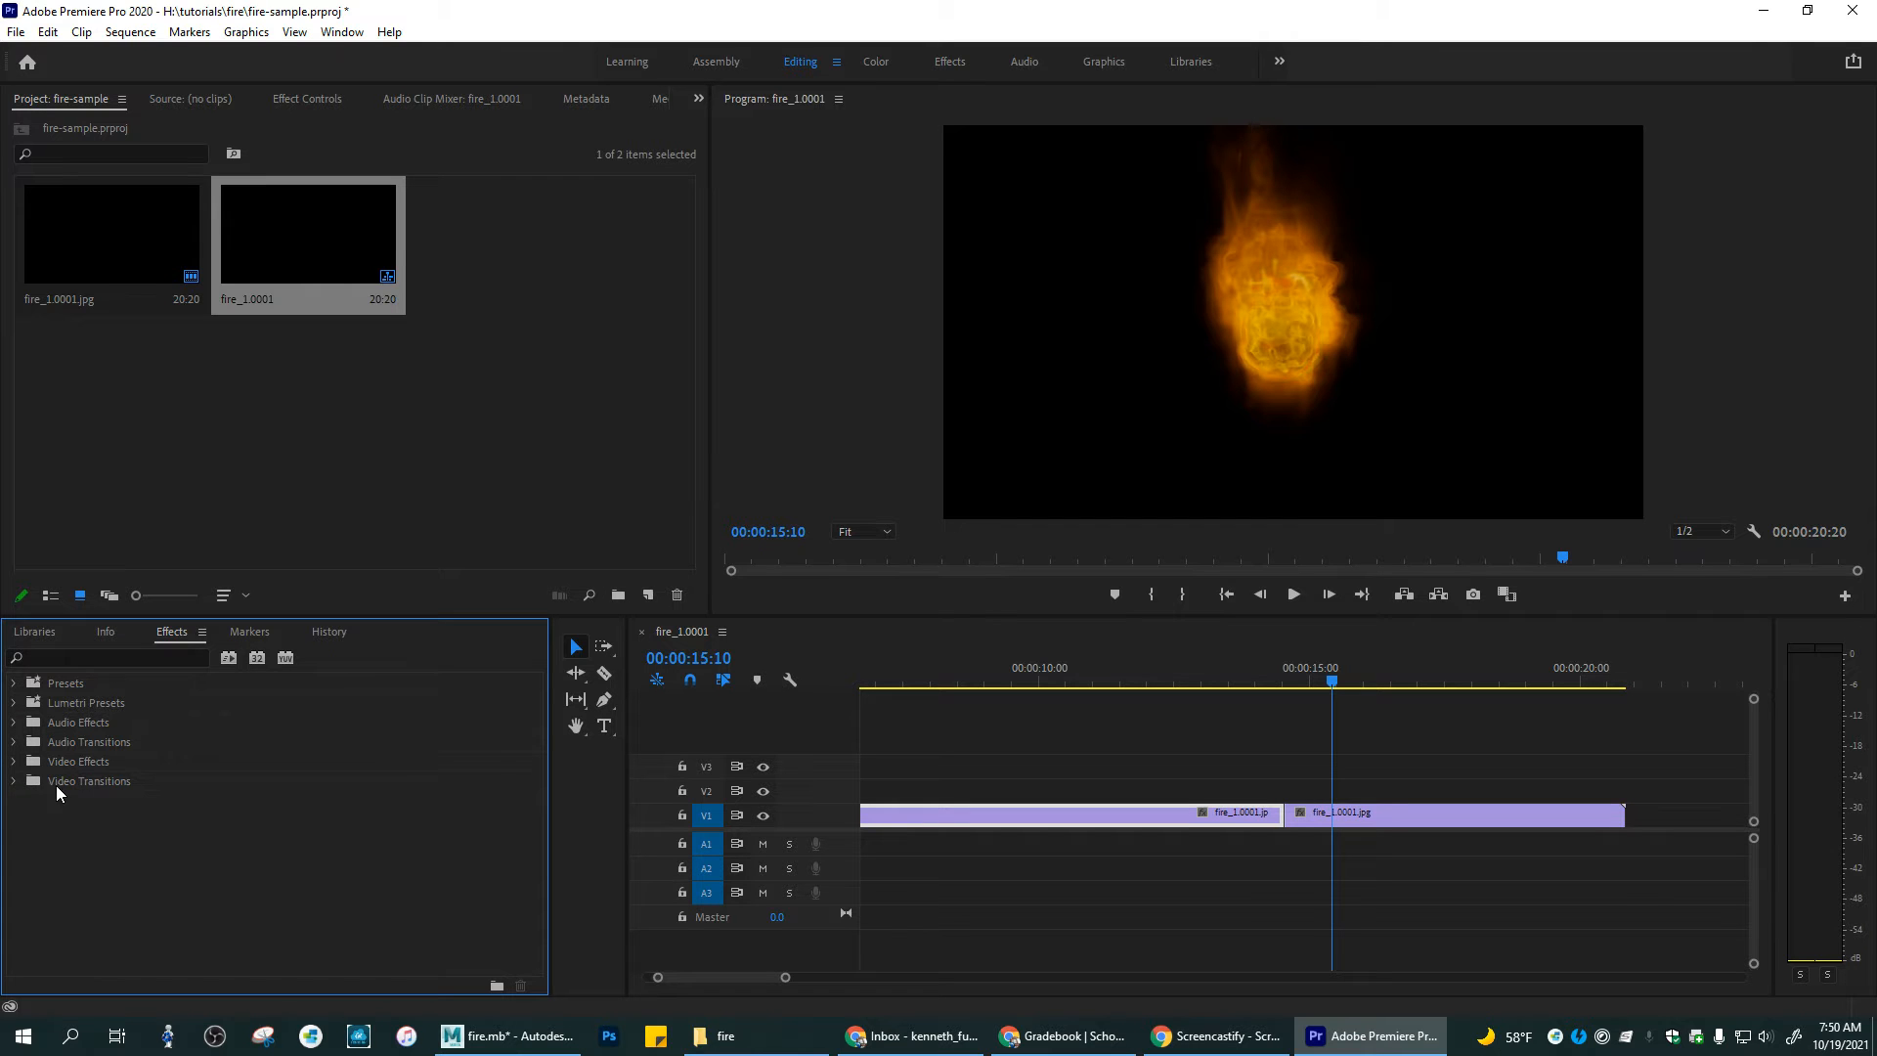
{"action": "left_click", "coordinate": [14, 783]}
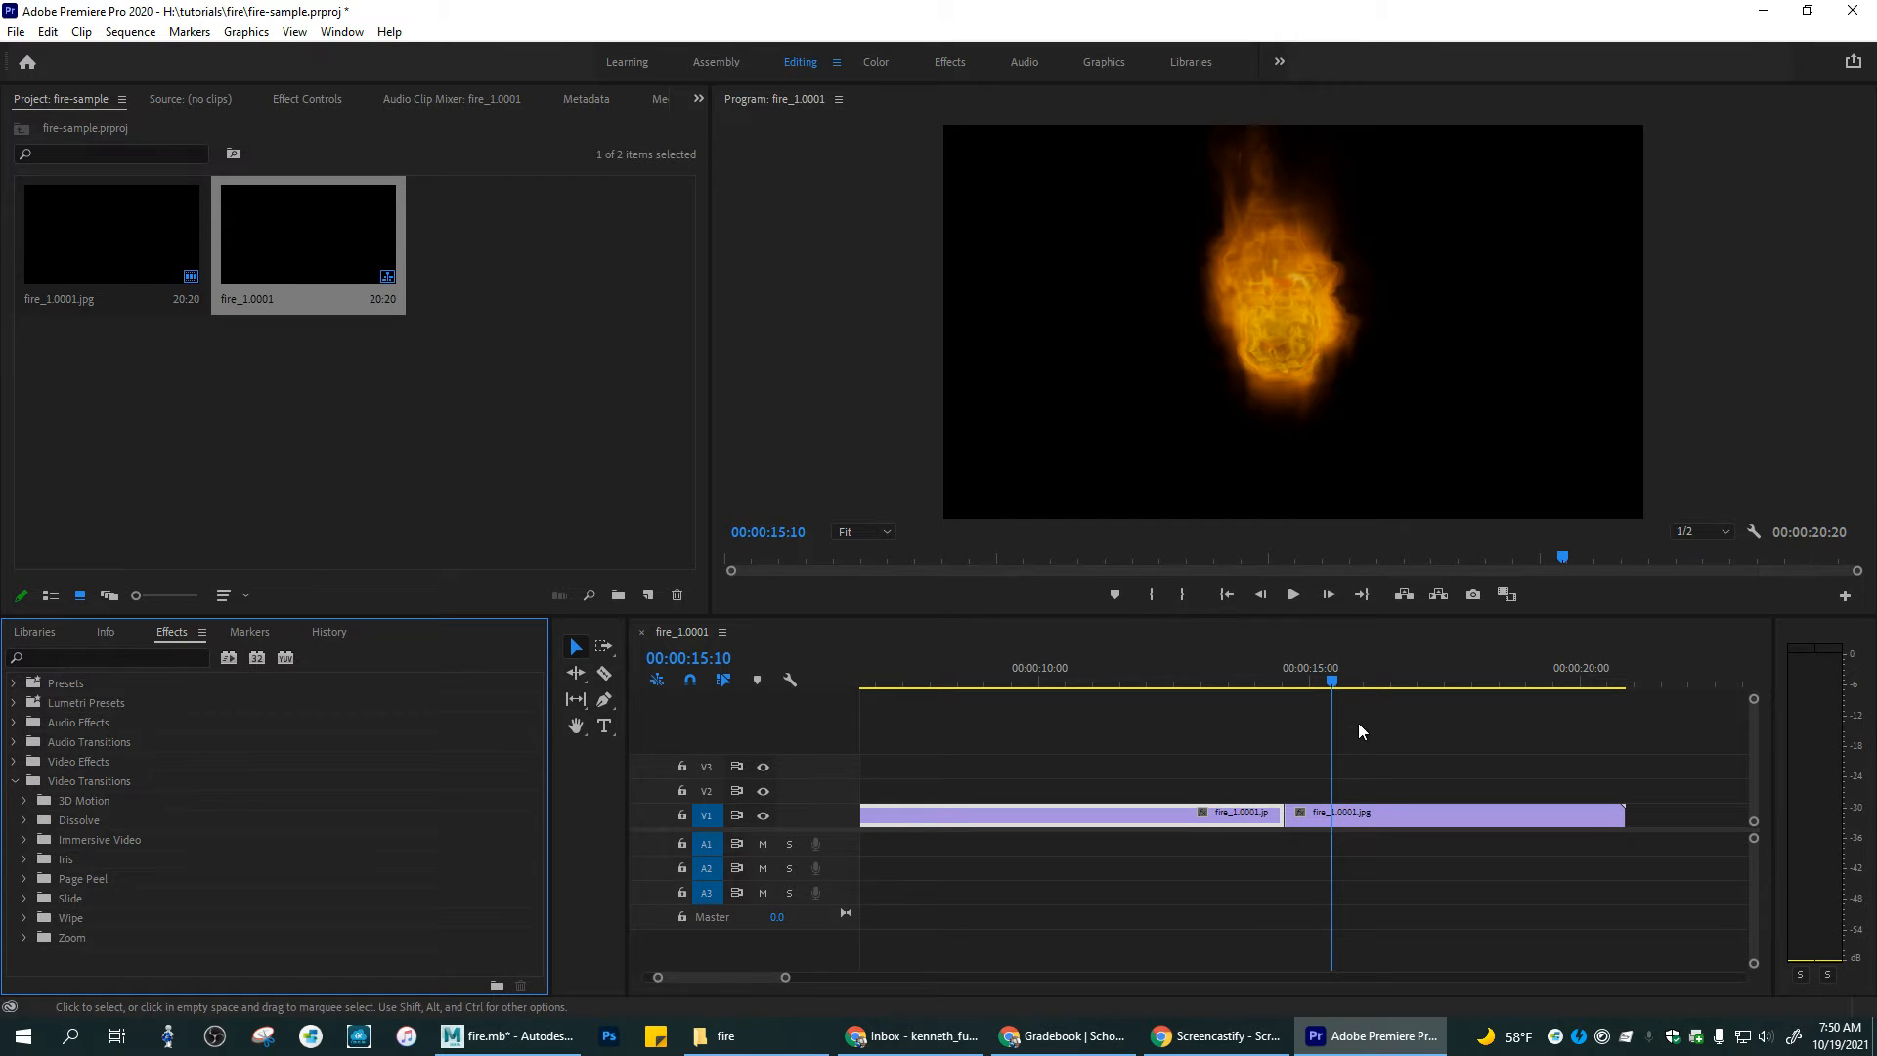
Step: Move the playhead to 00:00:11:20 and try the Flip Over 3D Motion transition on the cut between the fire segments on V1
{"action": "left_click_drag", "start_coordinate": [1336, 678], "coordinate": [1132, 693]}
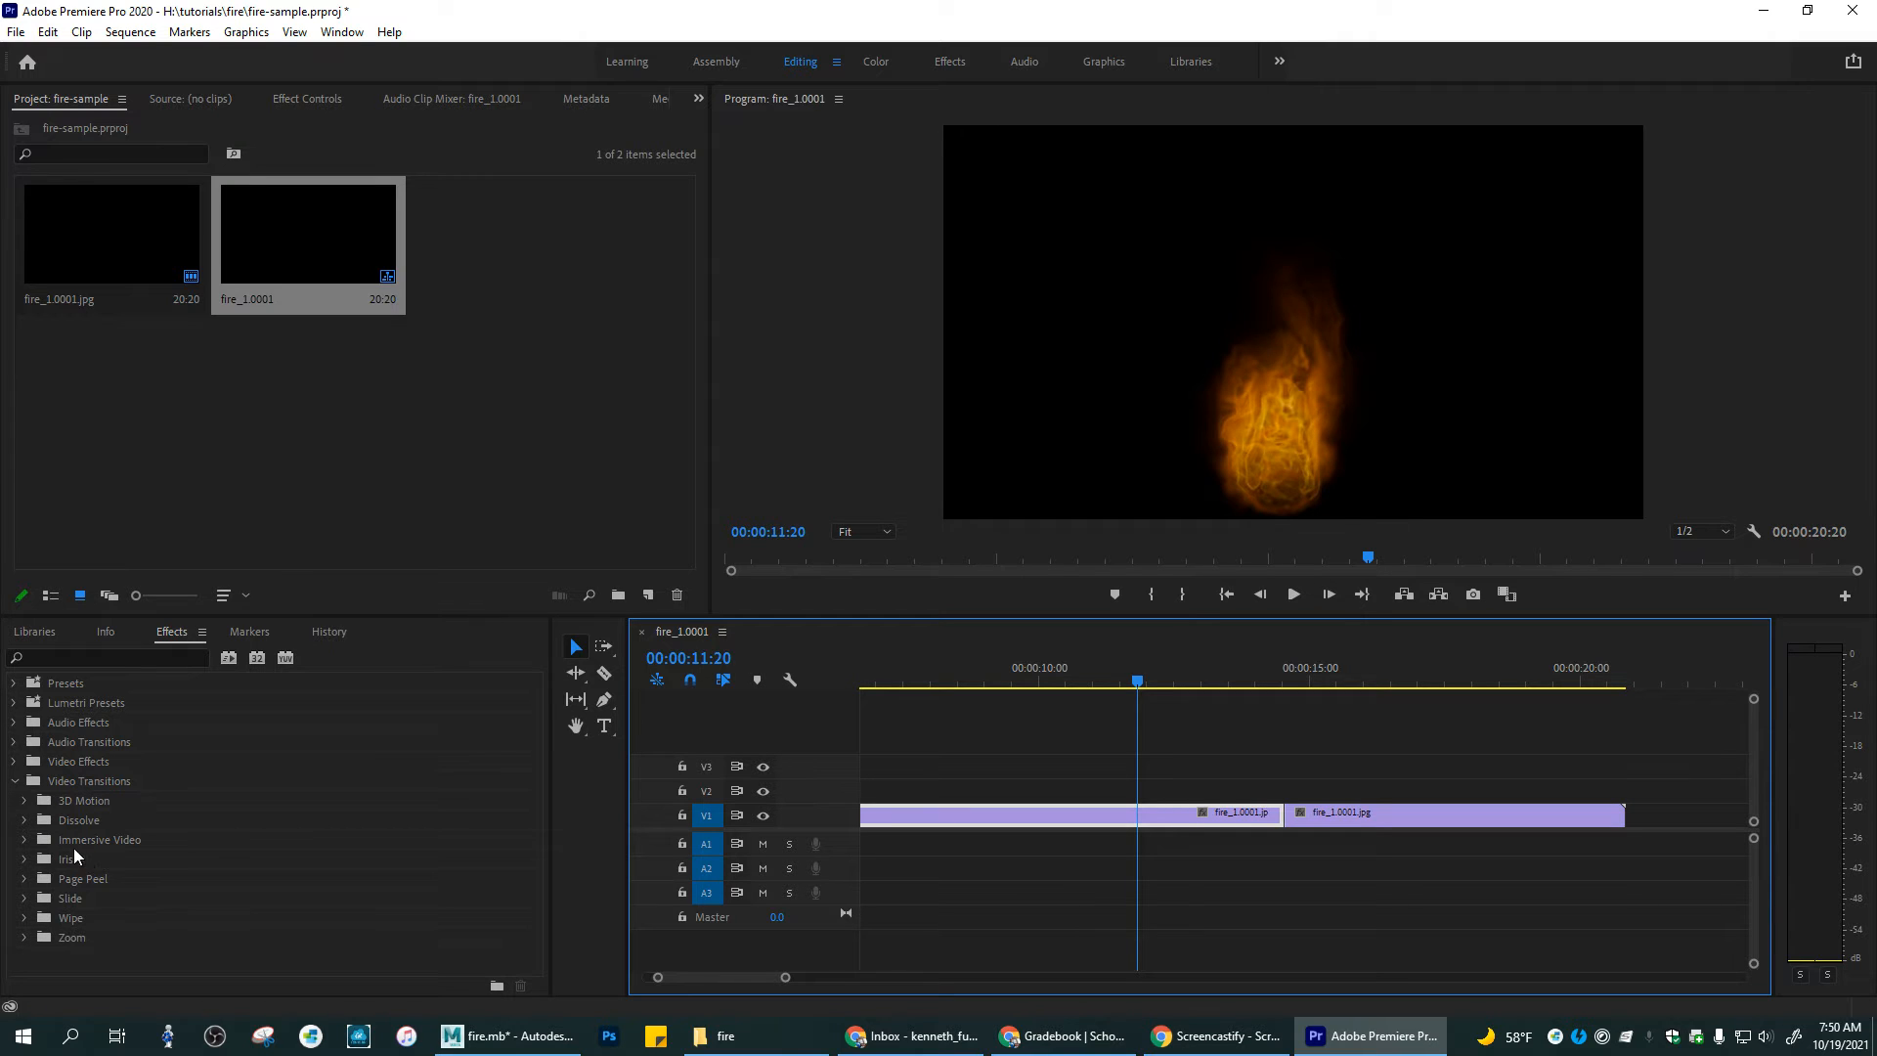
{"action": "left_click", "coordinate": [23, 802]}
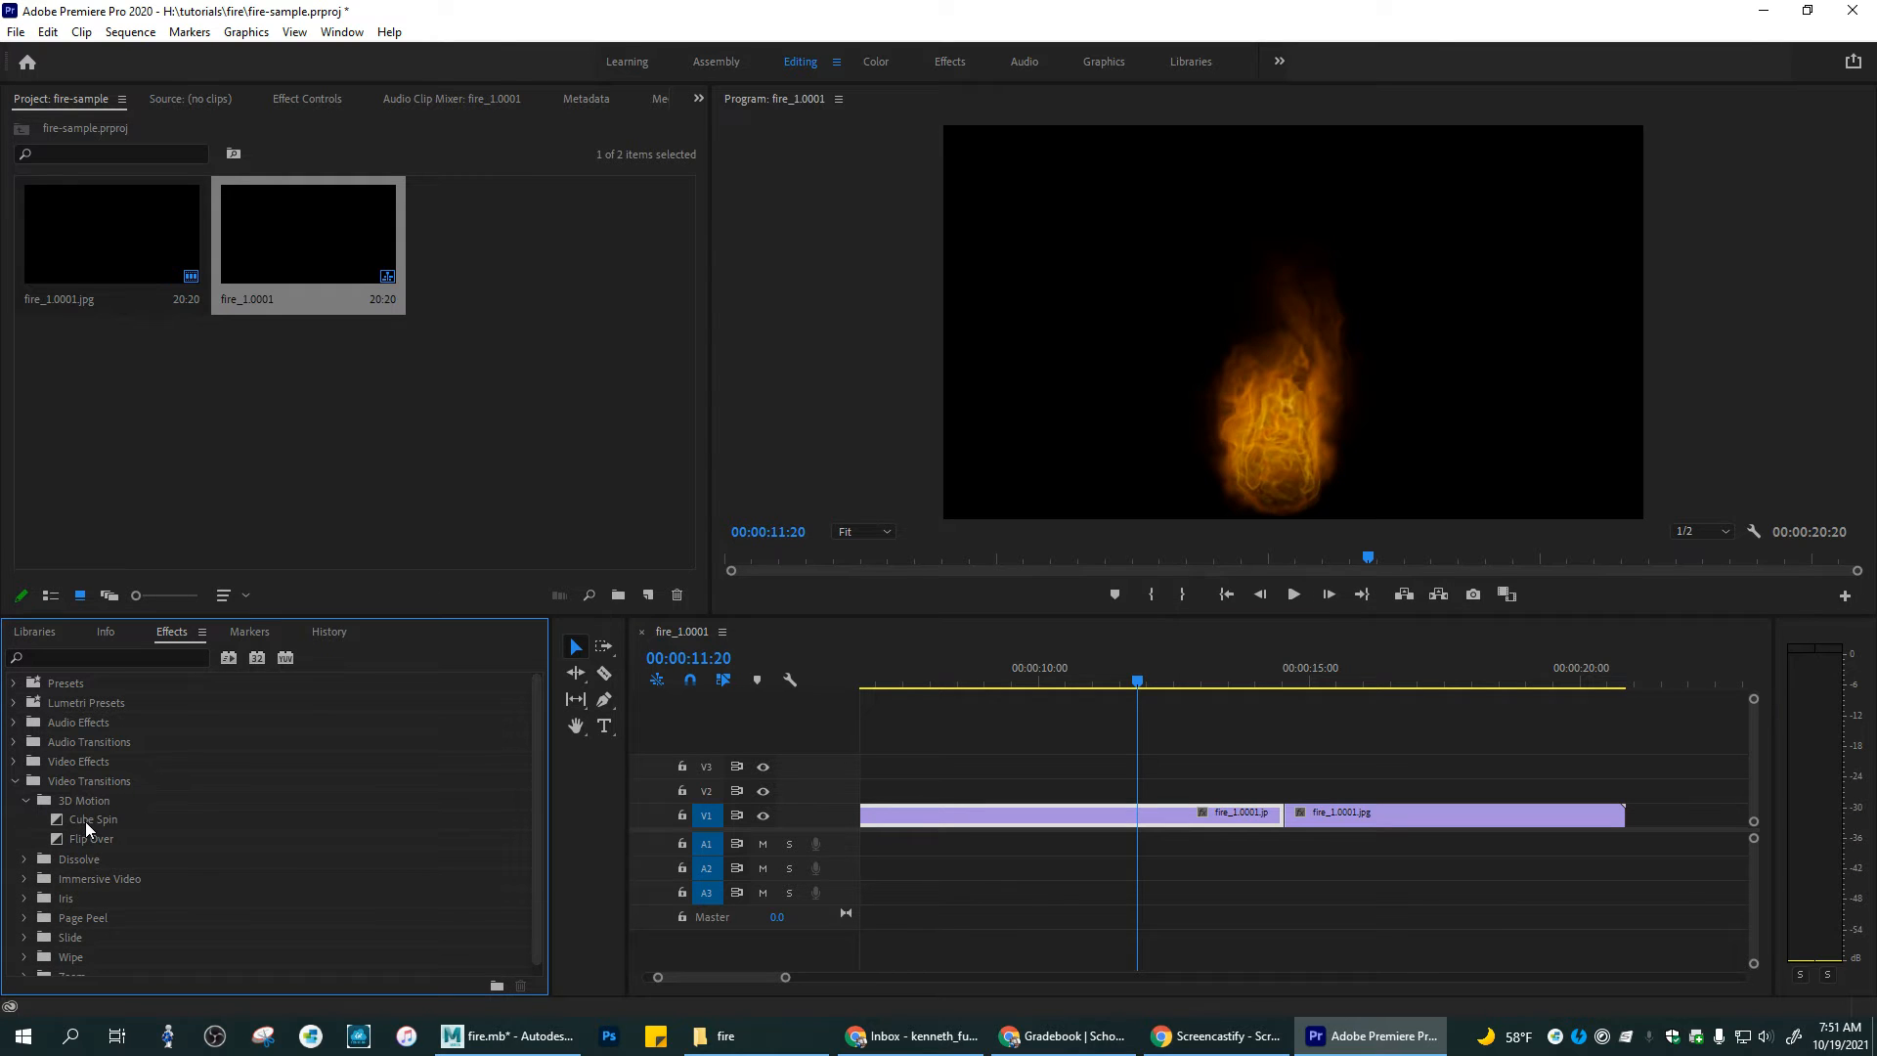
{"action": "left_click_drag", "start_coordinate": [82, 839], "coordinate": [1137, 799]}
{"action": "left_click_drag", "start_coordinate": [1342, 834], "coordinate": [1285, 820]}
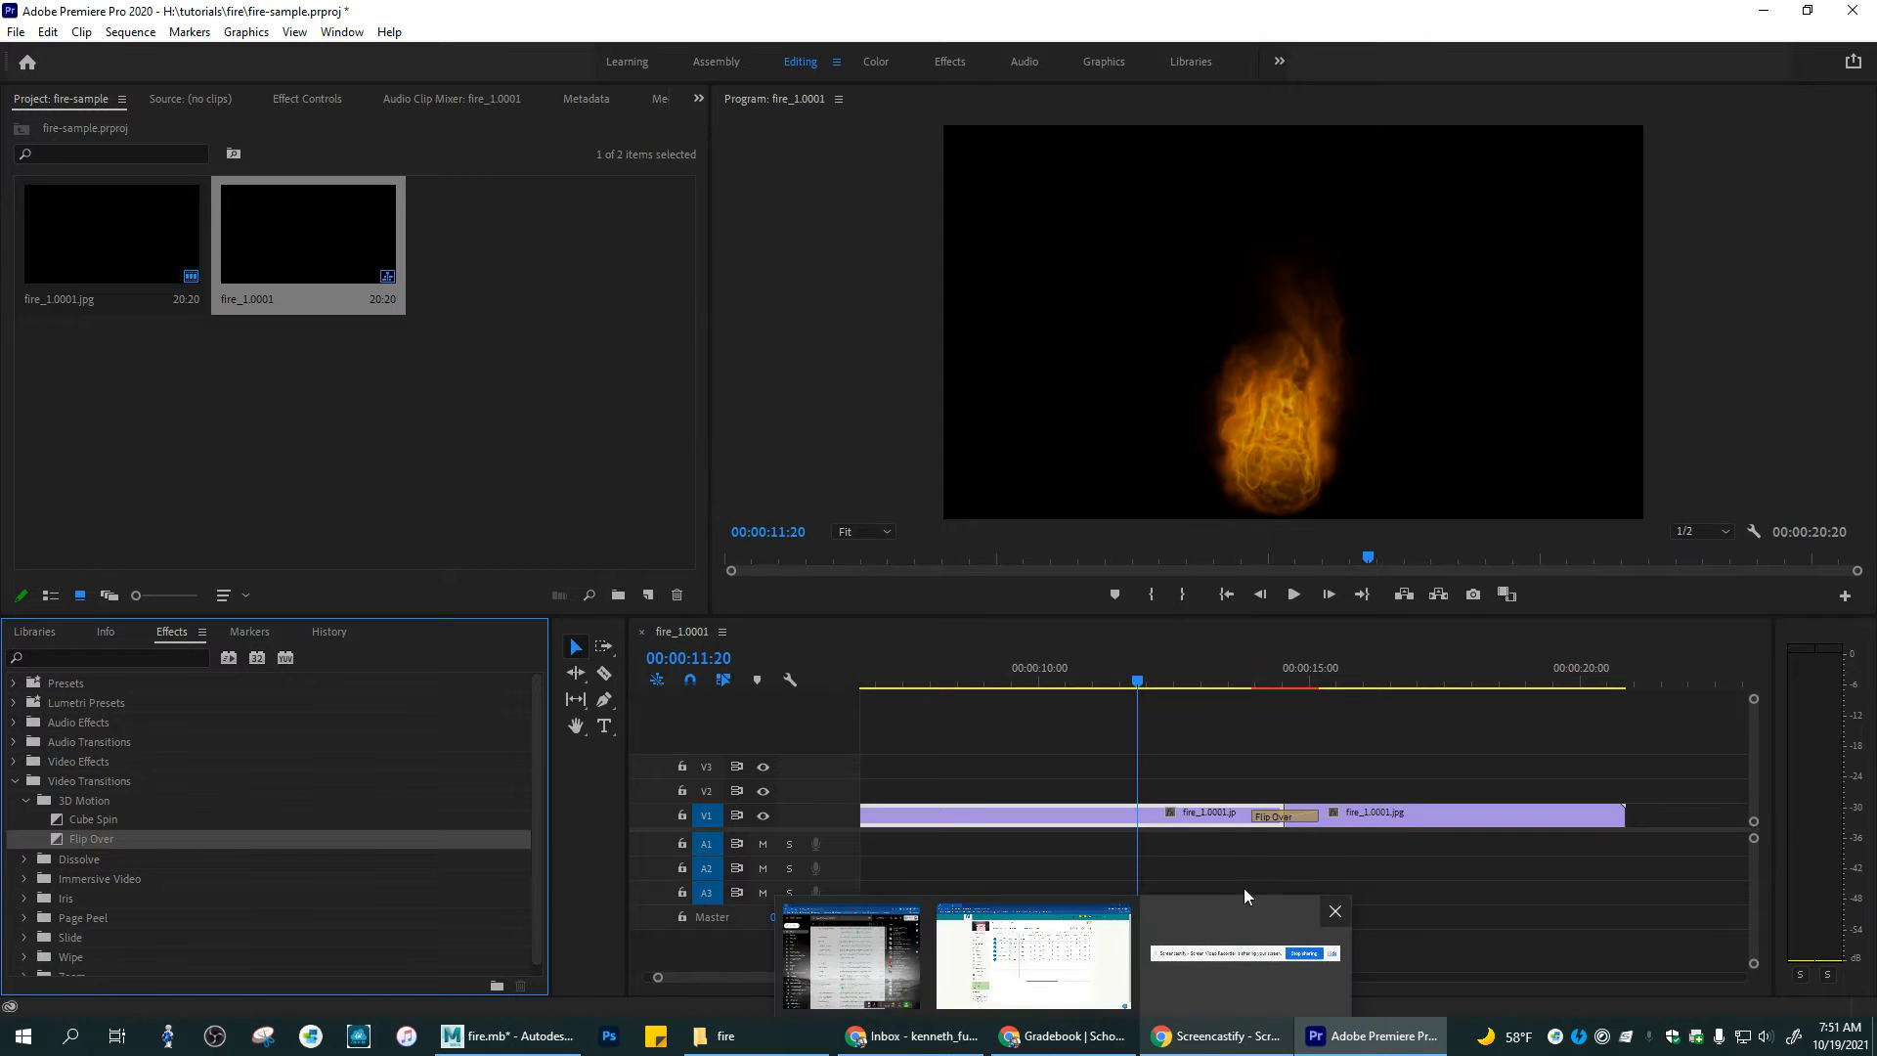
{"action": "left_click", "coordinate": [1288, 815]}
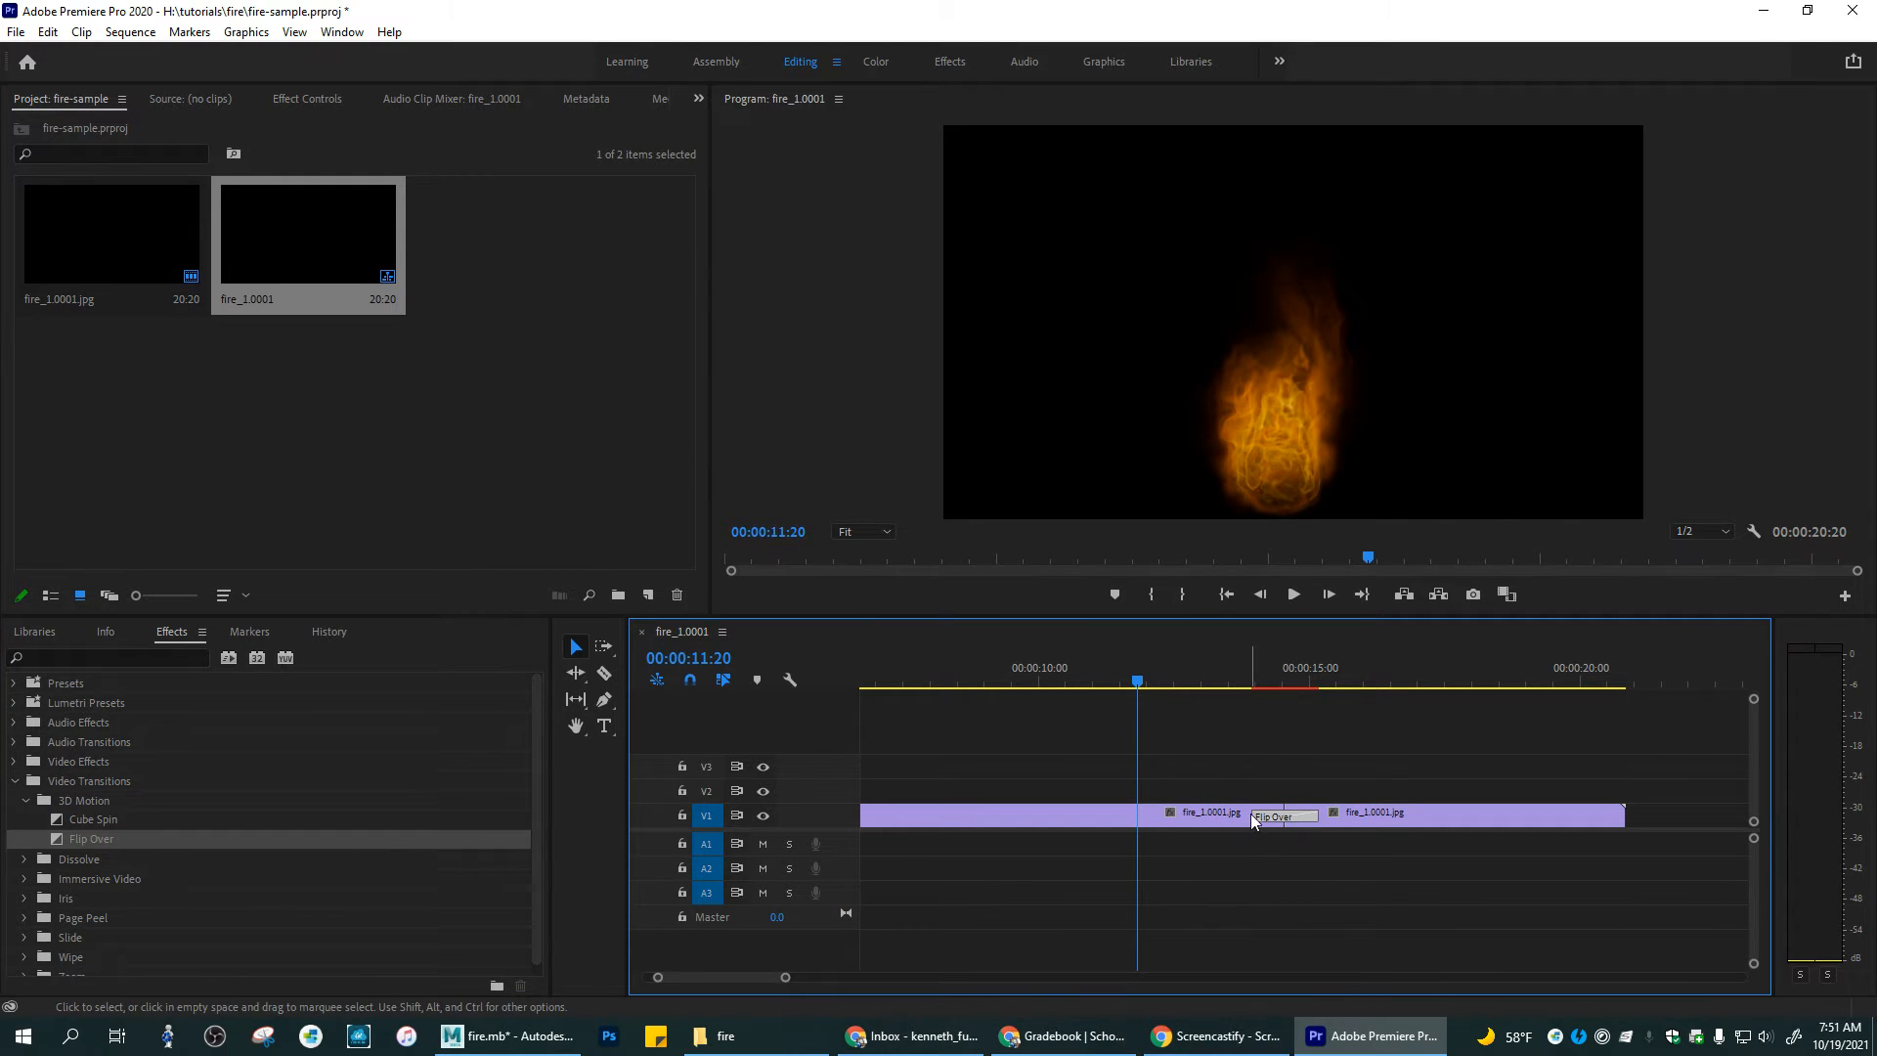
Step: Shorten the Flip Over transition slightly and play the sequence across the cut, stopping at 00:00:18:22
{"action": "left_click_drag", "start_coordinate": [1313, 815], "coordinate": [1261, 817]}
{"action": "key", "text": "space"}
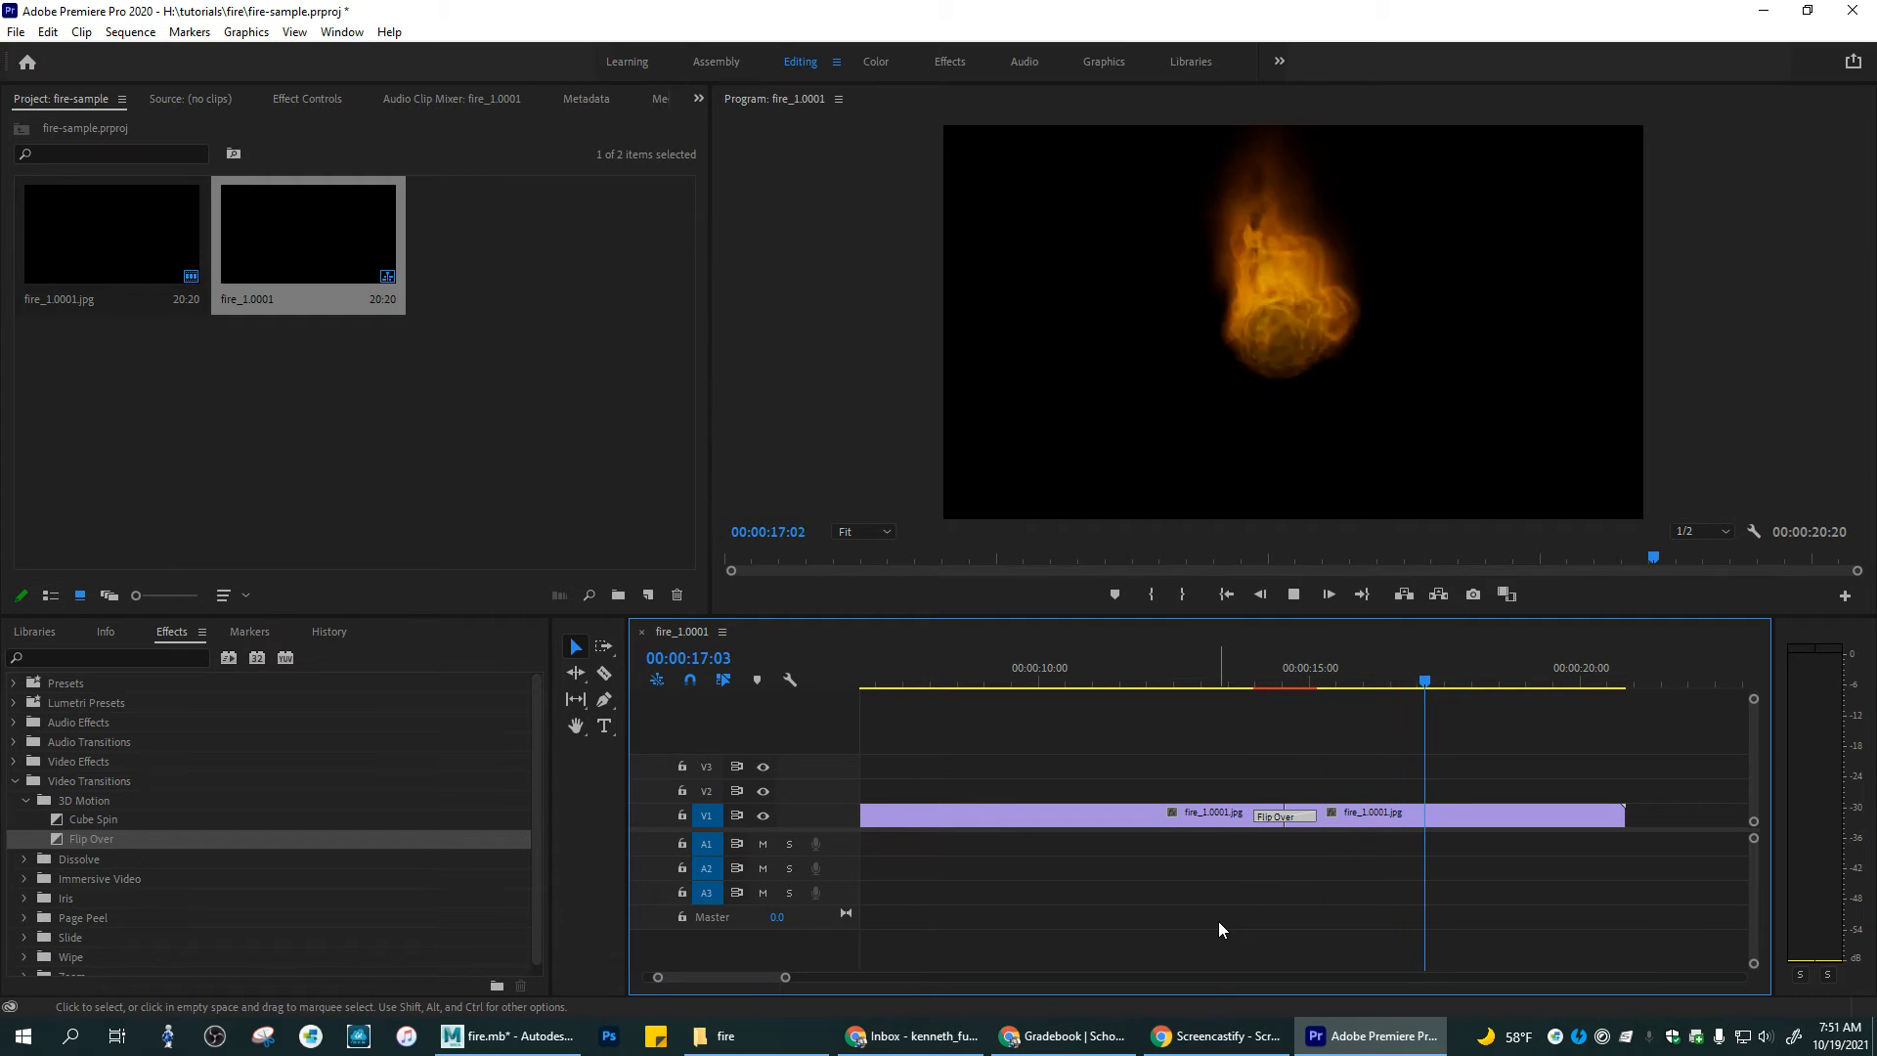
{"action": "left_click", "coordinate": [1296, 594]}
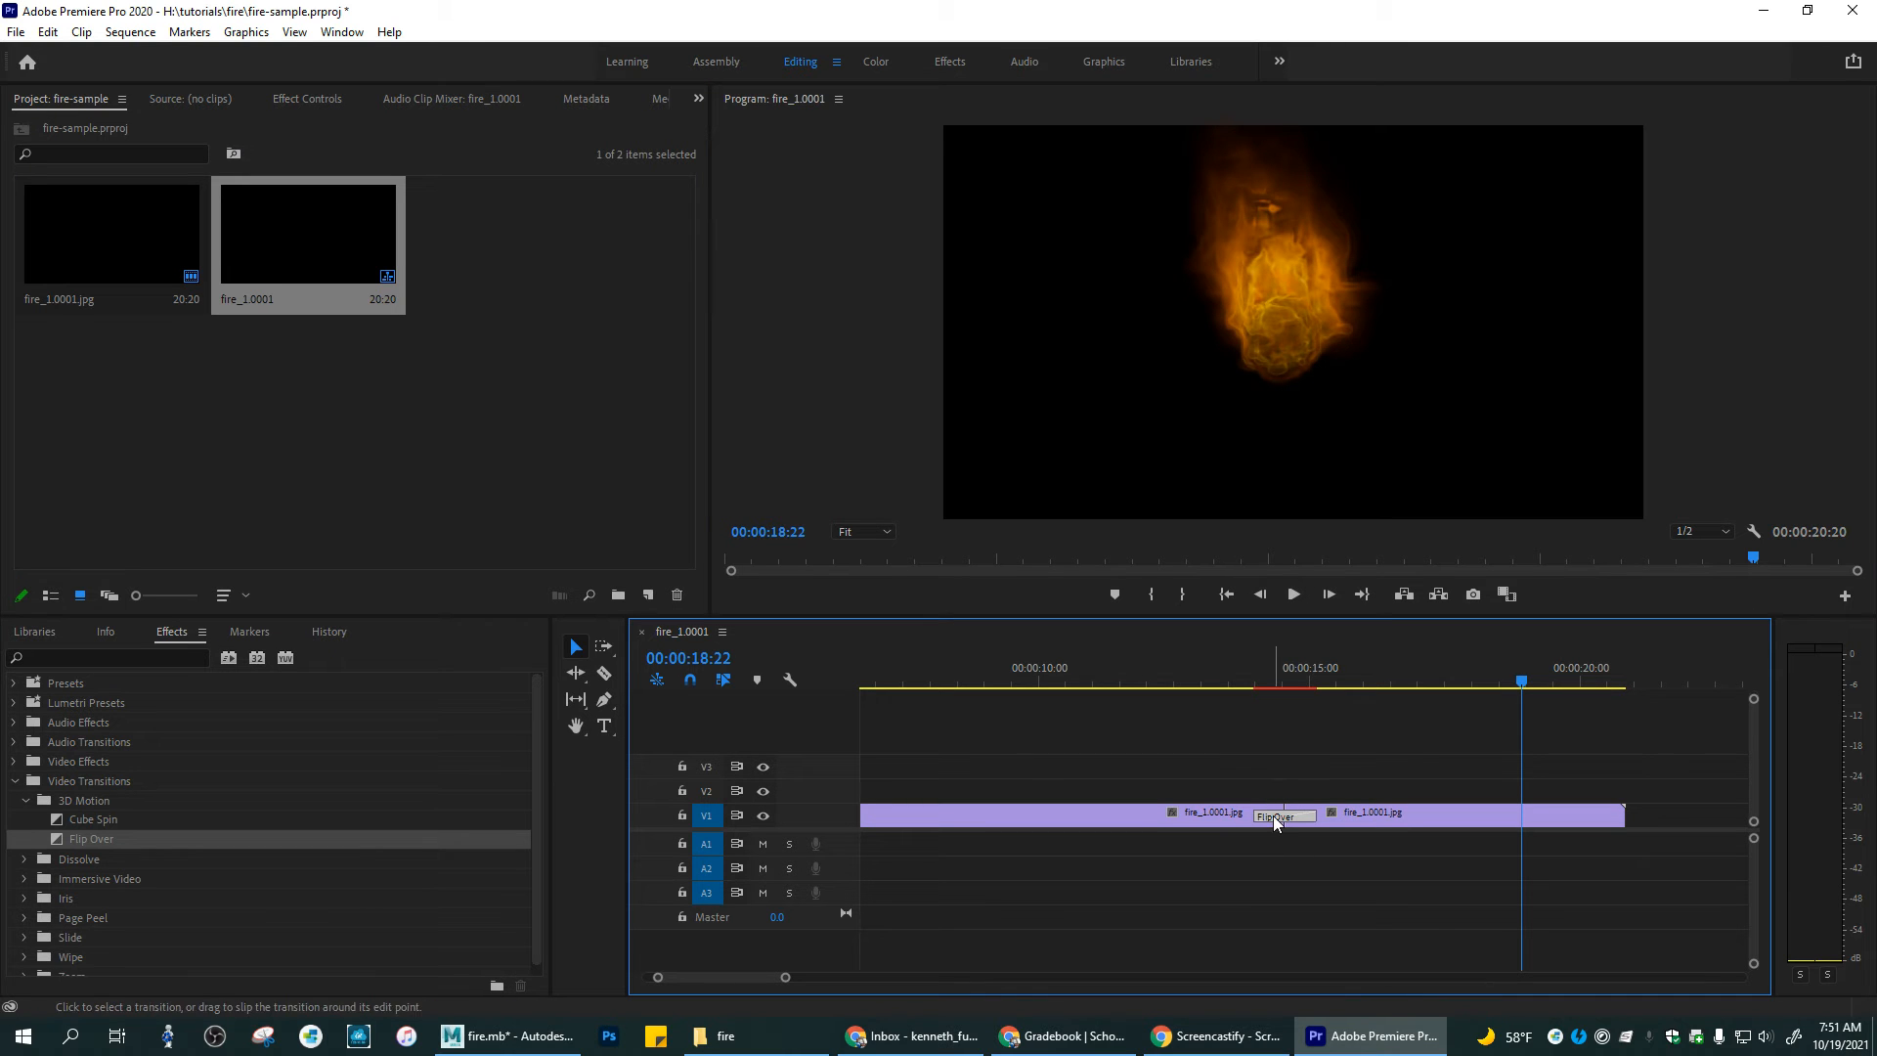
Step: Try a longer Flip Over transition in playback from before the cut, and undo the transition
{"action": "left_click_drag", "start_coordinate": [1255, 813], "coordinate": [1245, 814]}
{"action": "left_click_drag", "start_coordinate": [1528, 682], "coordinate": [1187, 702]}
{"action": "key", "text": "space"}
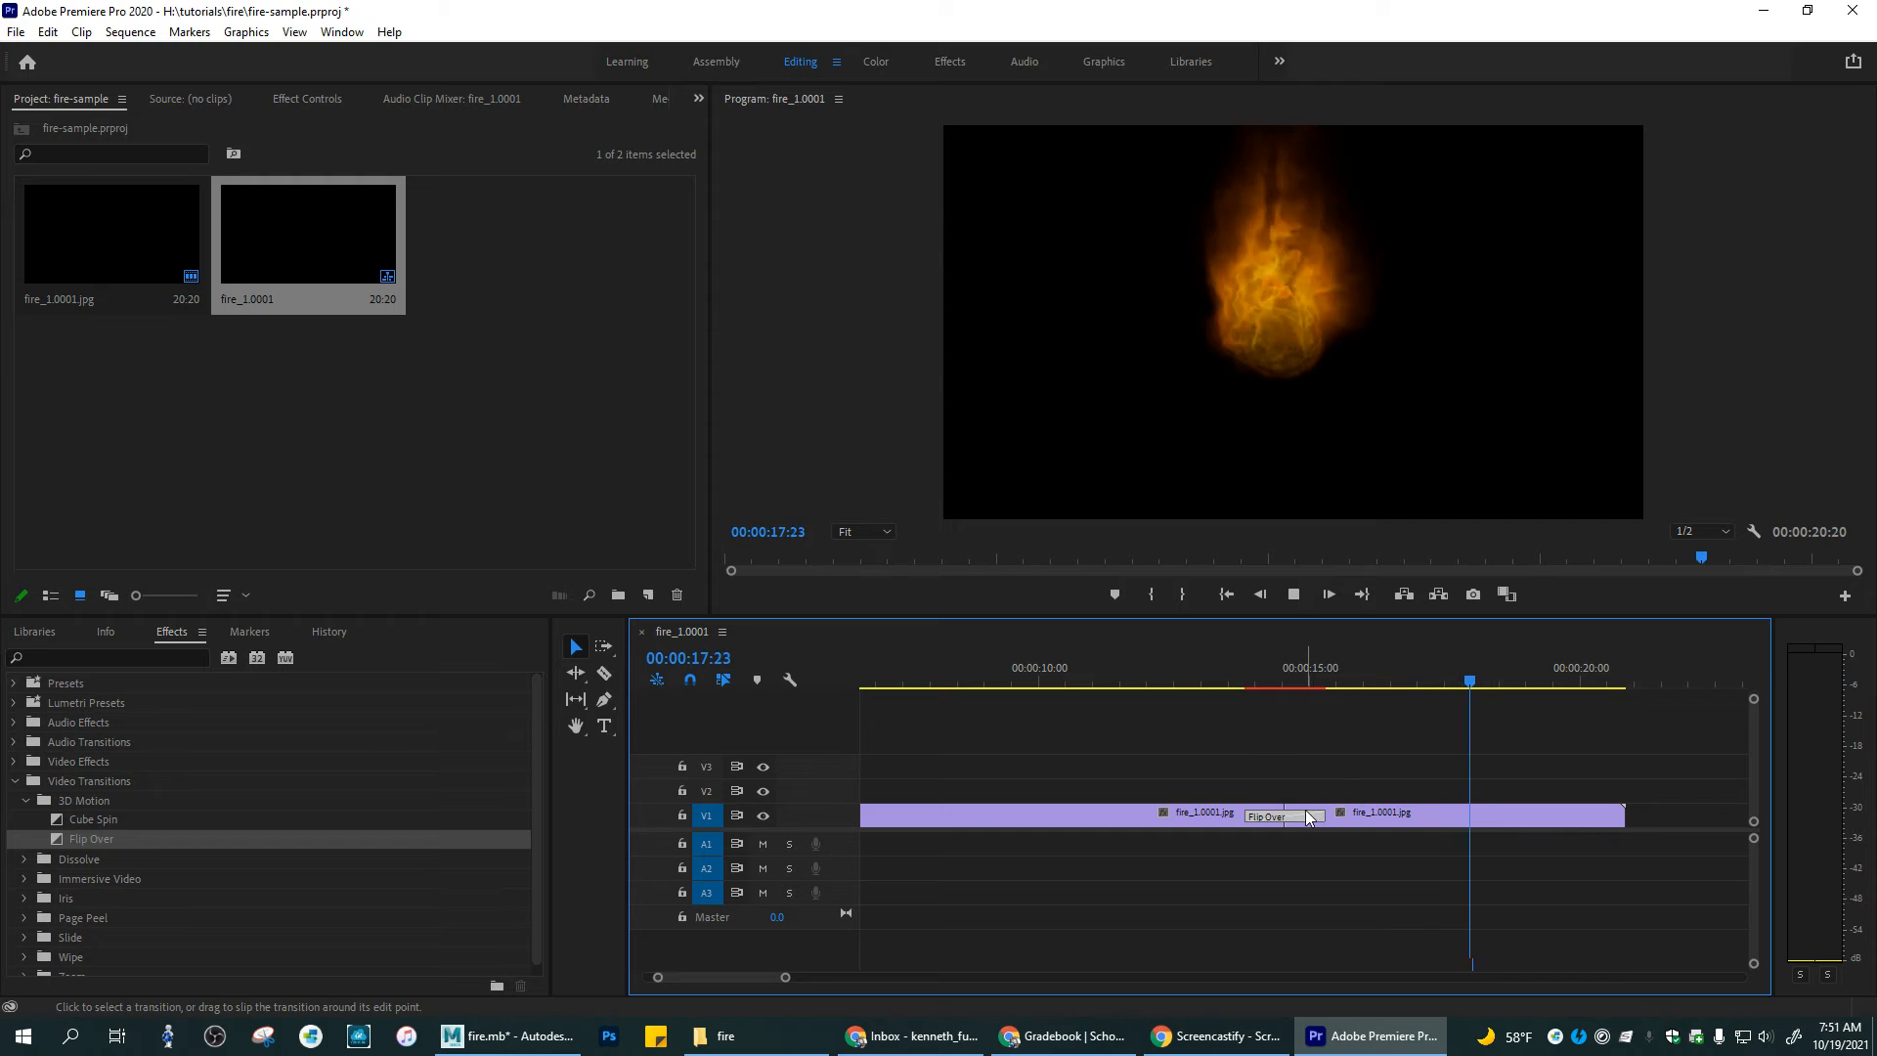
{"action": "key", "text": "space"}
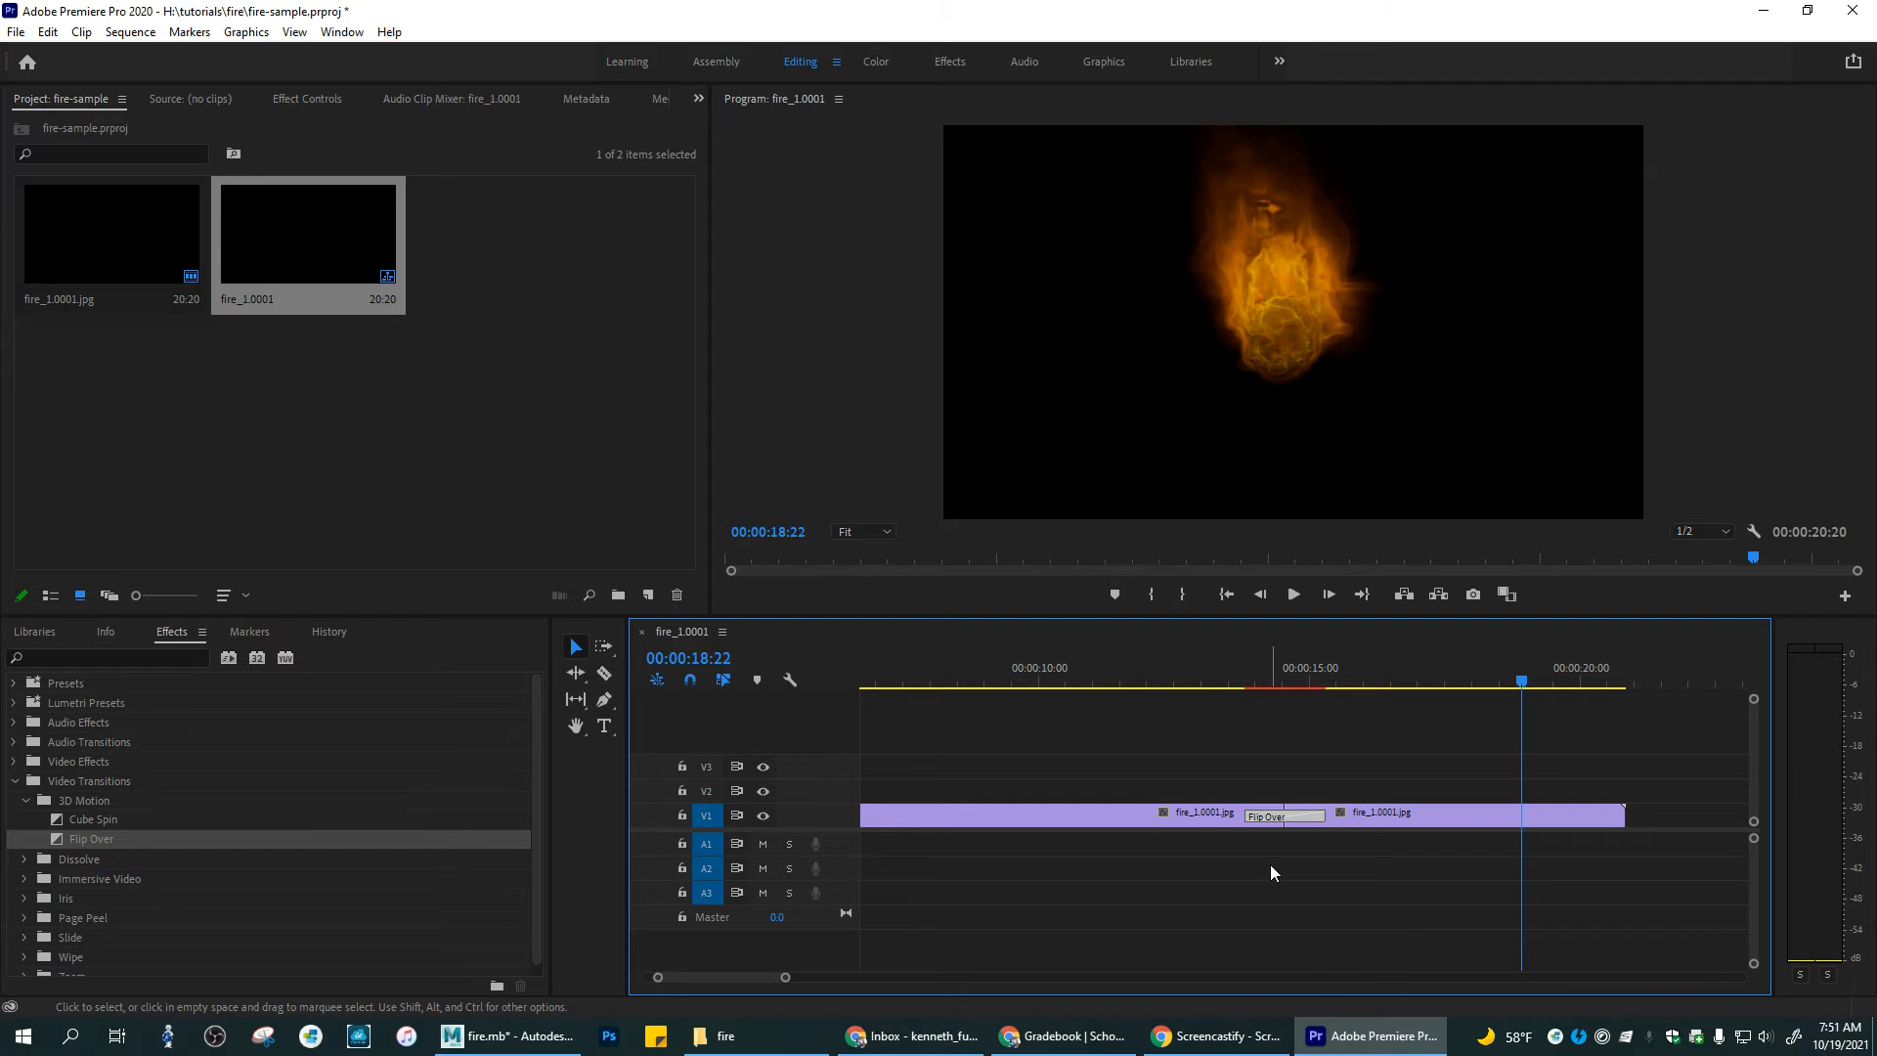
{"action": "key", "text": "ctrl+z"}
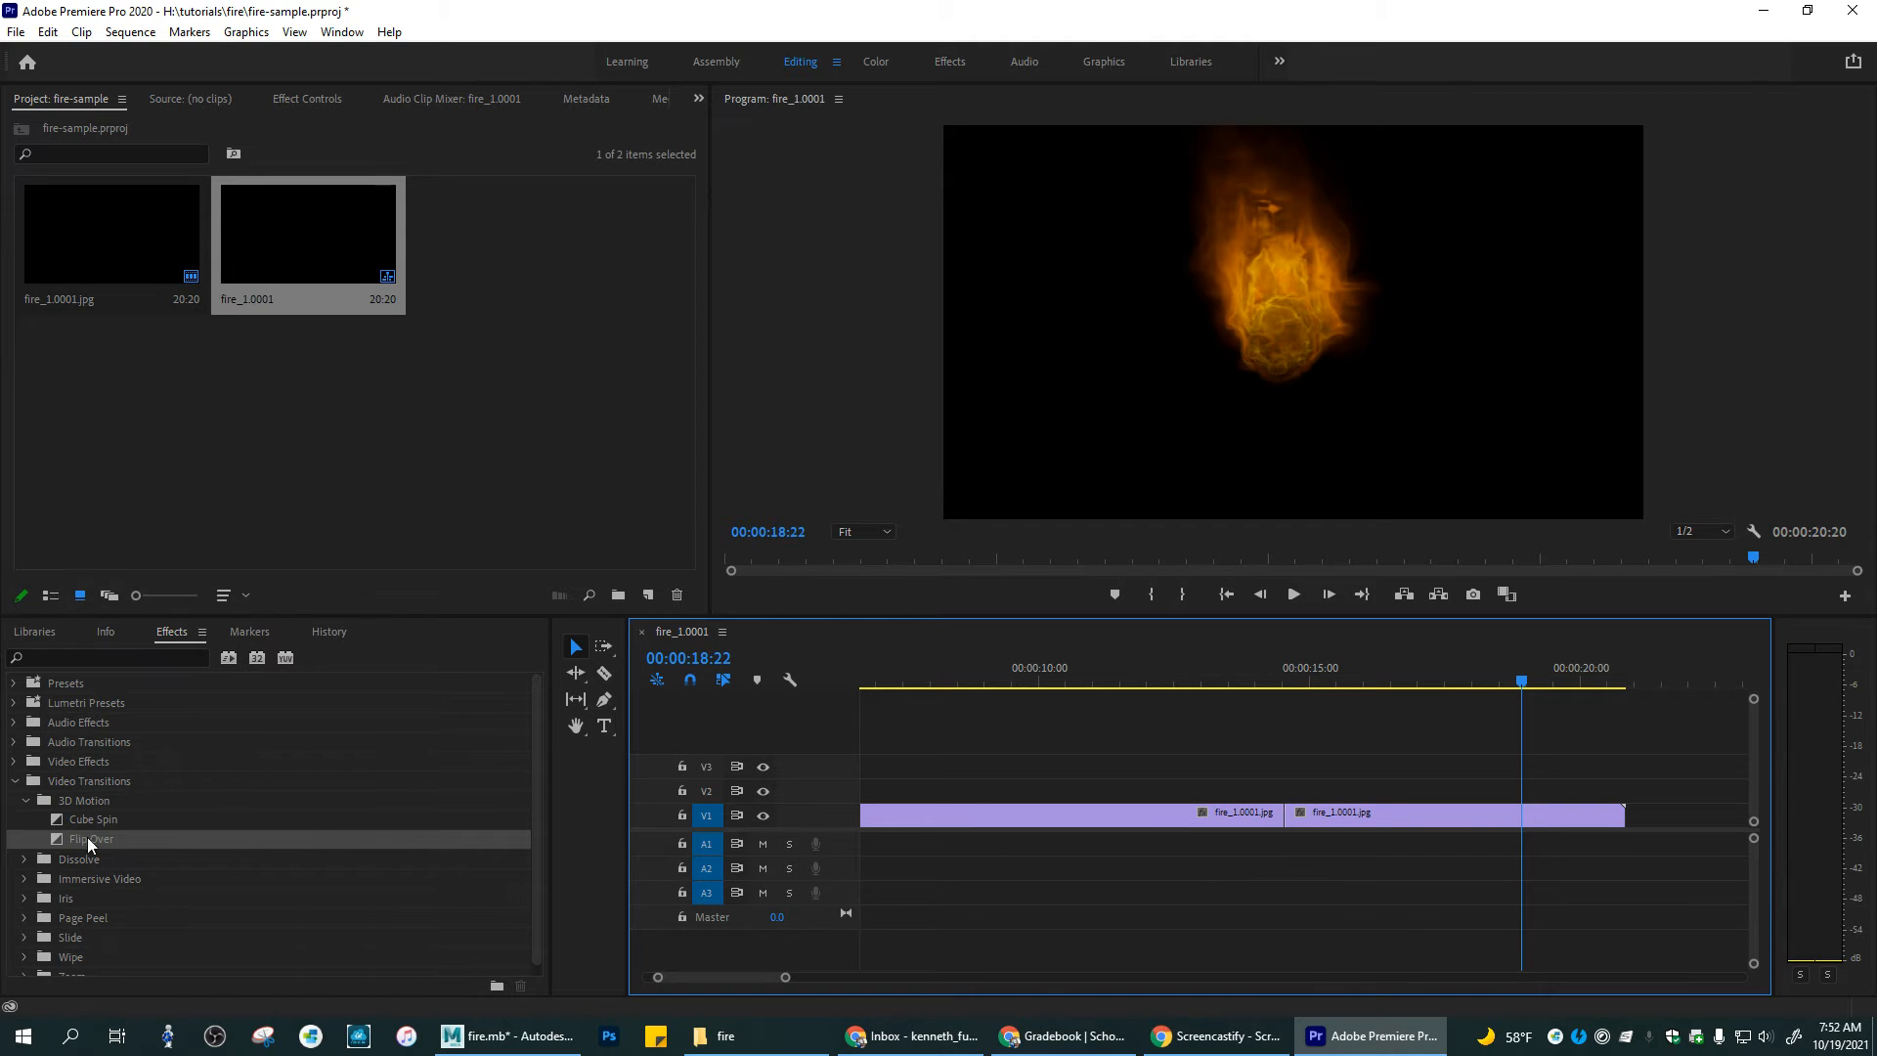
Step: Apply the Dip to Black dissolve transition to the cut between the two fire segments on V1
{"action": "left_click", "coordinate": [27, 802]}
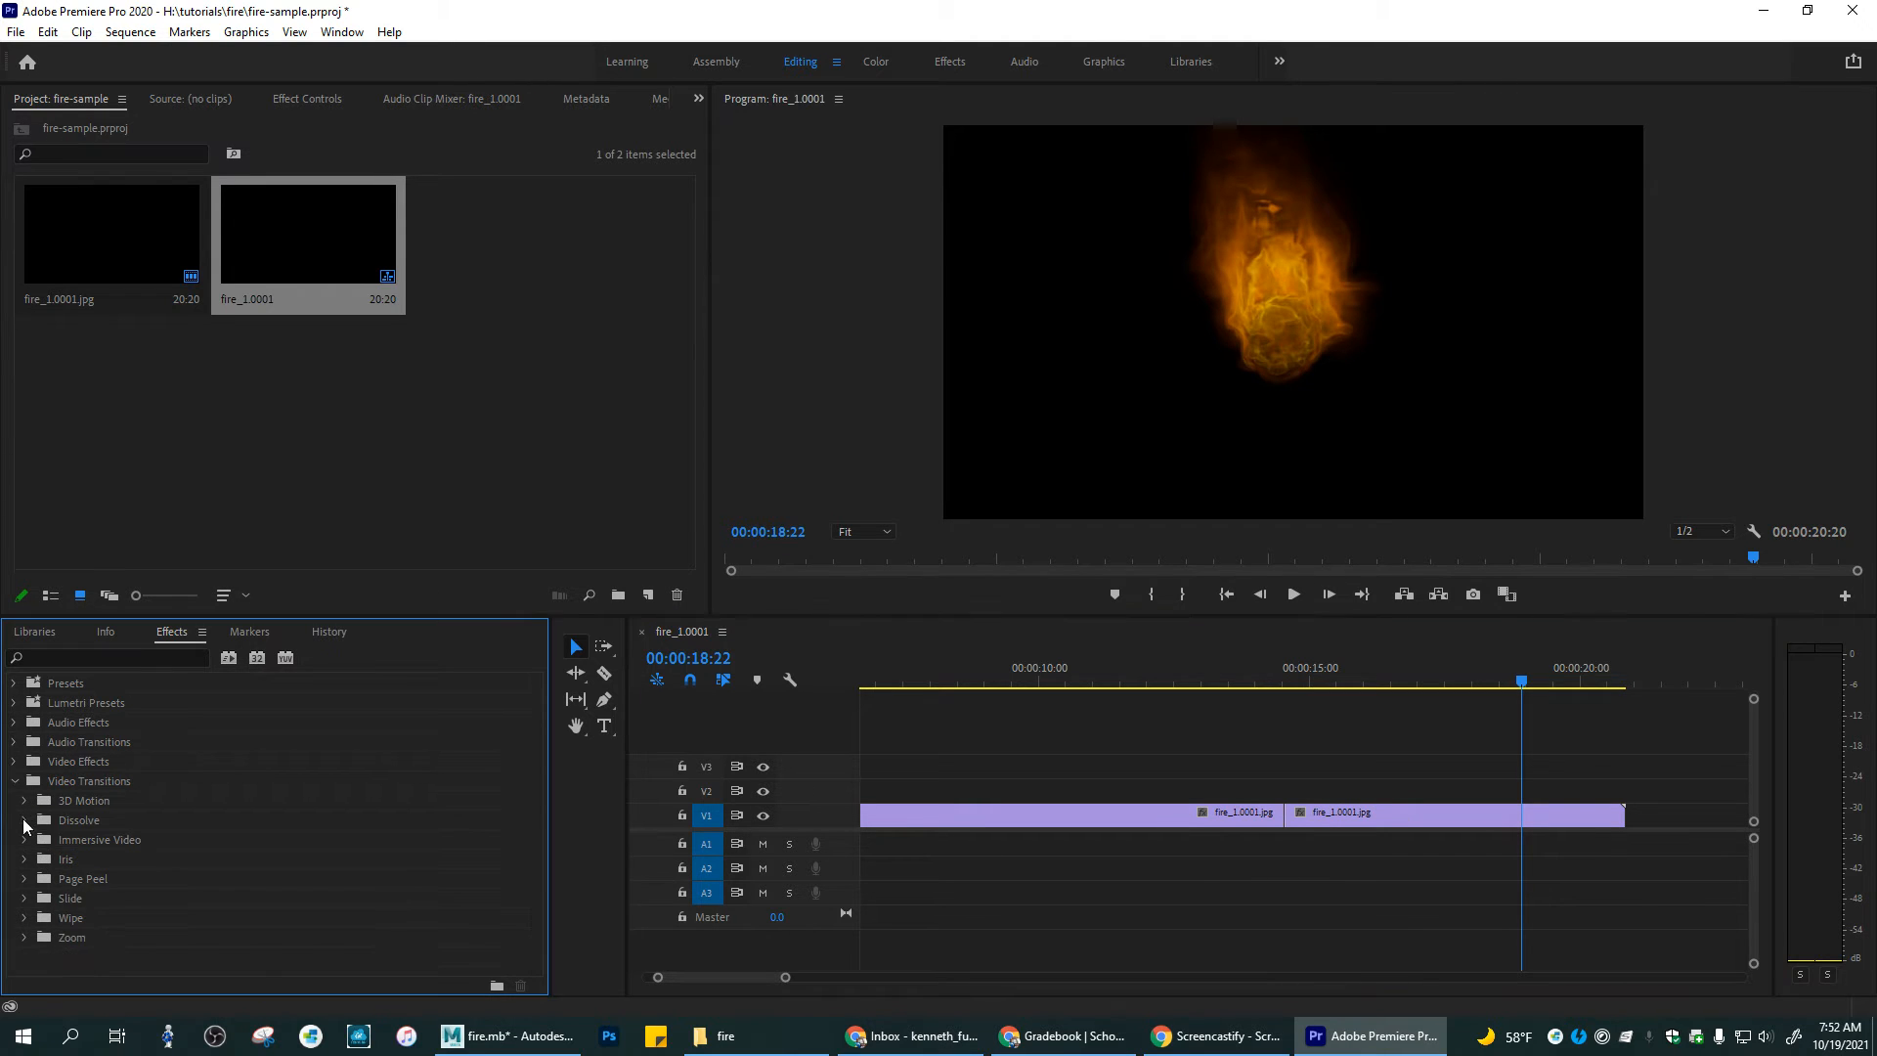
{"action": "left_click", "coordinate": [24, 821]}
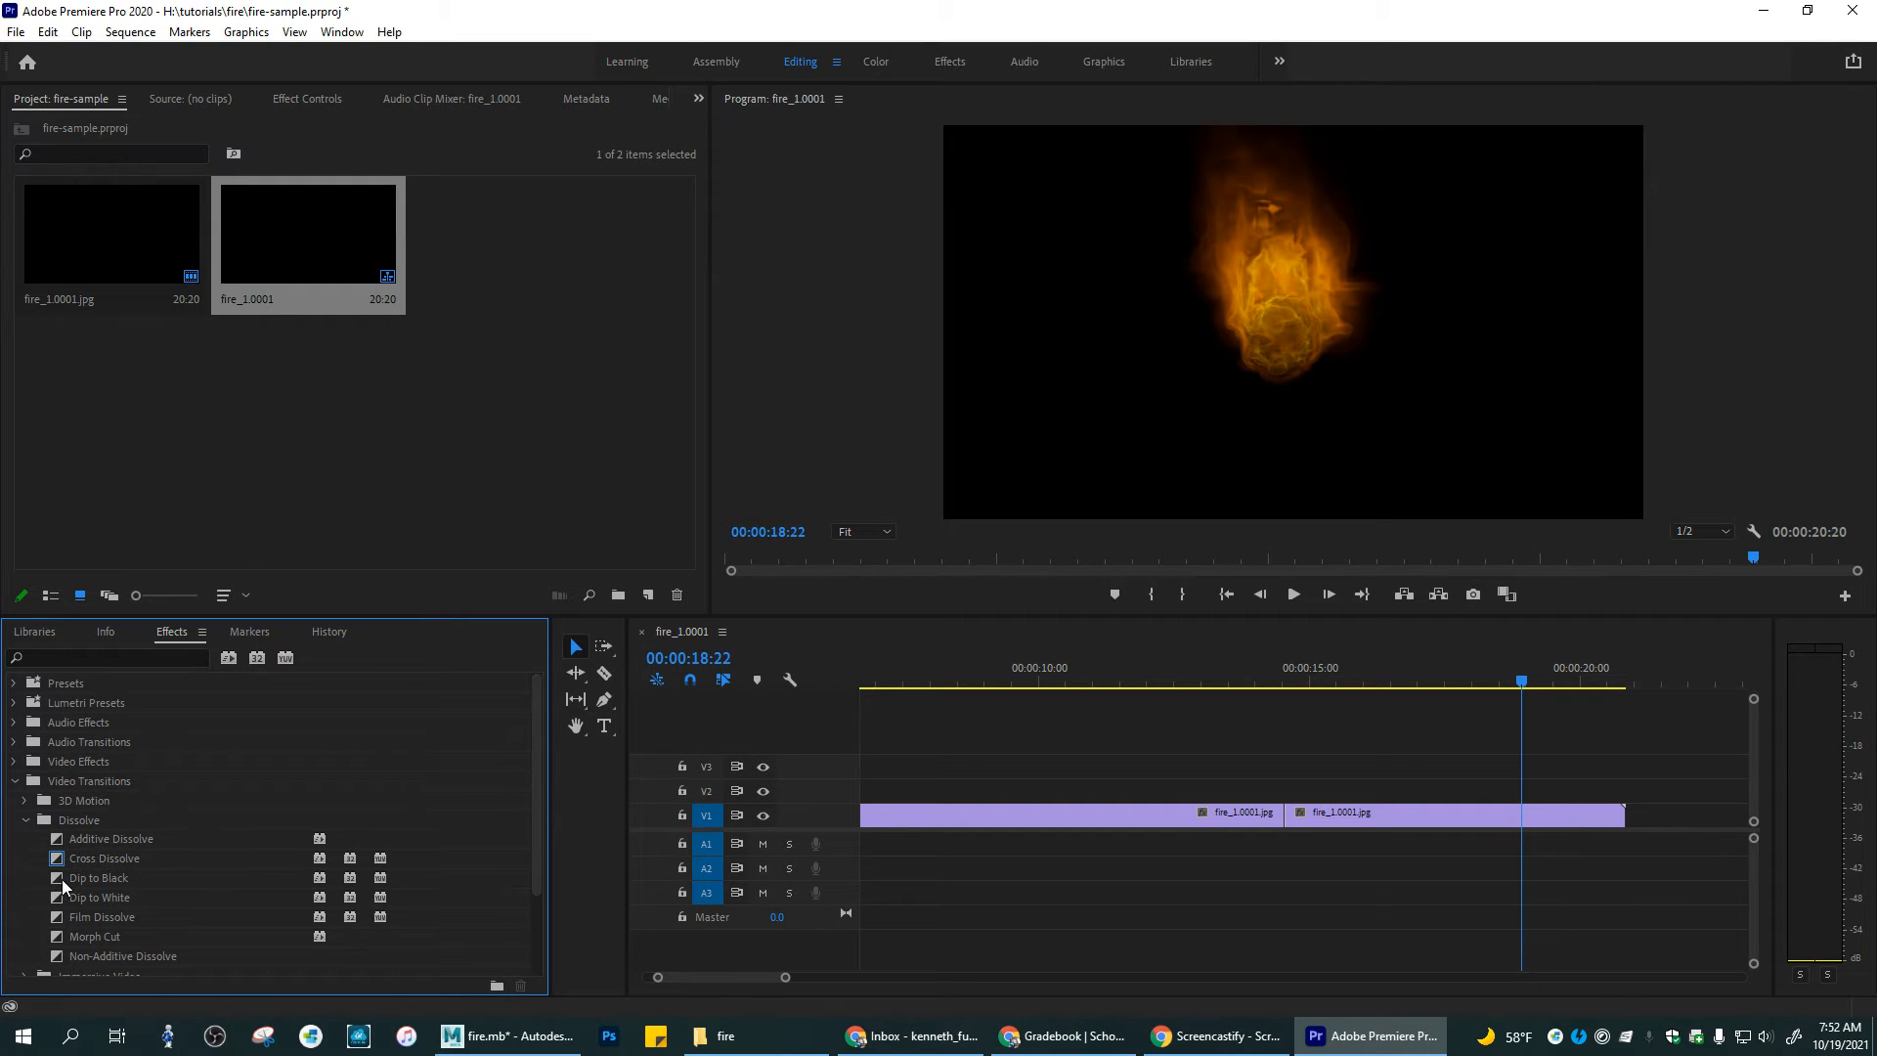
{"action": "left_click_drag", "start_coordinate": [62, 878], "coordinate": [1181, 758]}
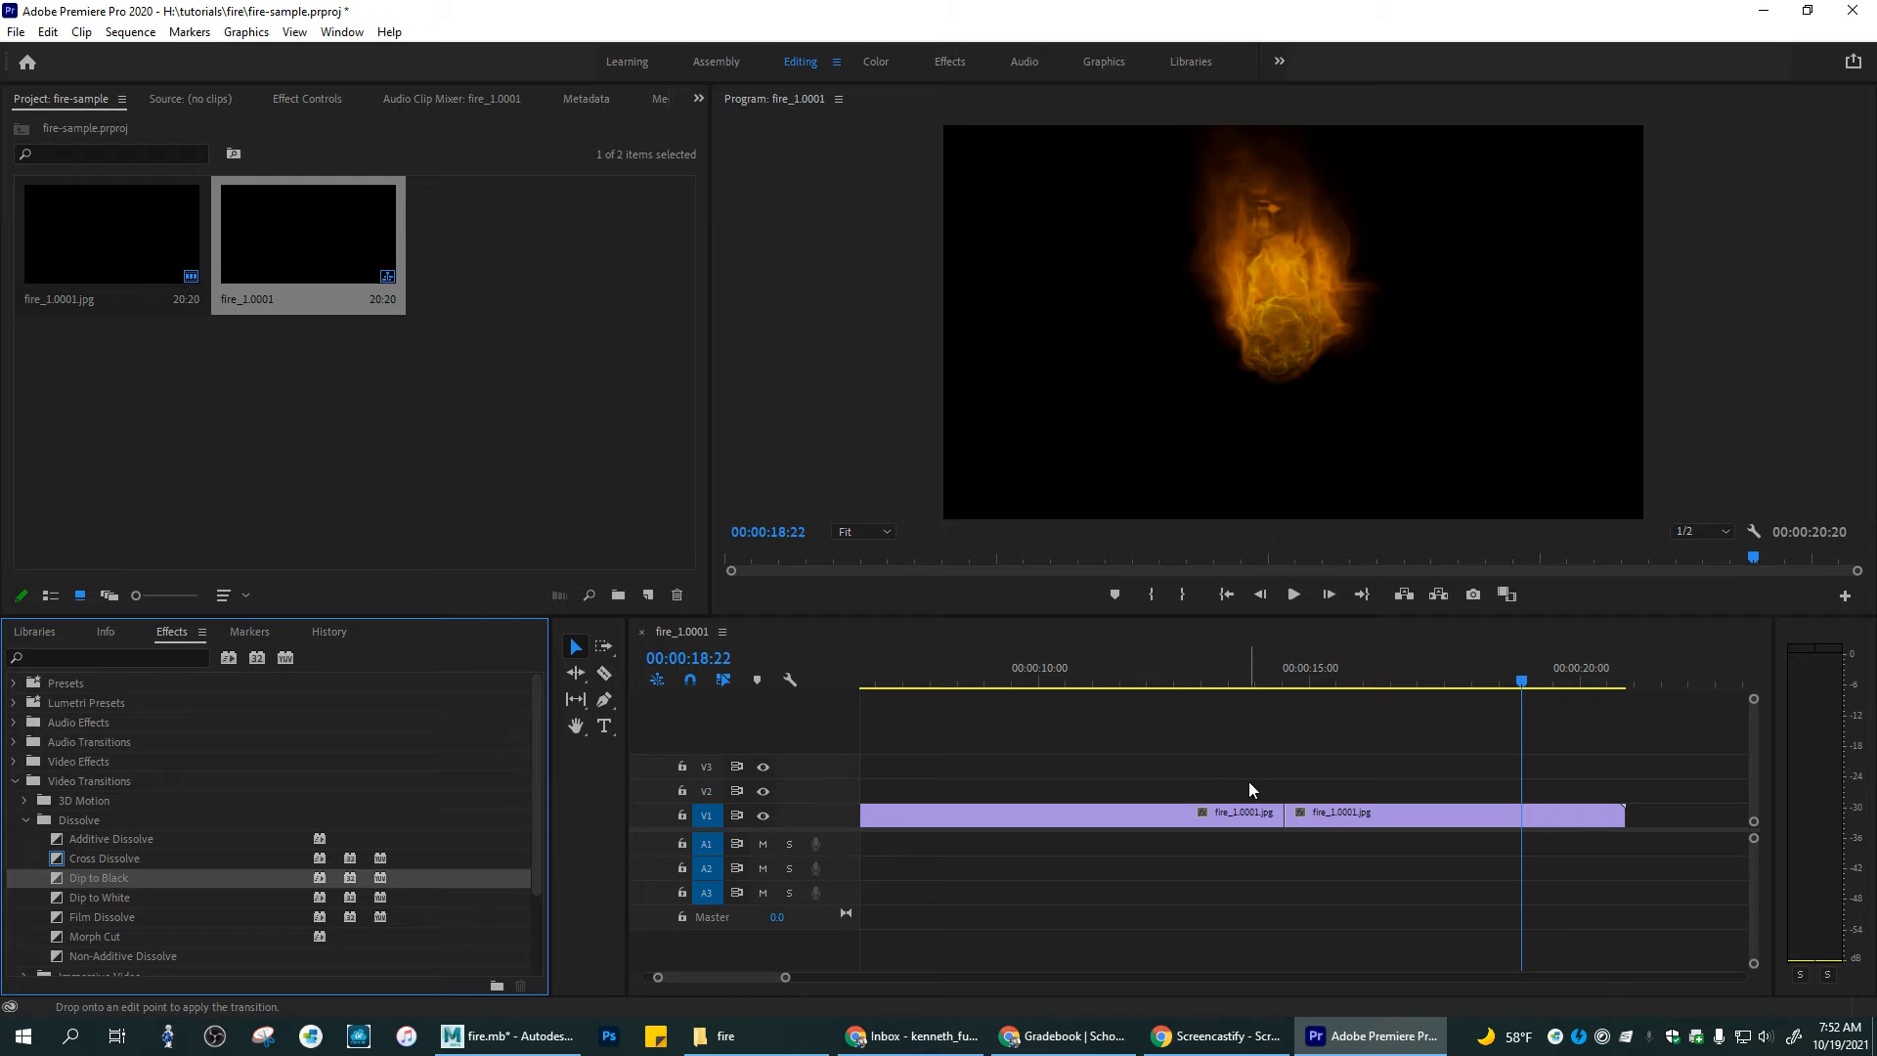
{"action": "left_click_drag", "start_coordinate": [1288, 817], "coordinate": [1283, 814]}
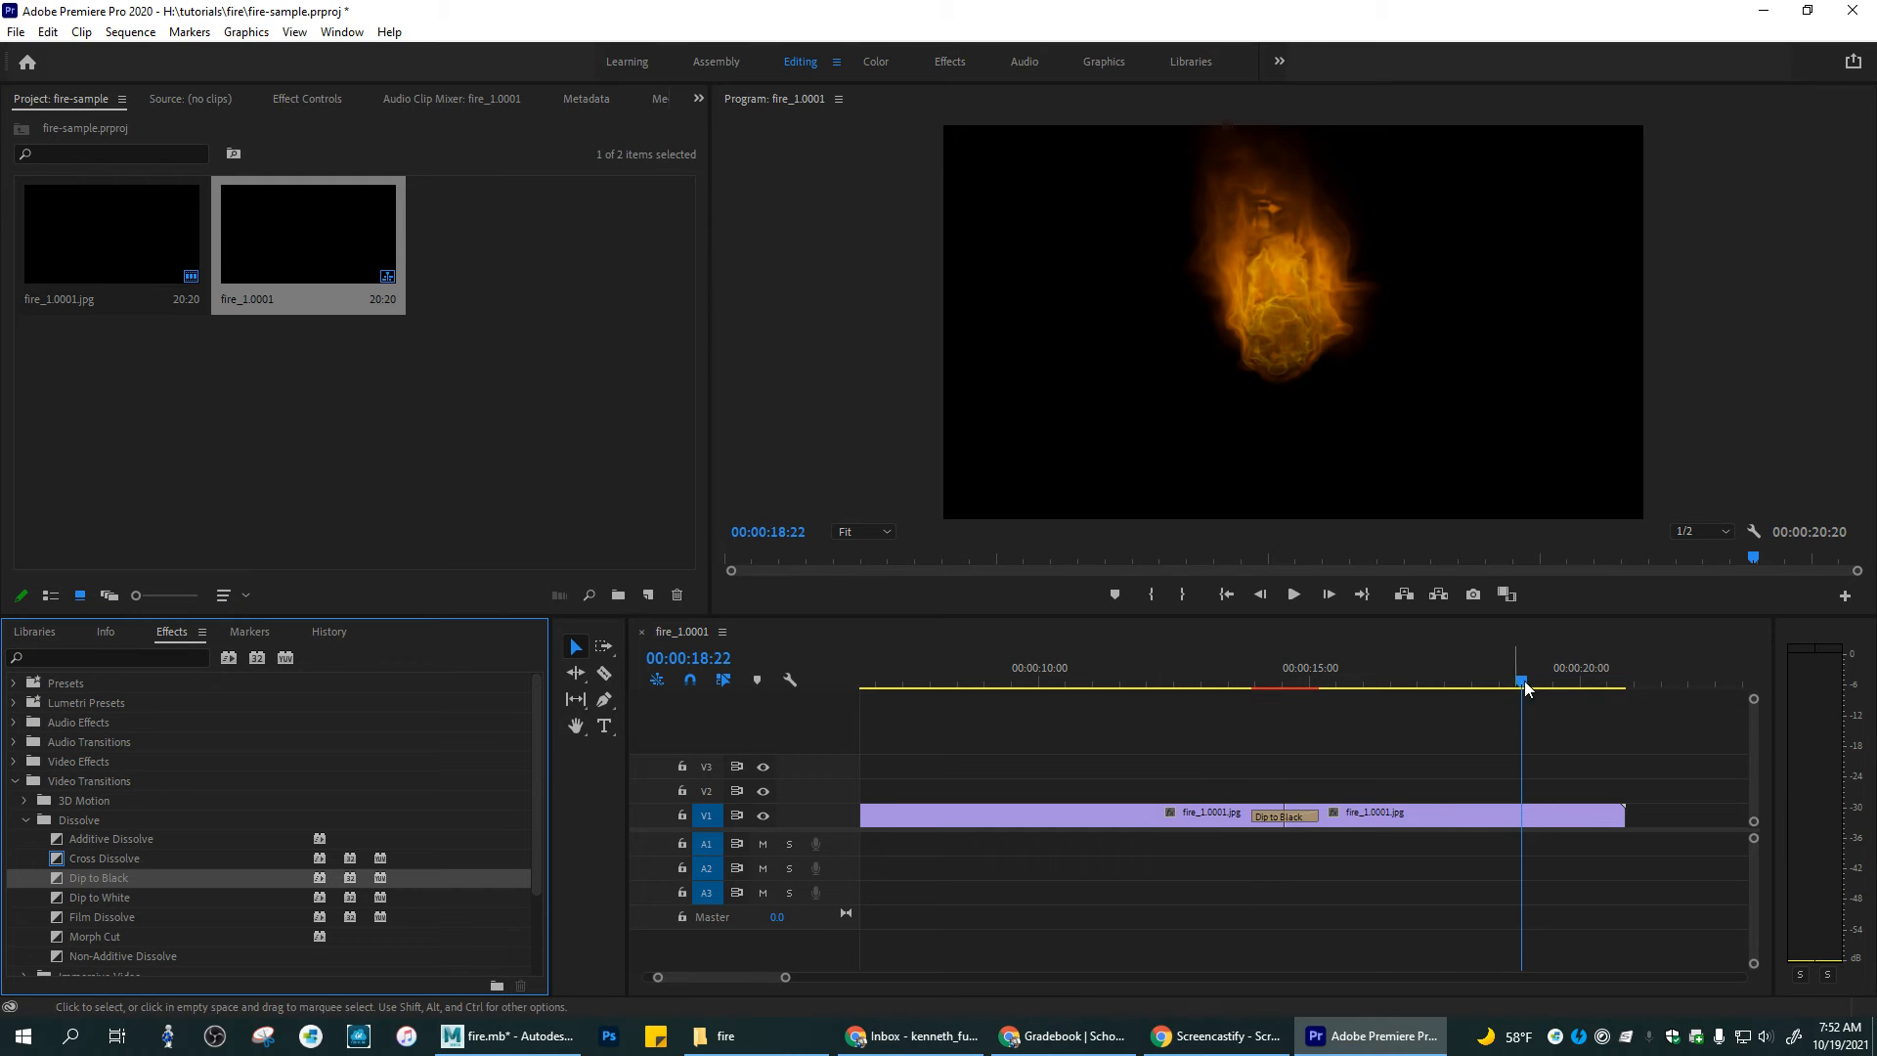
Step: Play the sequence through the Dip to Black transition, starting from 00:00:13:18
{"action": "left_click_drag", "start_coordinate": [1522, 690], "coordinate": [1242, 753]}
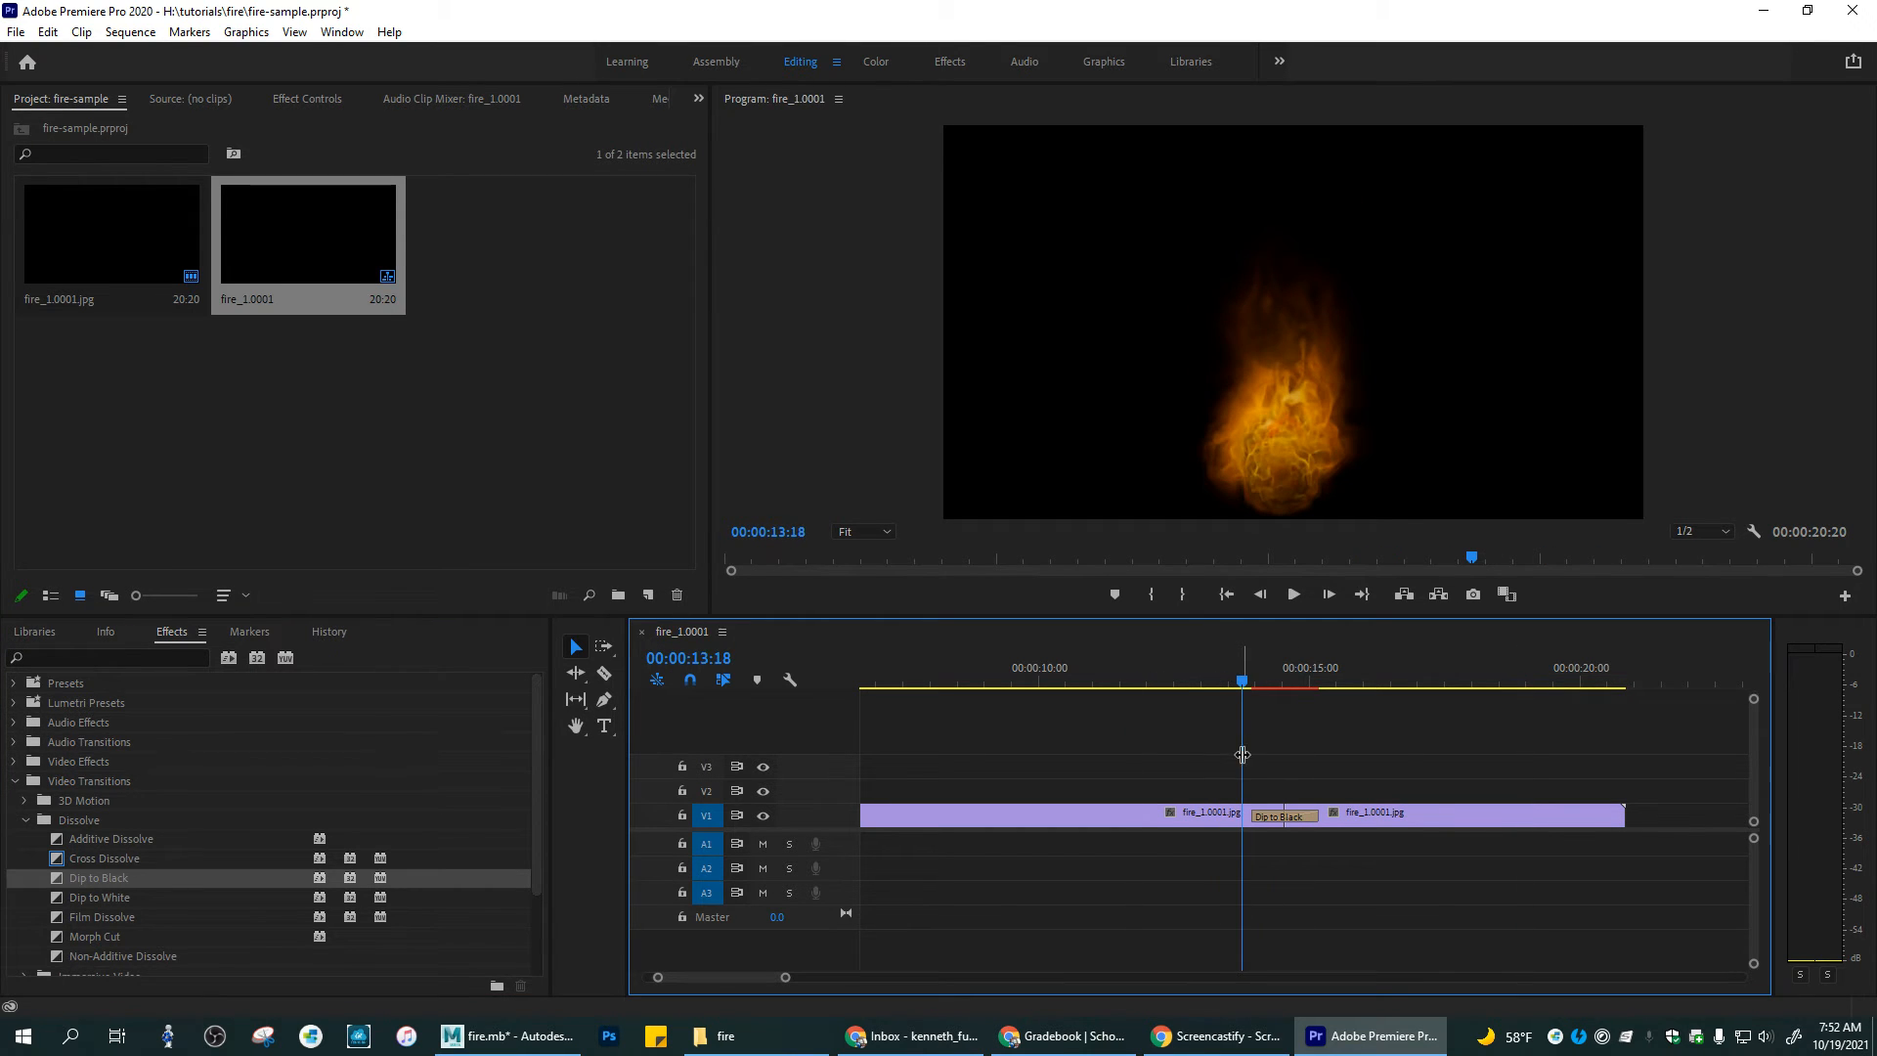
{"action": "key", "text": "alt+space"}
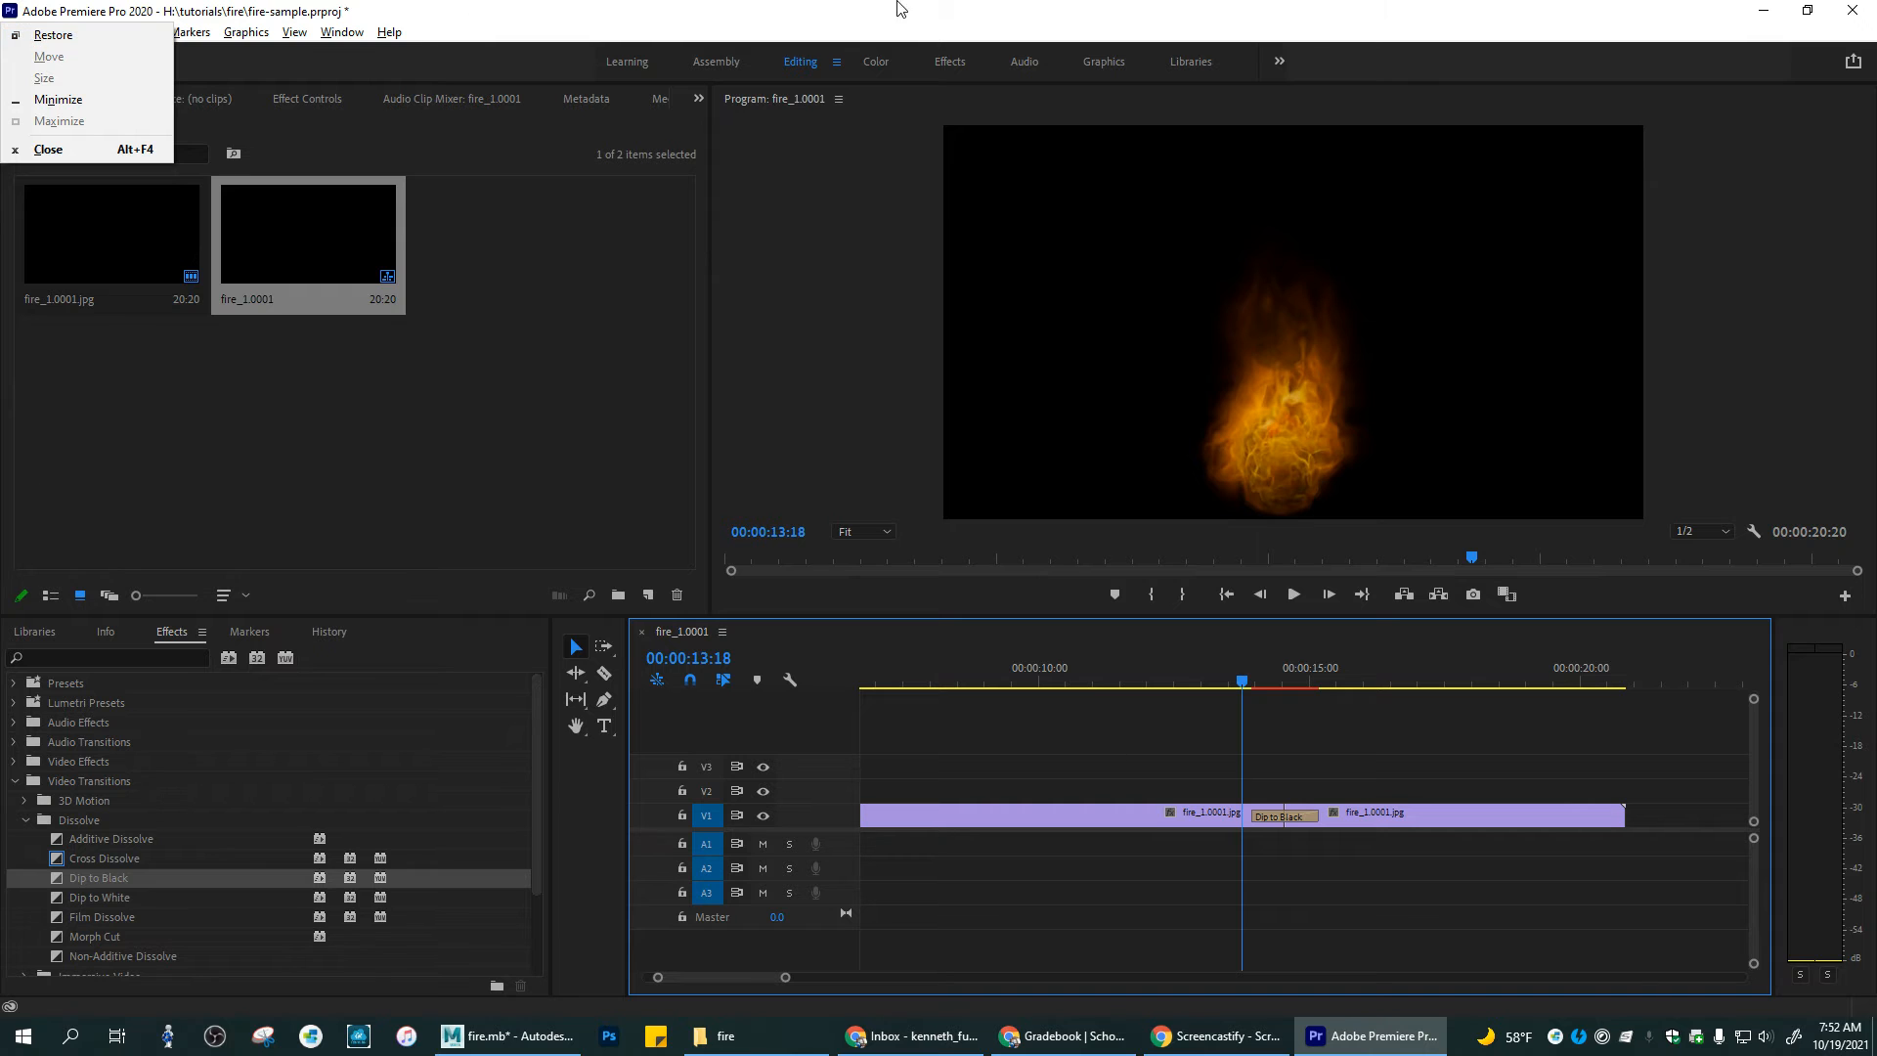
{"action": "key", "text": "Escape"}
{"action": "key", "text": "space"}
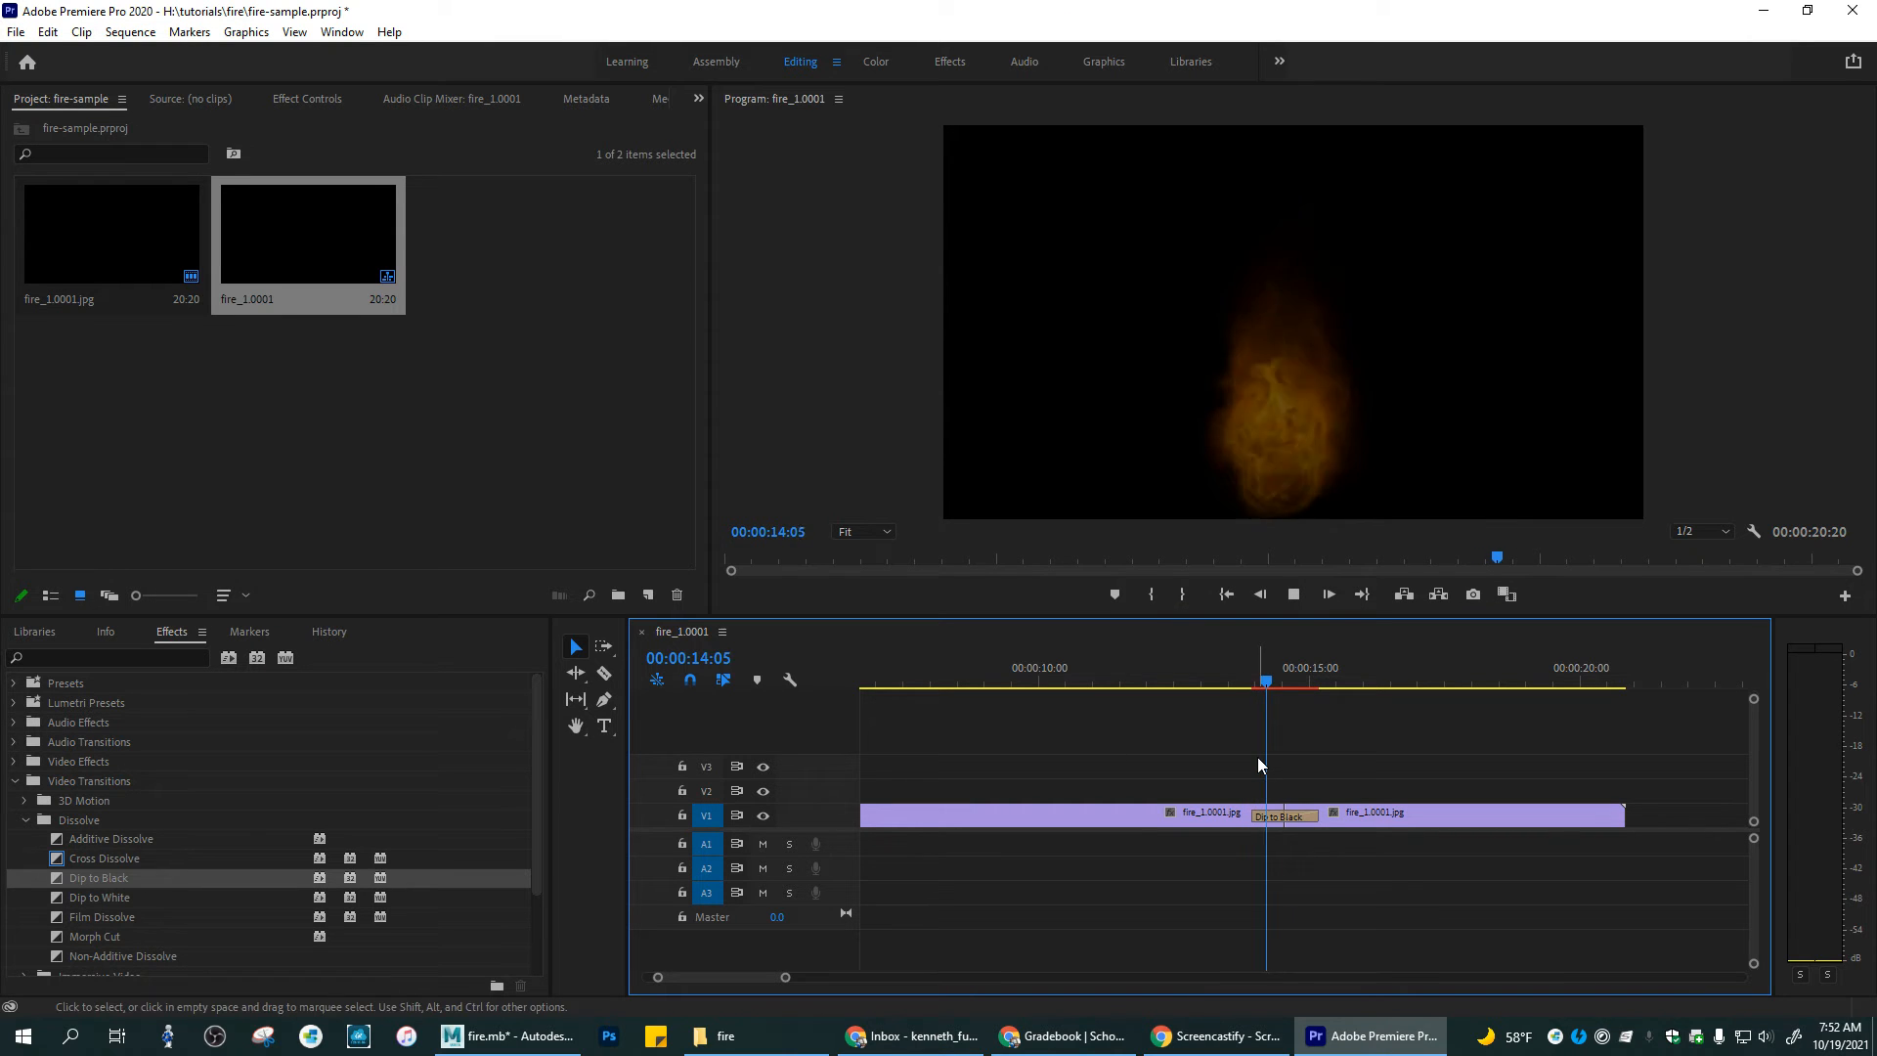
{"action": "key", "text": "space"}
Step: Lengthen the Dip to Black transition on both sides of the cut, checking it in playback
{"action": "left_click_drag", "start_coordinate": [1318, 812], "coordinate": [1338, 810]}
{"action": "left_click_drag", "start_coordinate": [1391, 677], "coordinate": [1201, 697]}
{"action": "key", "text": "space"}
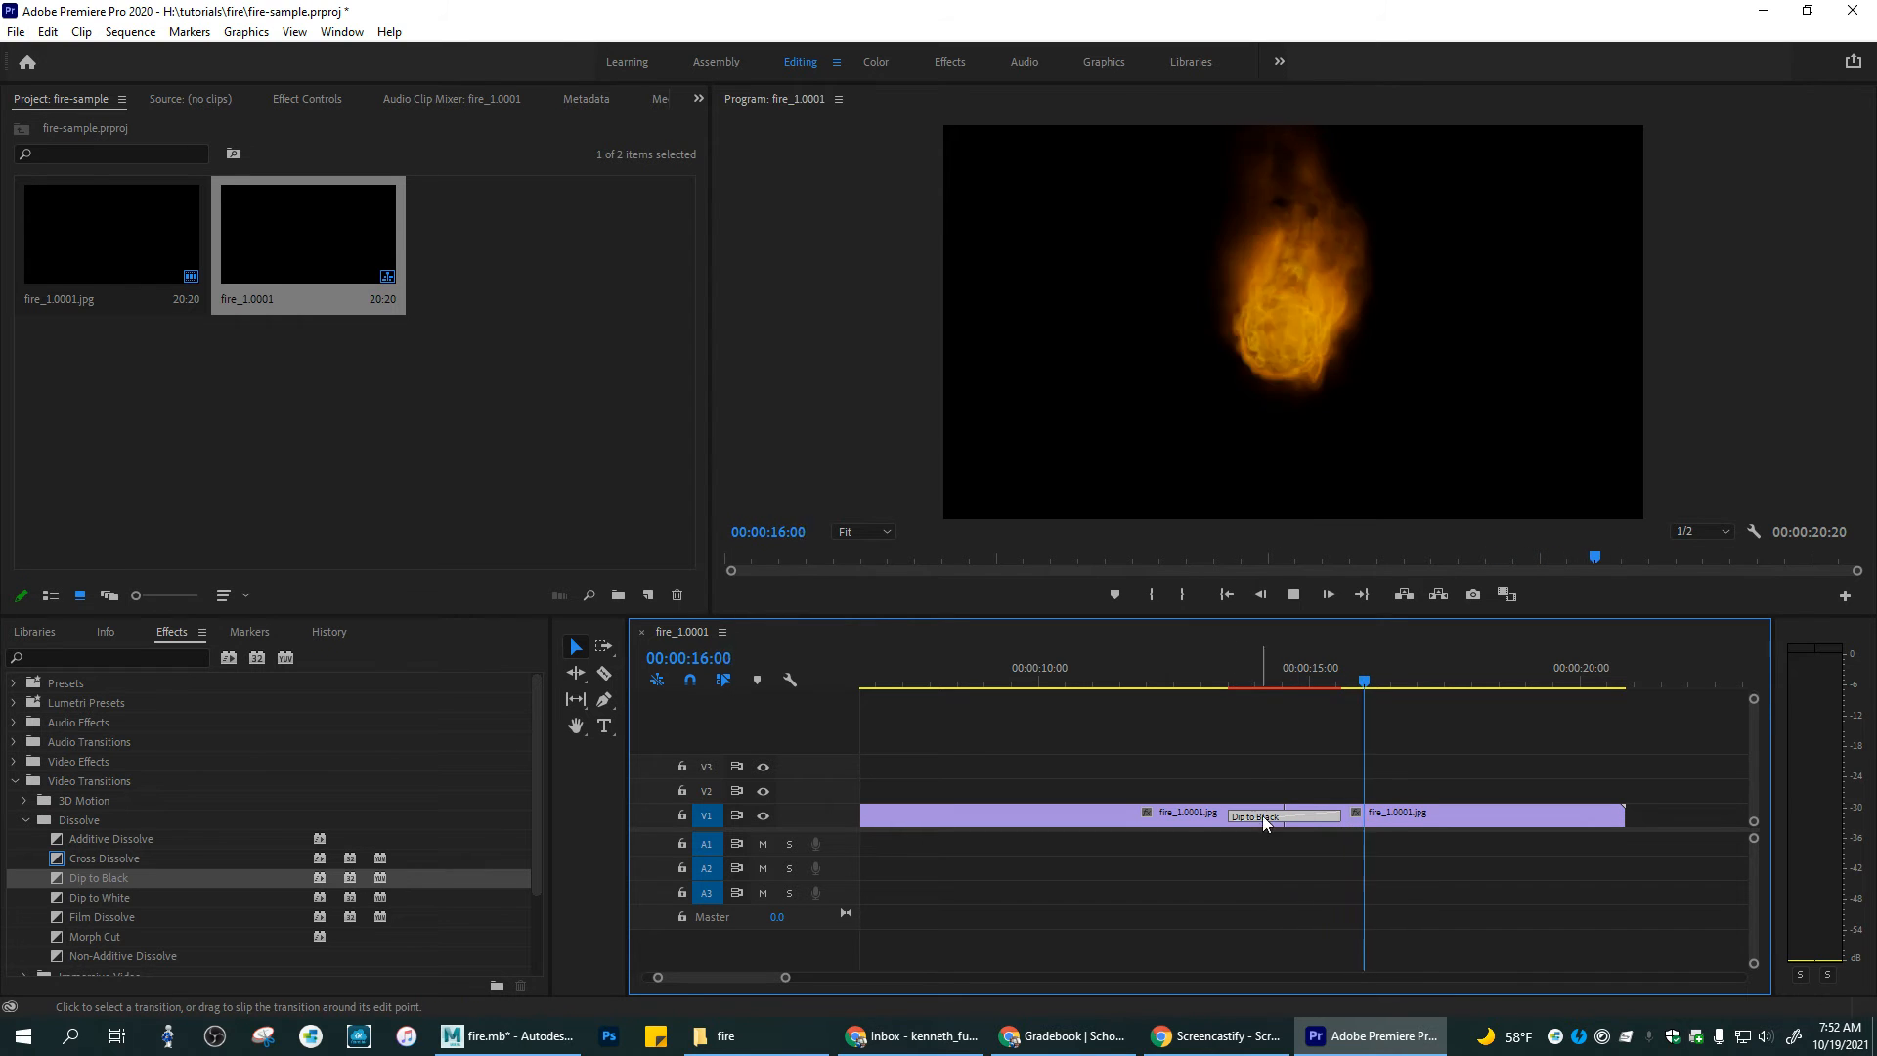
{"action": "key", "text": "space"}
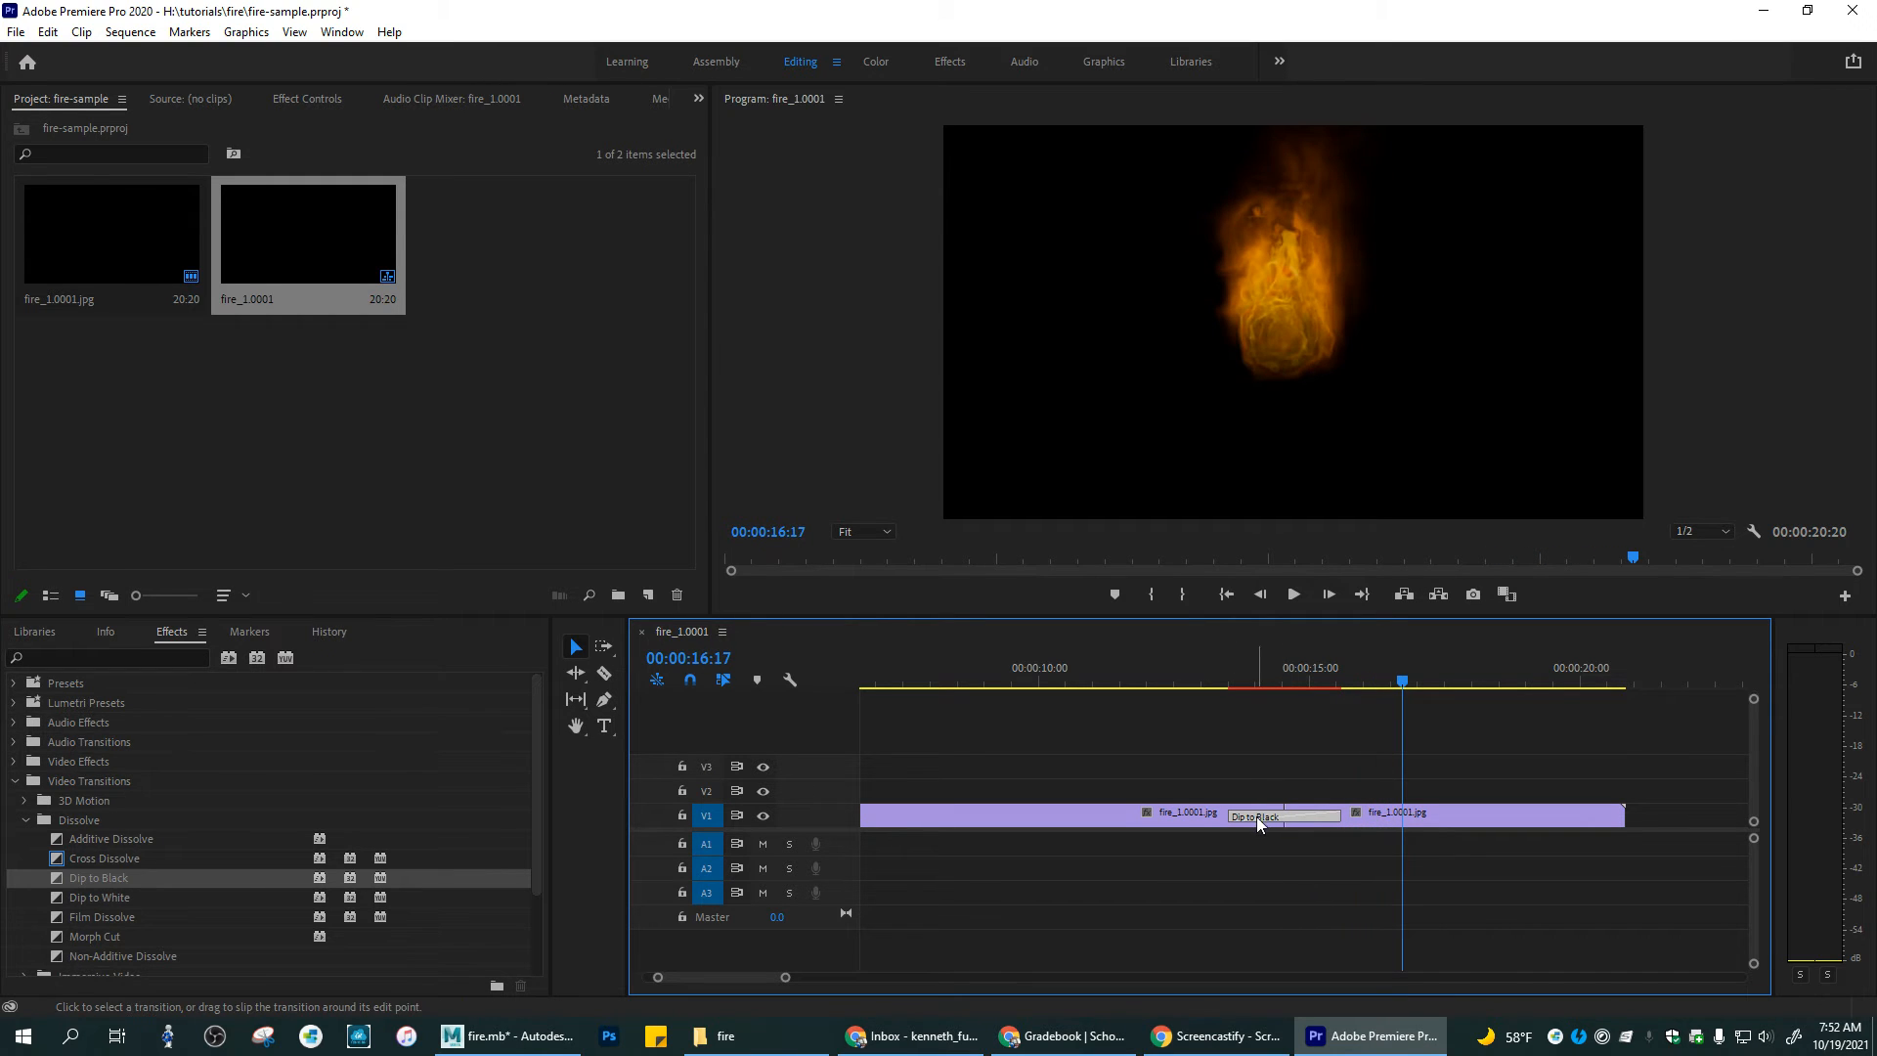
{"action": "left_click_drag", "start_coordinate": [1233, 815], "coordinate": [1216, 816]}
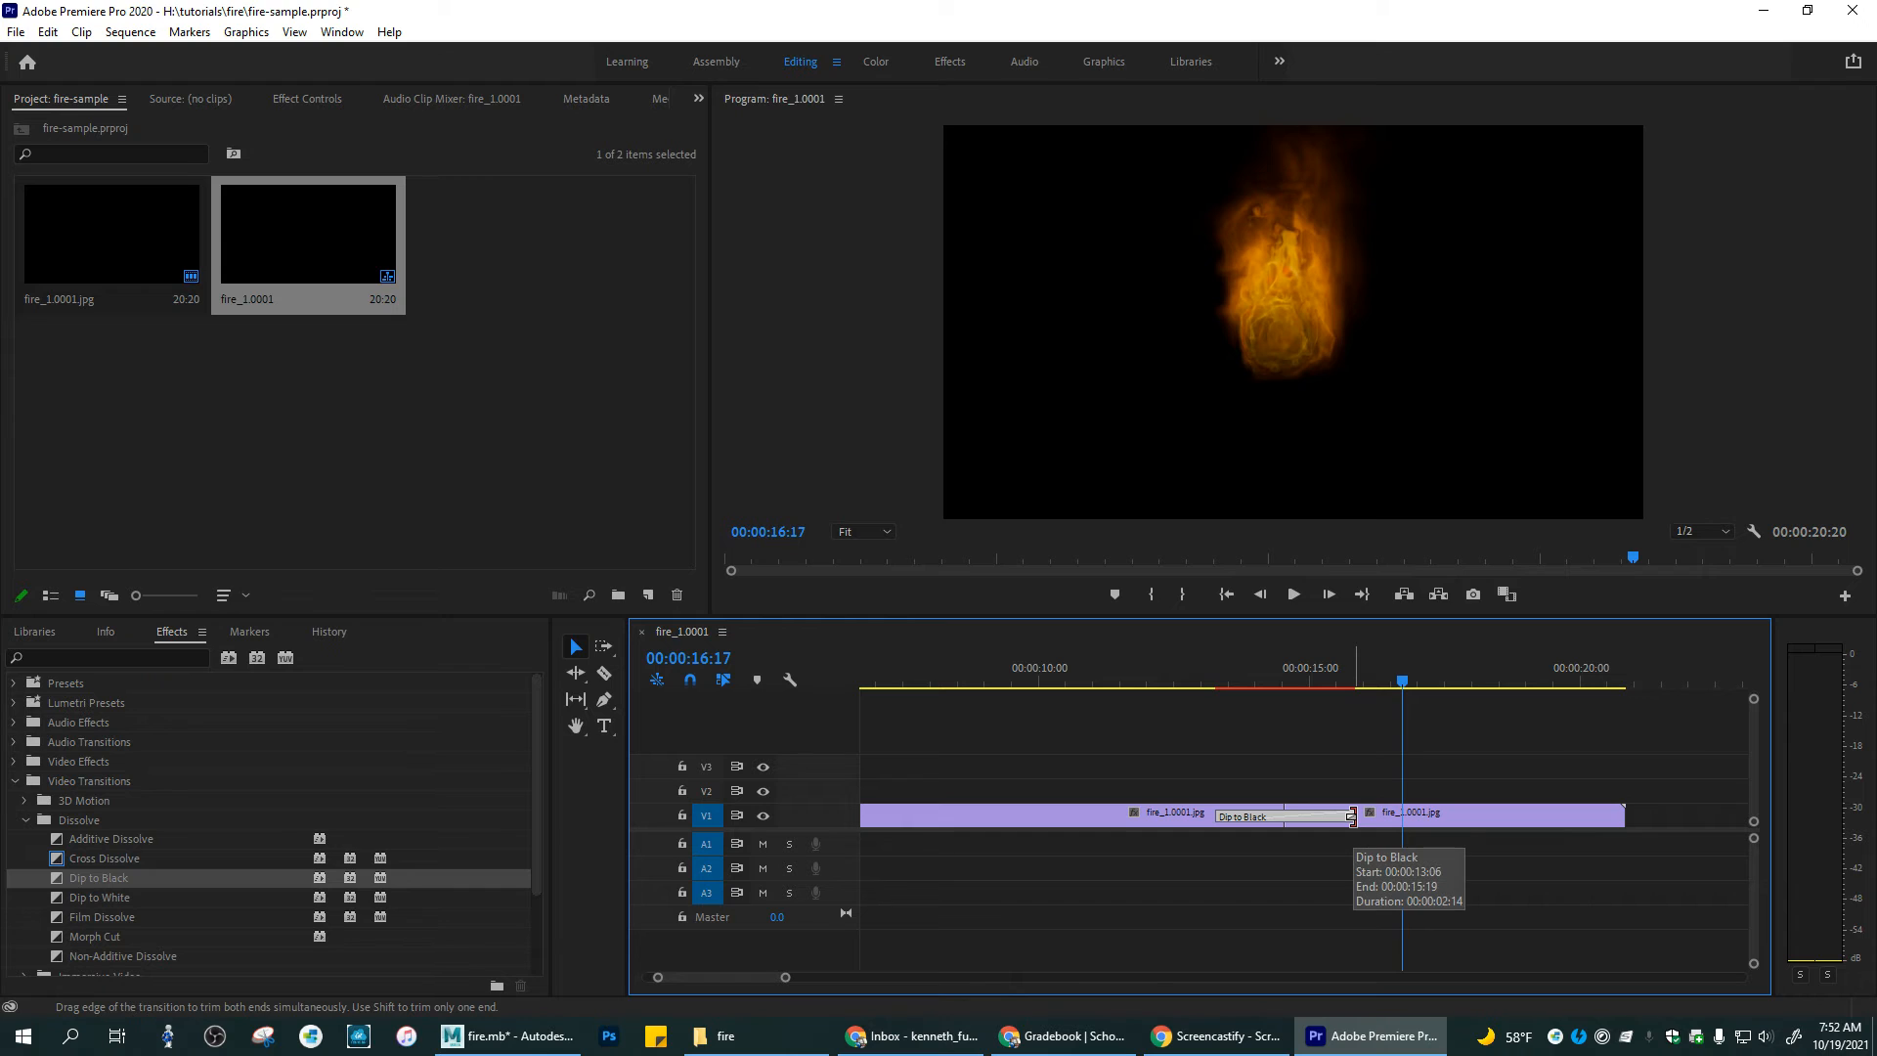
{"action": "mouse_move", "coordinate": [1352, 817]}
{"action": "left_mouse_down"}
{"action": "mouse_move", "coordinate": [1332, 816]}
{"action": "mouse_move", "coordinate": [1350, 817]}
{"action": "left_mouse_up"}
Step: Move the second fire segment earlier on V1 to overlap the end of the first, giving a sequence duration of 00:00:19:09
{"action": "left_click", "coordinate": [1543, 823]}
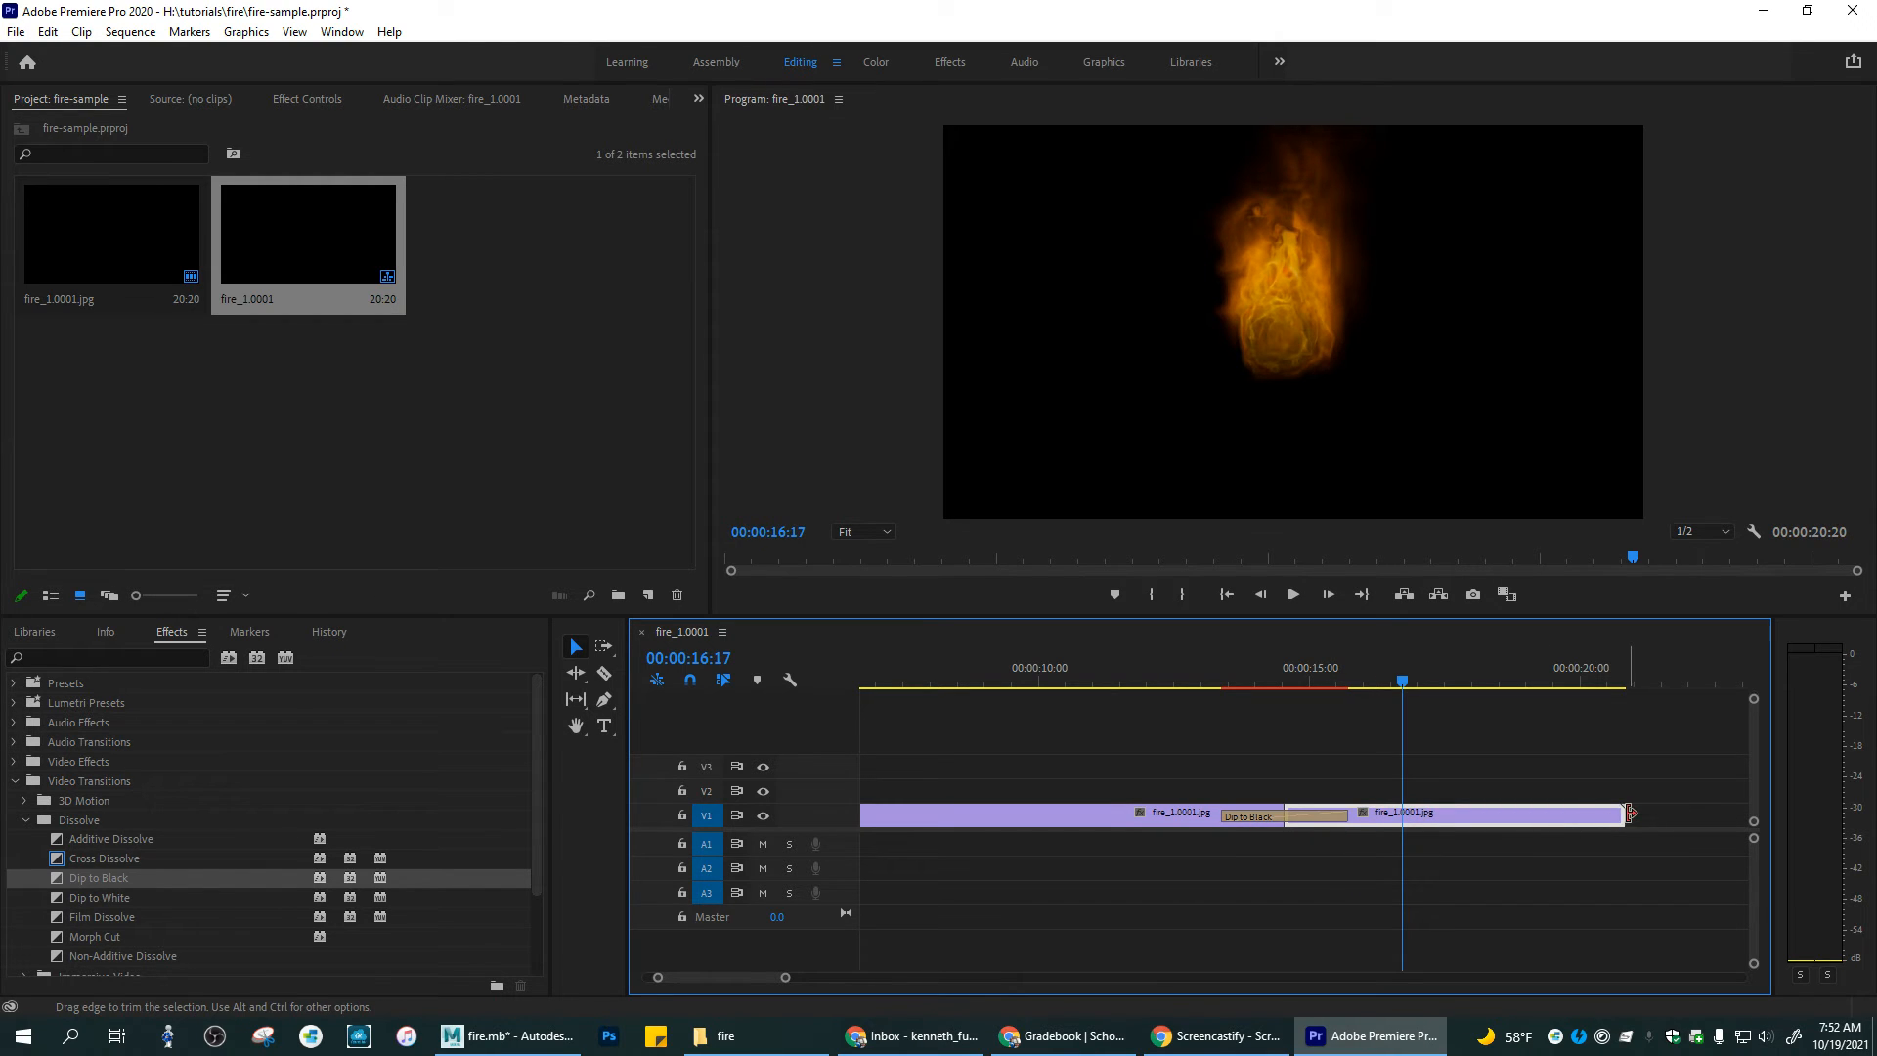
{"action": "mouse_move", "coordinate": [1620, 816]}
{"action": "left_mouse_down"}
{"action": "mouse_move", "coordinate": [1457, 820]}
{"action": "mouse_move", "coordinate": [1627, 820]}
{"action": "left_mouse_up"}
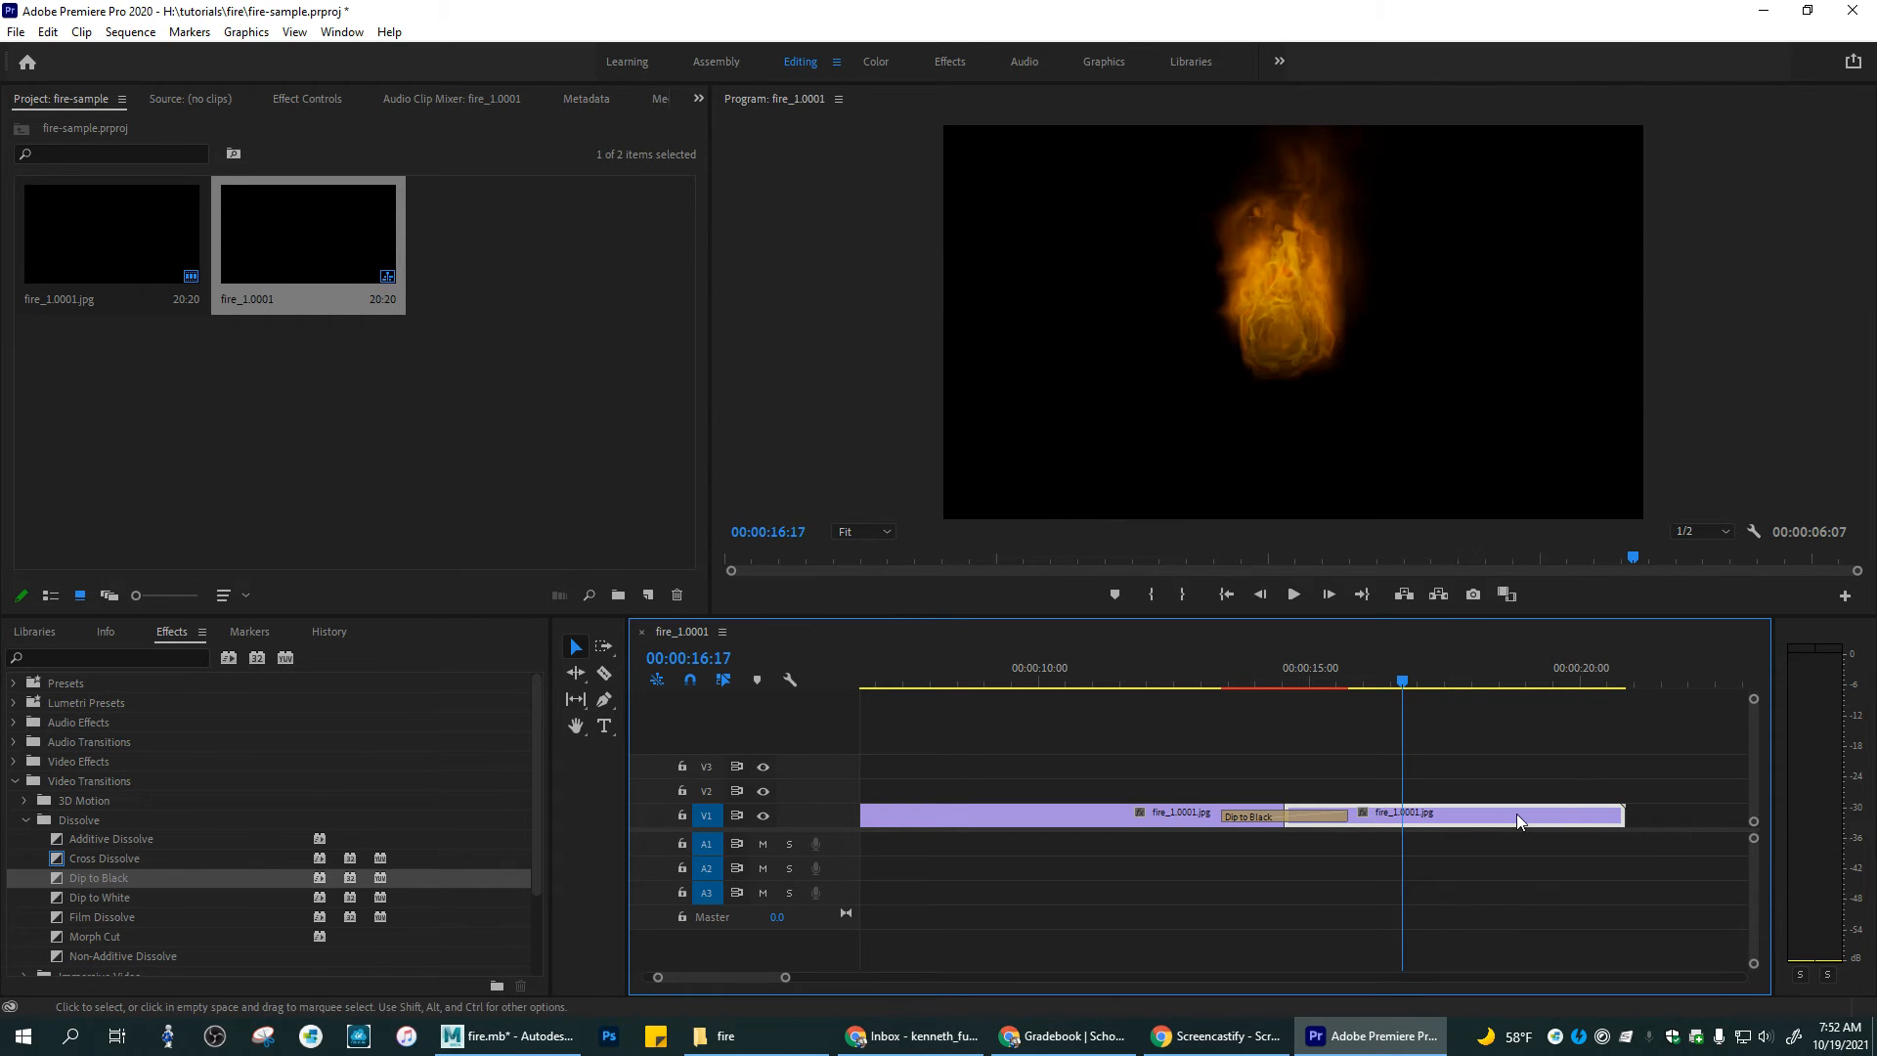
{"action": "left_click_drag", "start_coordinate": [1469, 811], "coordinate": [1396, 819]}
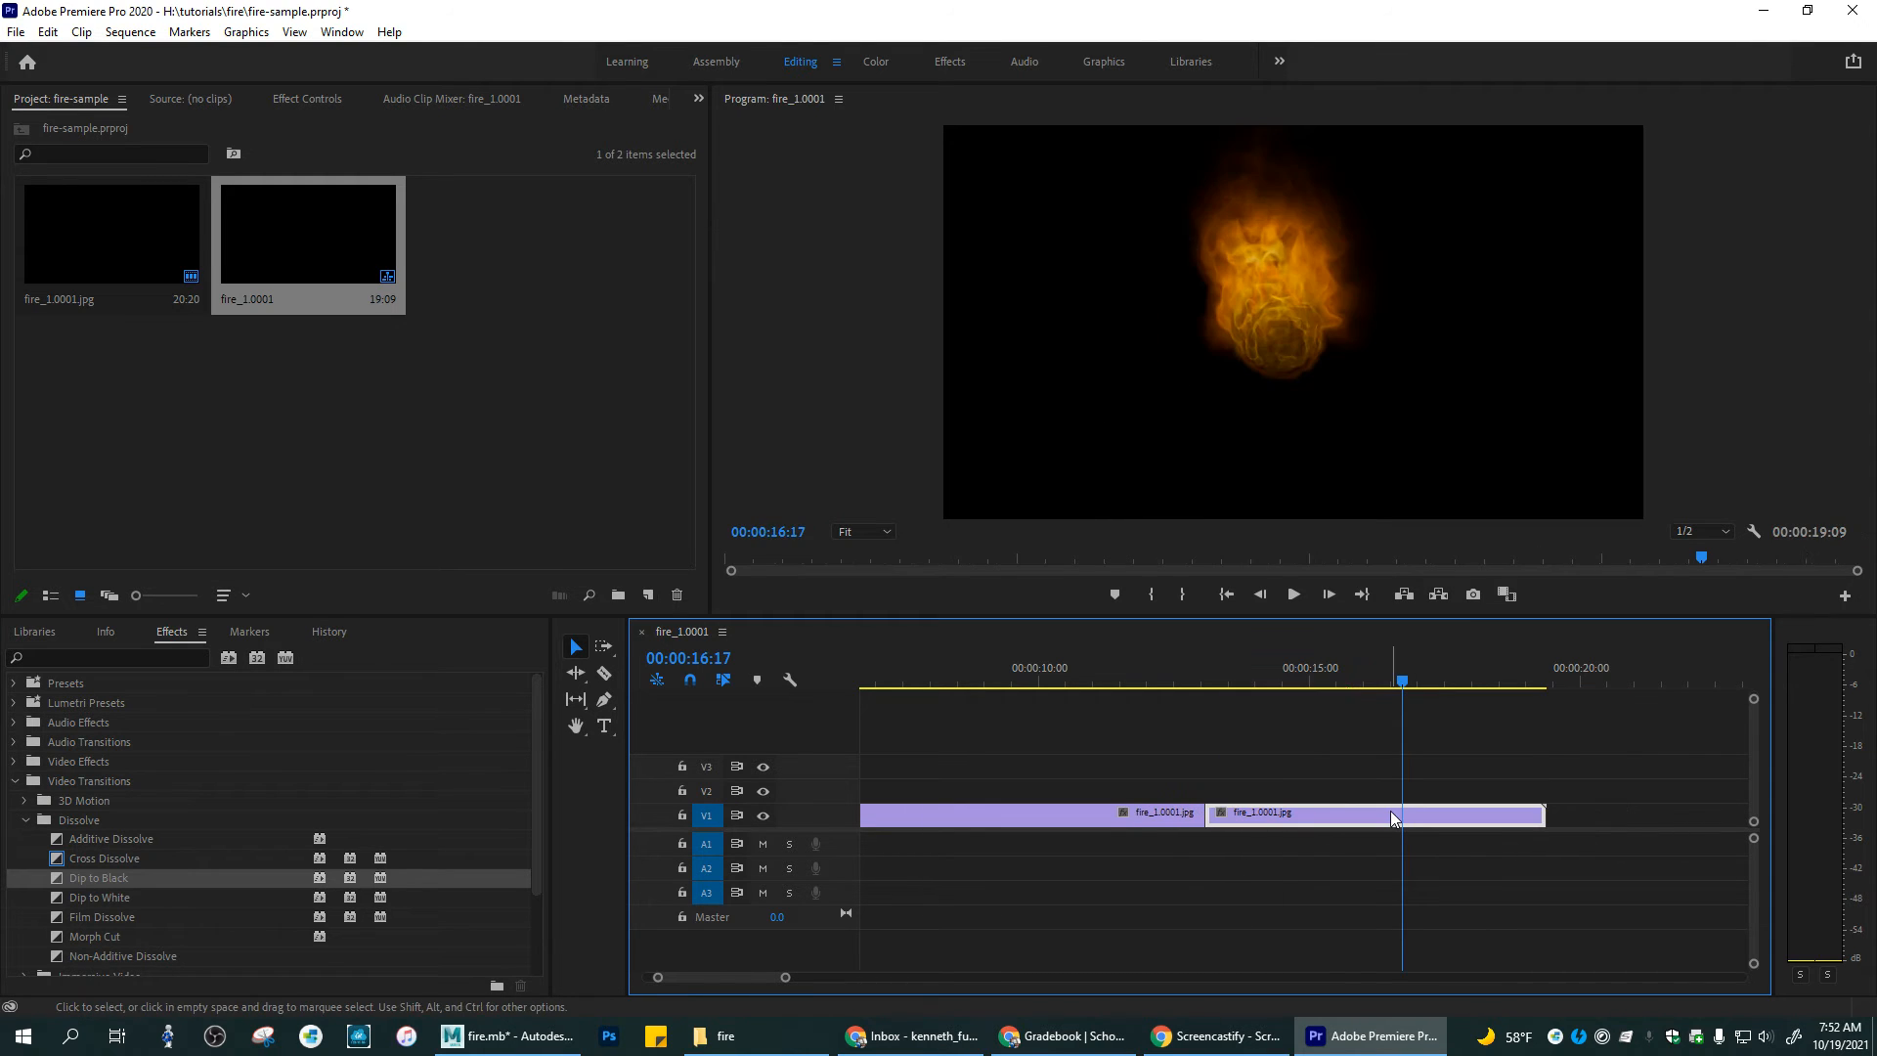
Step: Move the second fire segment later on V1 for a sequence duration of 00:00:22:16, and extend the first segment's end to meet it
{"action": "left_click", "coordinate": [1185, 816]}
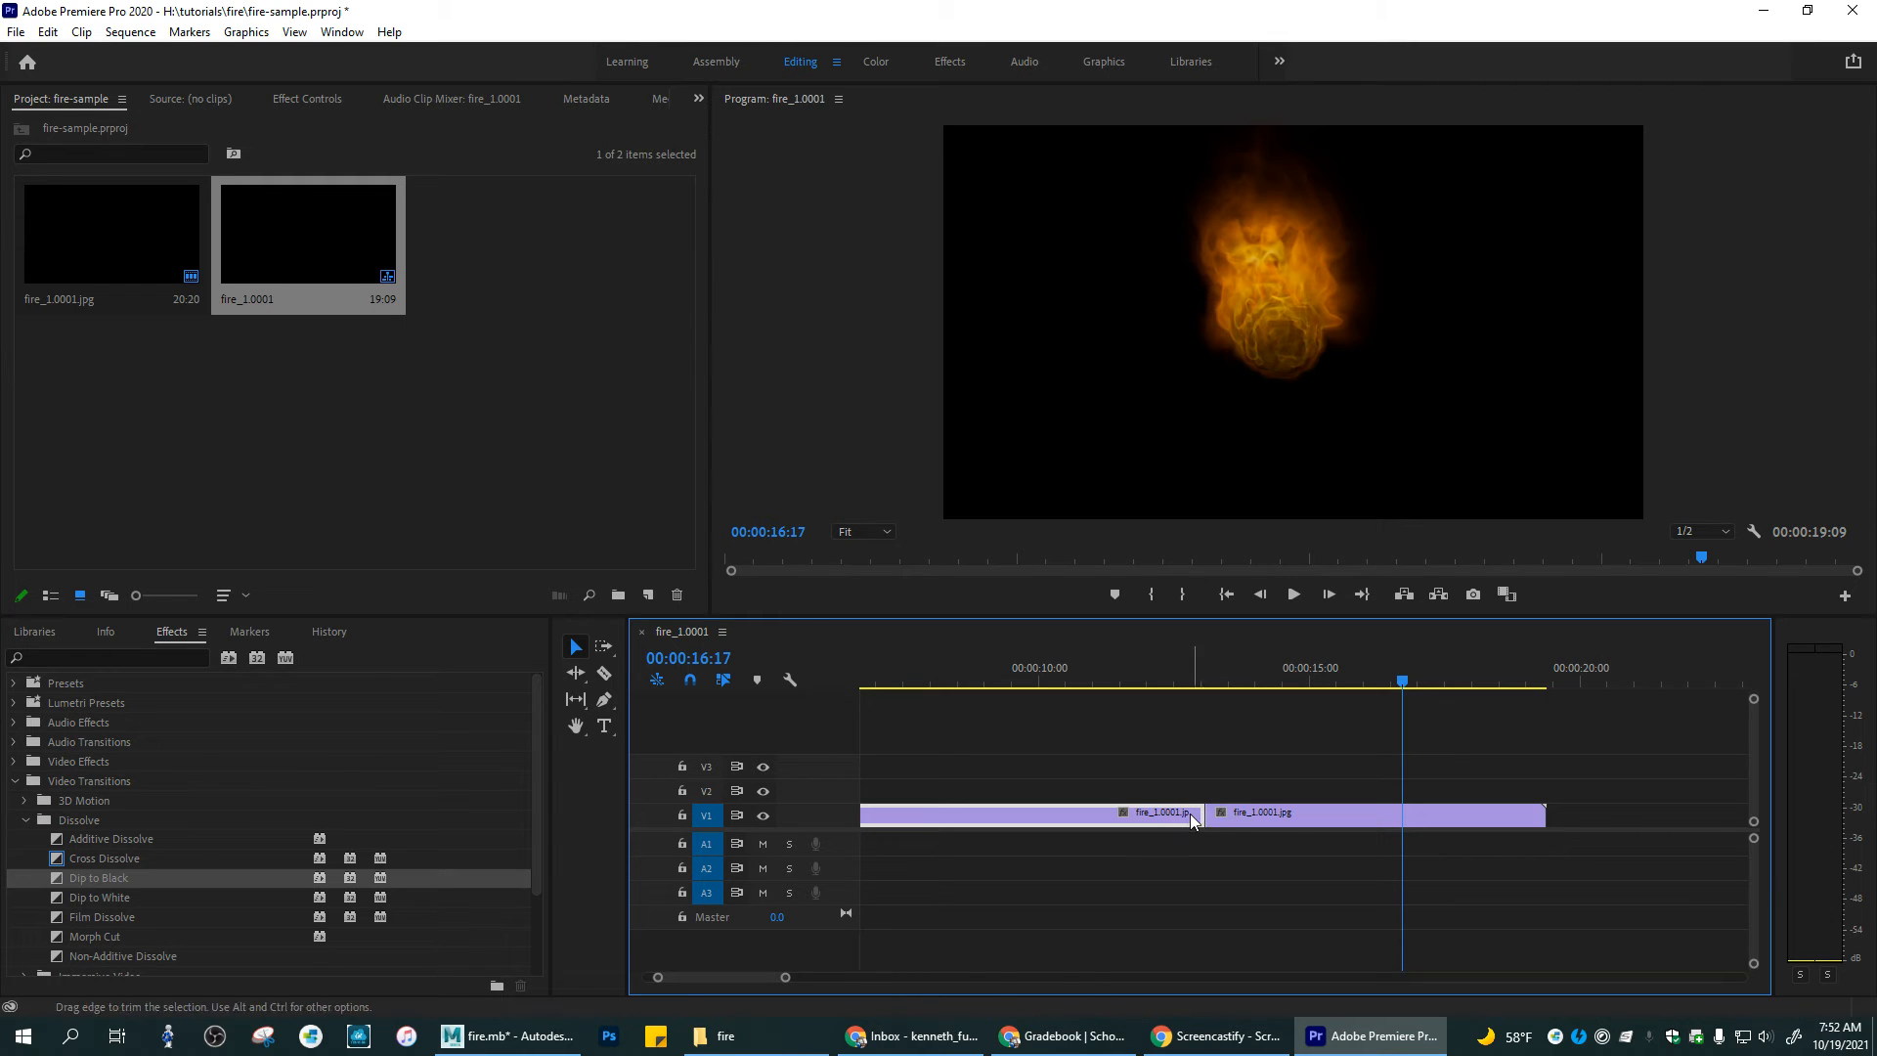
{"action": "left_click_drag", "start_coordinate": [1305, 811], "coordinate": [1501, 815]}
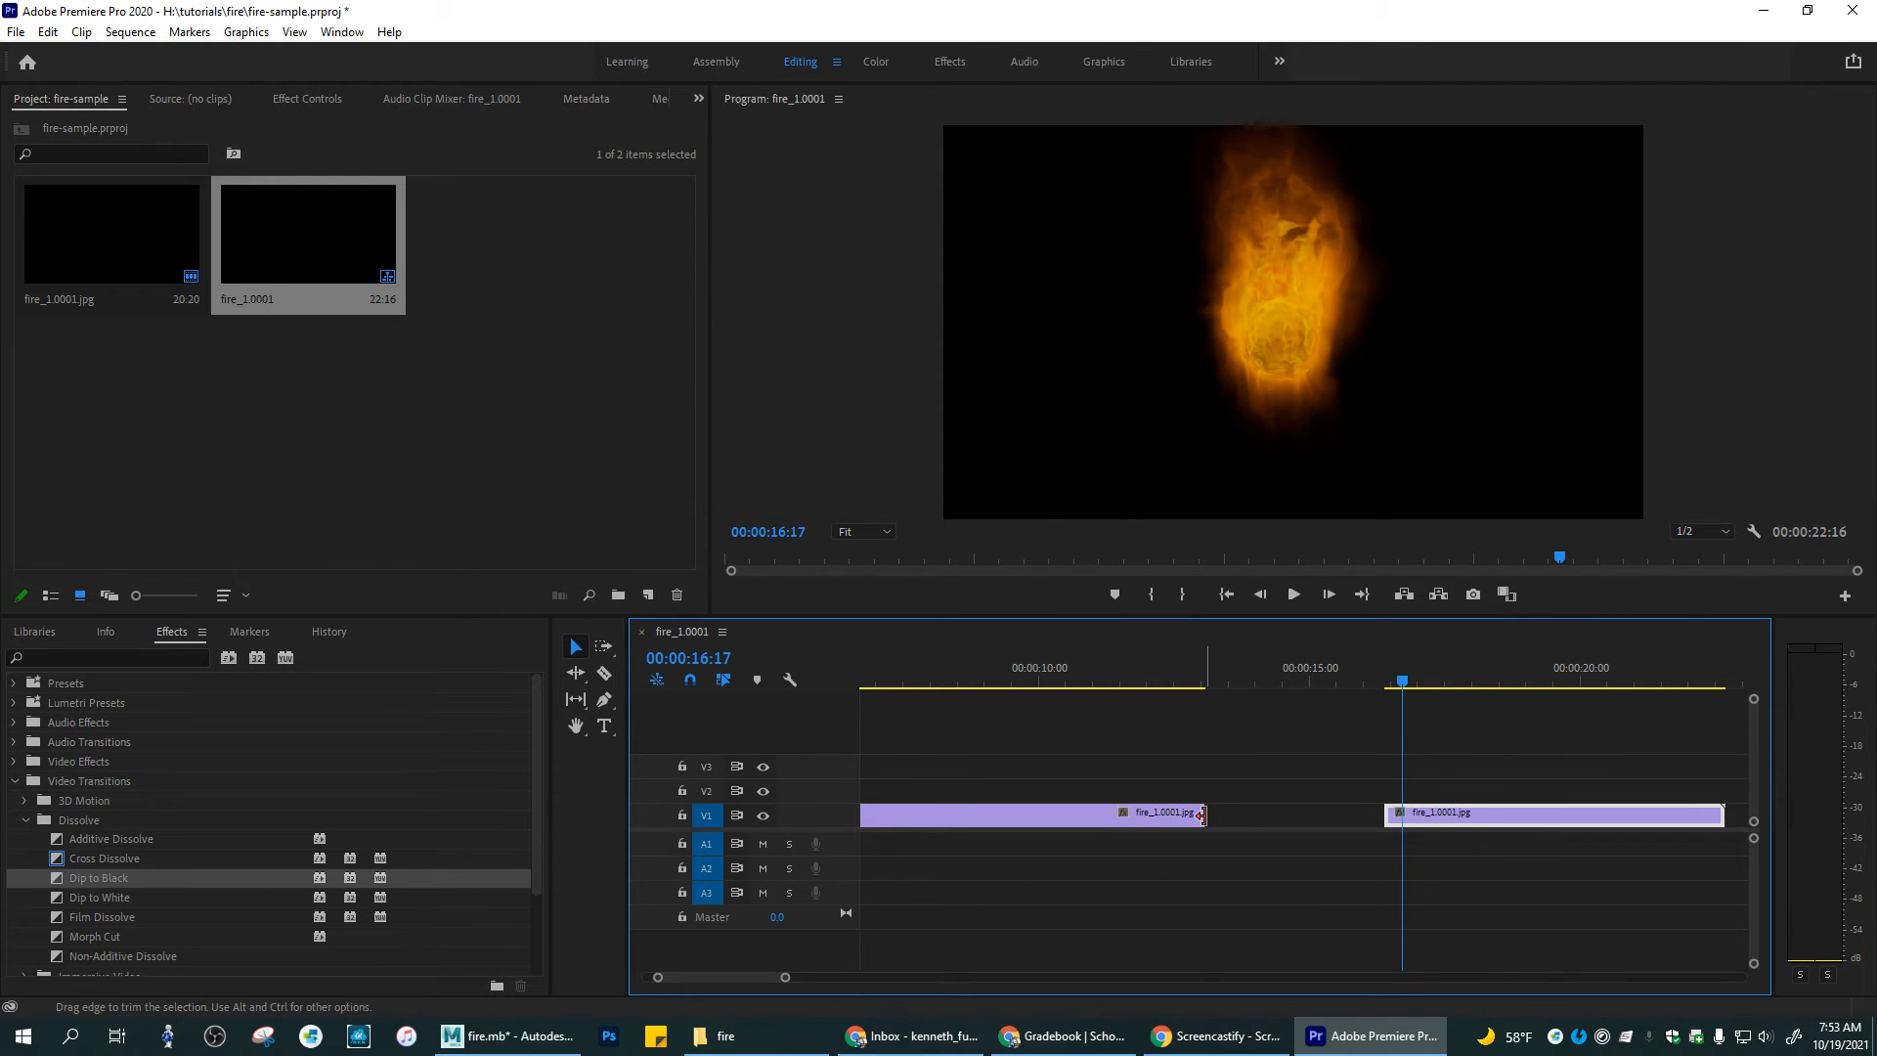
{"action": "mouse_move", "coordinate": [1203, 815]}
{"action": "left_mouse_down"}
{"action": "mouse_move", "coordinate": [1226, 814]}
{"action": "mouse_move", "coordinate": [1205, 814]}
{"action": "left_mouse_up"}
{"action": "left_click_drag", "start_coordinate": [1202, 815], "coordinate": [1224, 815]}
Step: Move the second fire segment further along V1 for a sequence duration of 00:00:25:13, leaving a gap after the first segment
{"action": "left_click_drag", "start_coordinate": [1275, 815], "coordinate": [1616, 816]}
{"action": "mouse_move", "coordinate": [1381, 815]}
{"action": "left_mouse_down"}
{"action": "mouse_move", "coordinate": [1513, 816]}
{"action": "mouse_move", "coordinate": [1382, 820]}
{"action": "left_mouse_up"}
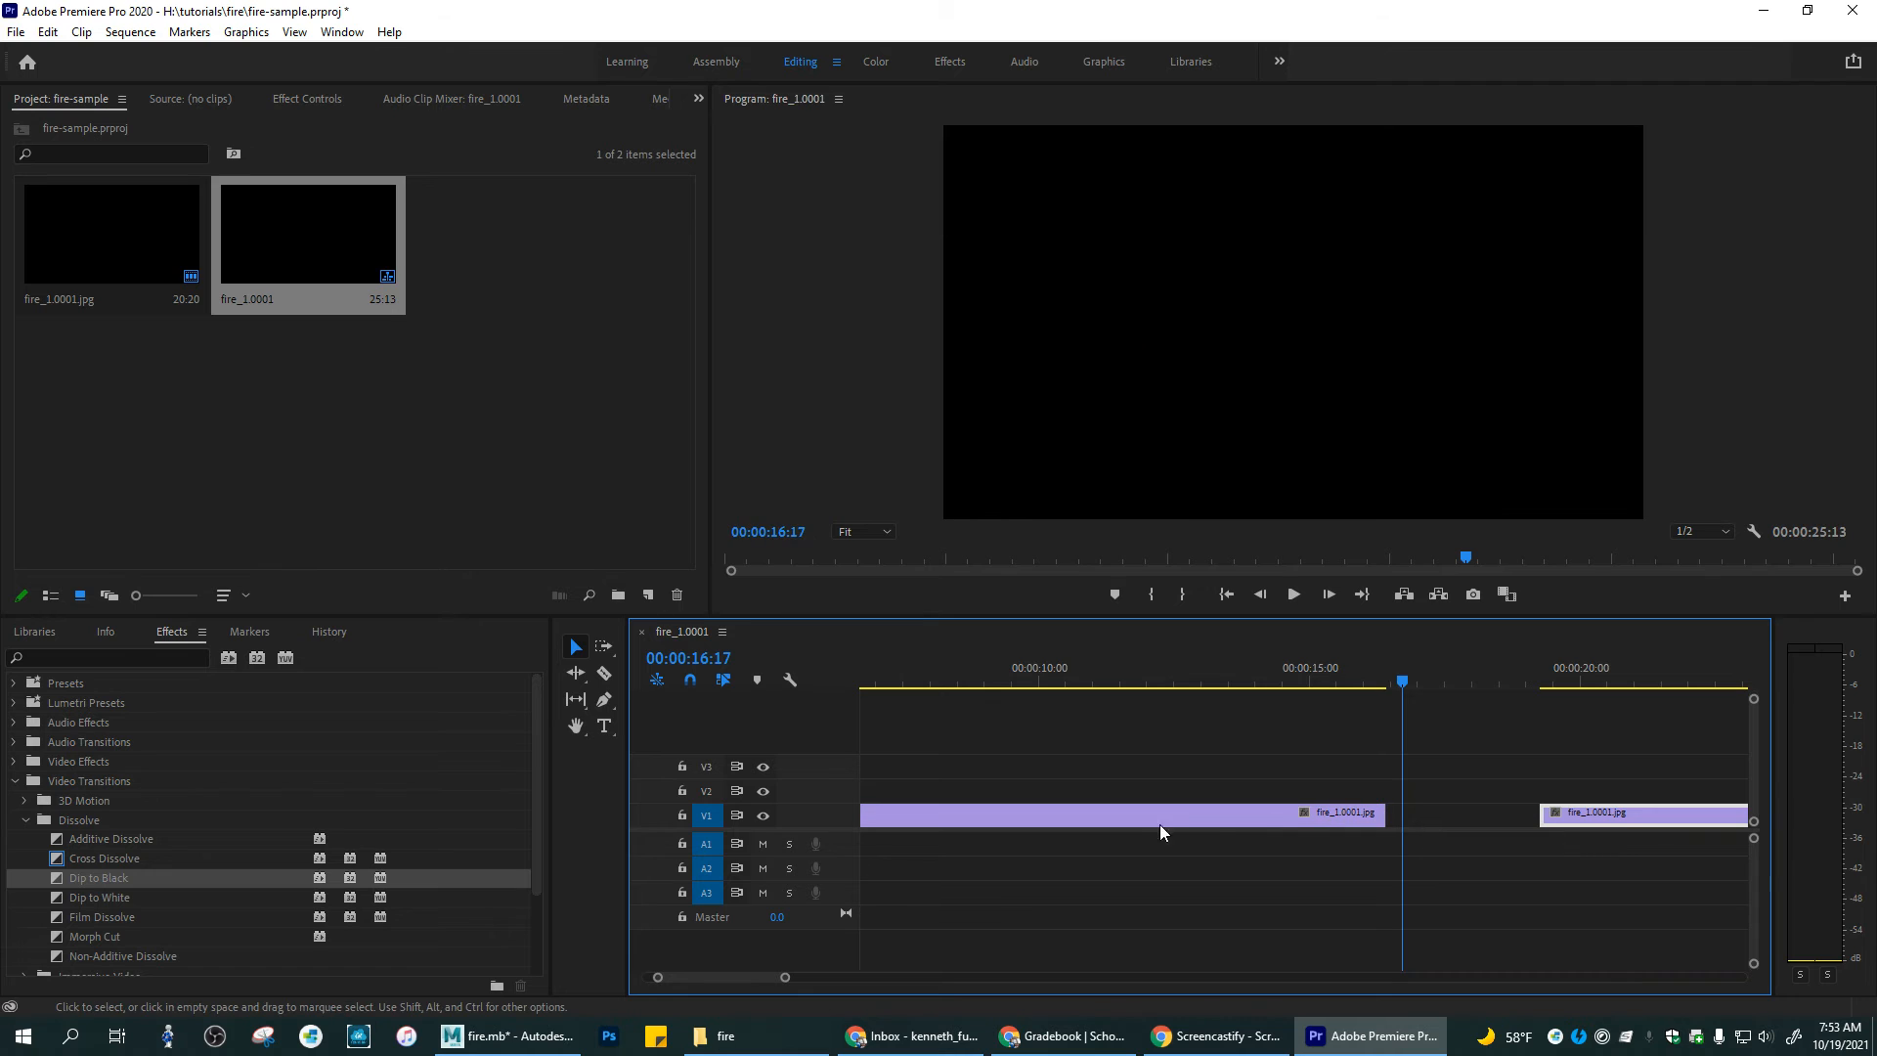
{"action": "left_click_drag", "start_coordinate": [761, 975], "coordinate": [723, 977]}
{"action": "mouse_move", "coordinate": [1623, 813]}
{"action": "left_mouse_down"}
{"action": "mouse_move", "coordinate": [1414, 814]}
{"action": "mouse_move", "coordinate": [1623, 819]}
{"action": "left_mouse_up"}
Step: Play the extended first fire segment through the original flame jump, stopping at 00:00:14:22
{"action": "left_click_drag", "start_coordinate": [1404, 681], "coordinate": [1124, 690]}
{"action": "key", "text": "space"}
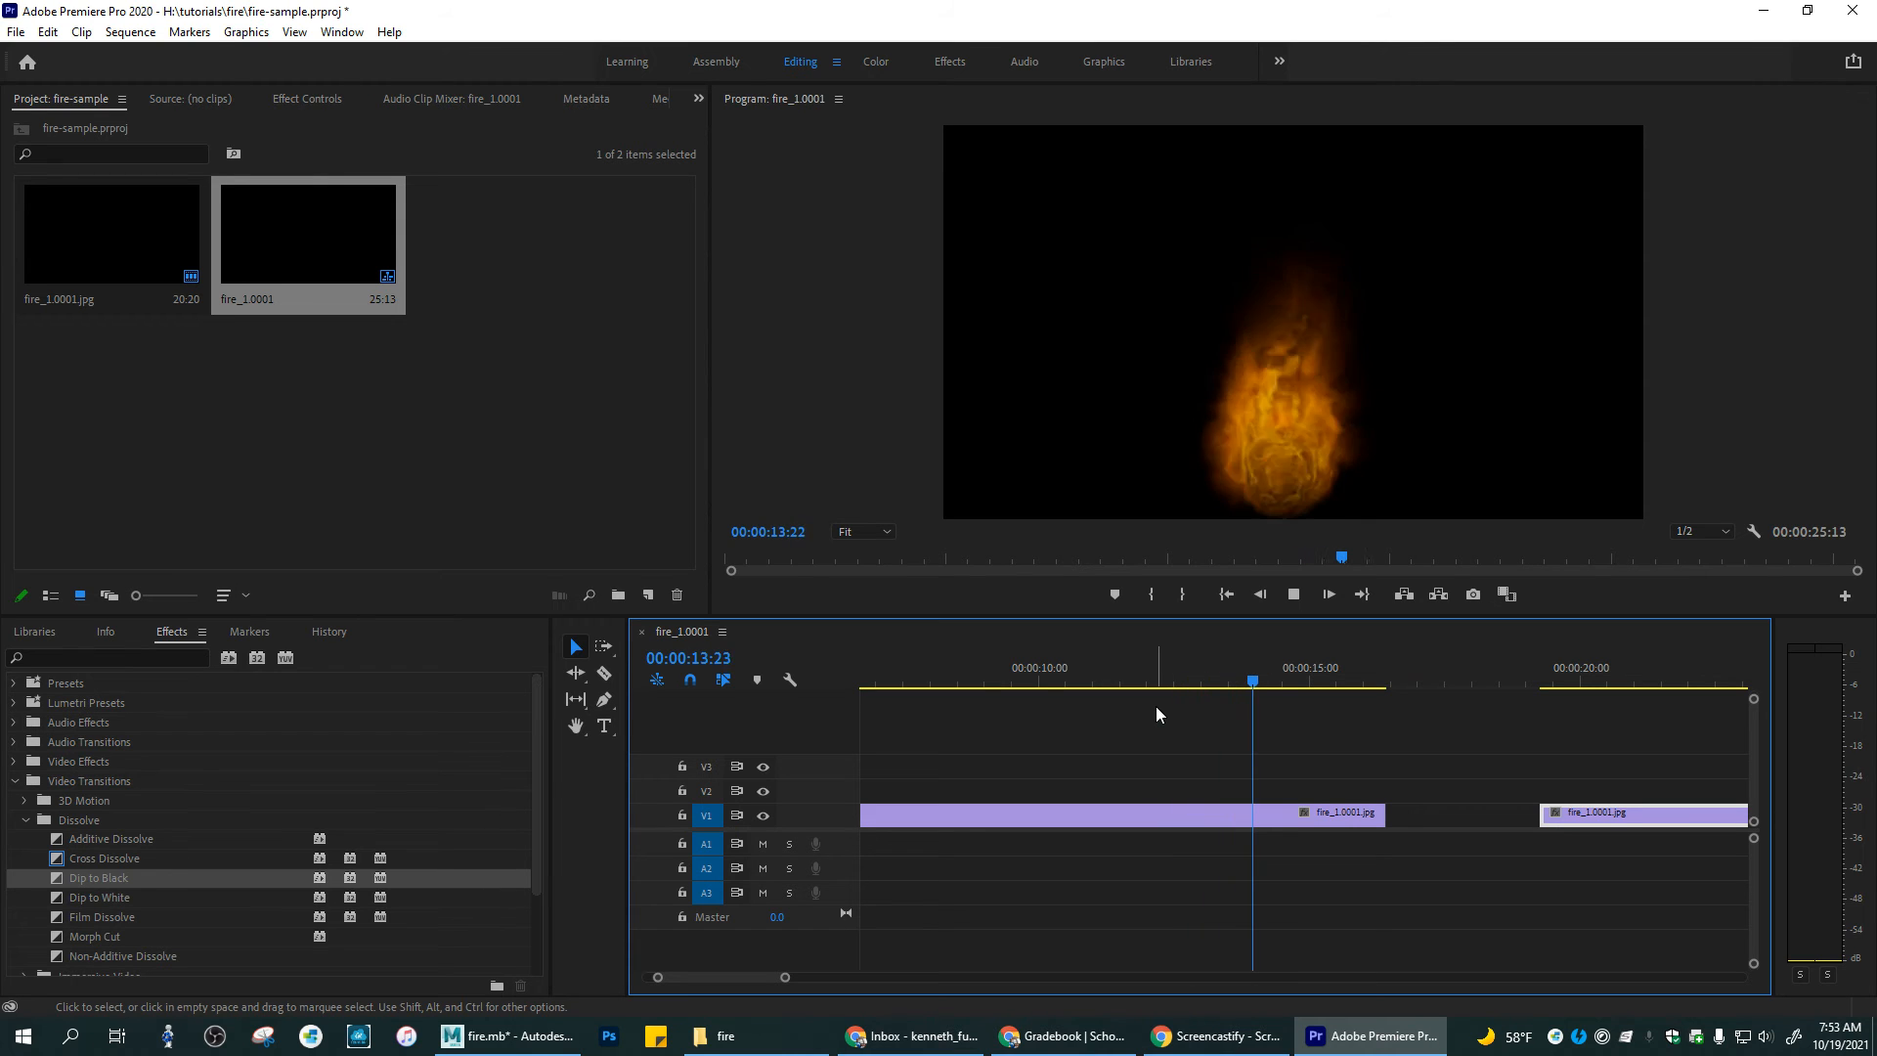
{"action": "key", "text": "space"}
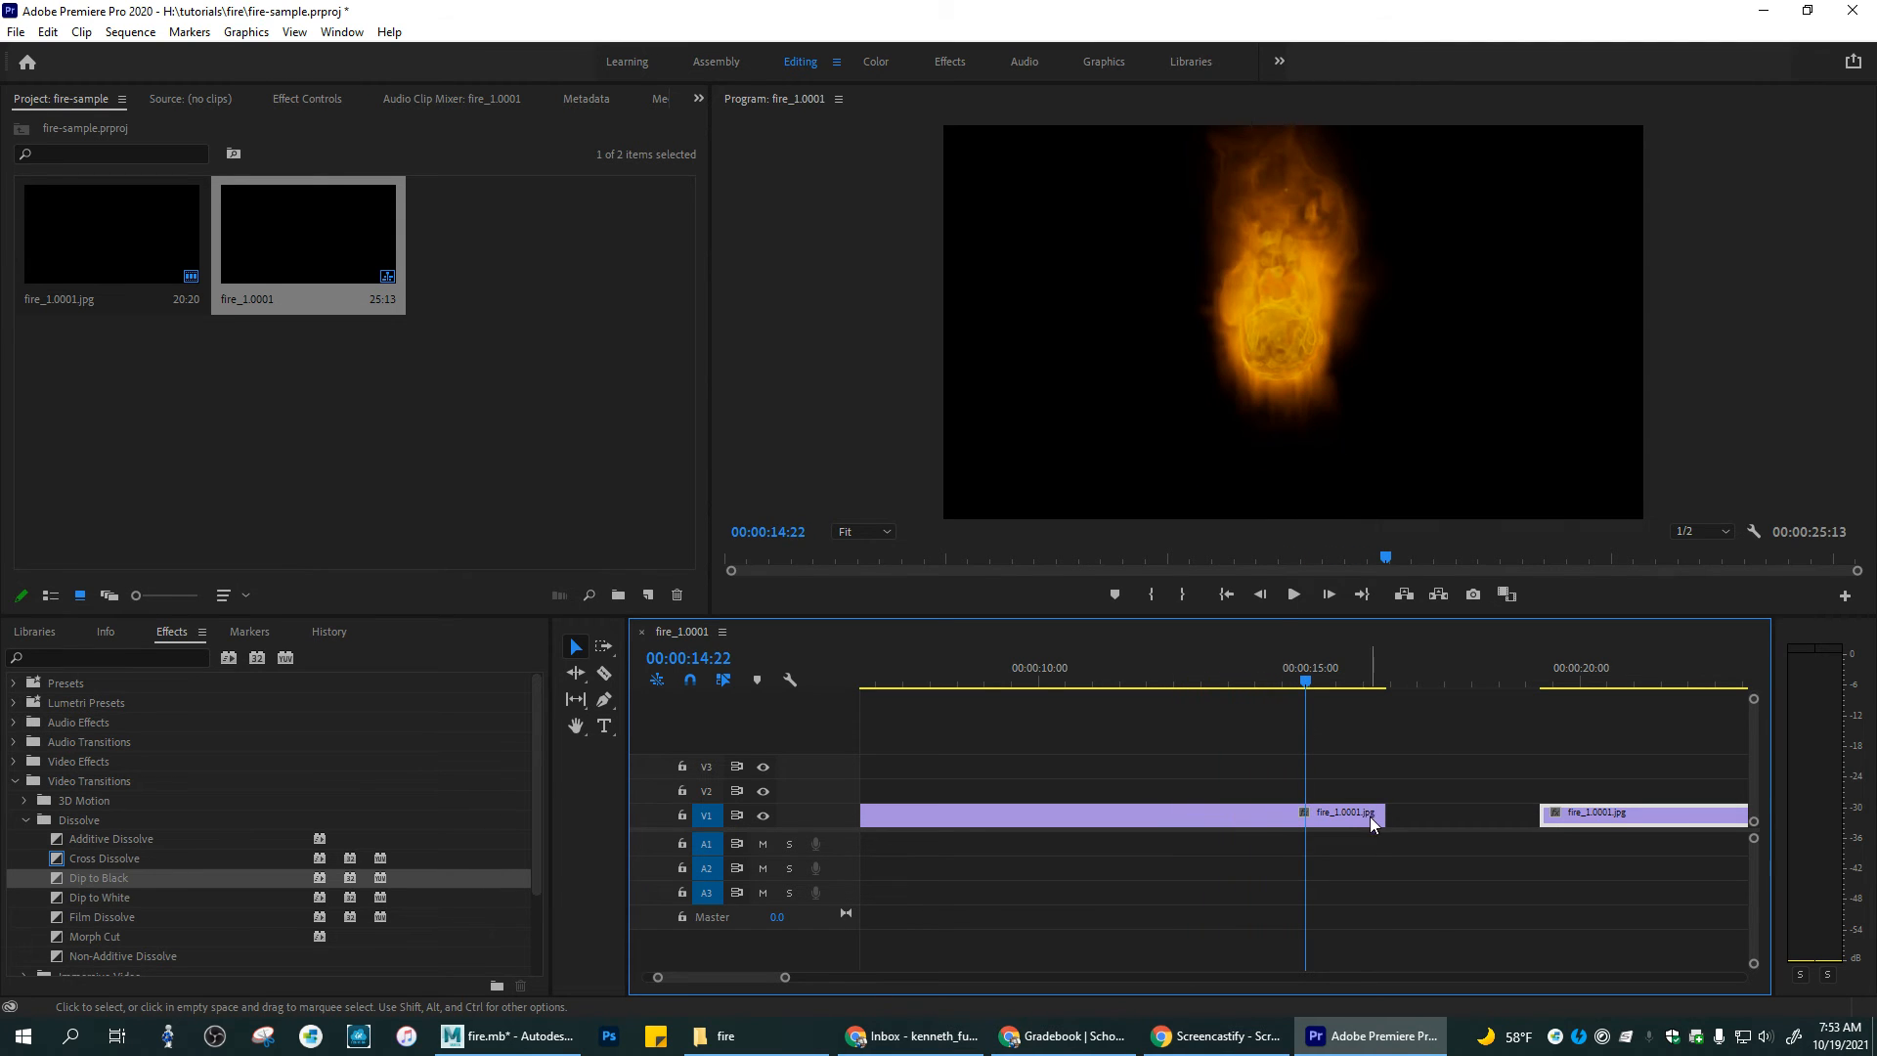
Step: Trim the end of the first fire segment on V1 back to 00:00:14:13
{"action": "left_click_drag", "start_coordinate": [1382, 813], "coordinate": [1306, 813]}
{"action": "left_click_drag", "start_coordinate": [1309, 684], "coordinate": [1285, 691]}
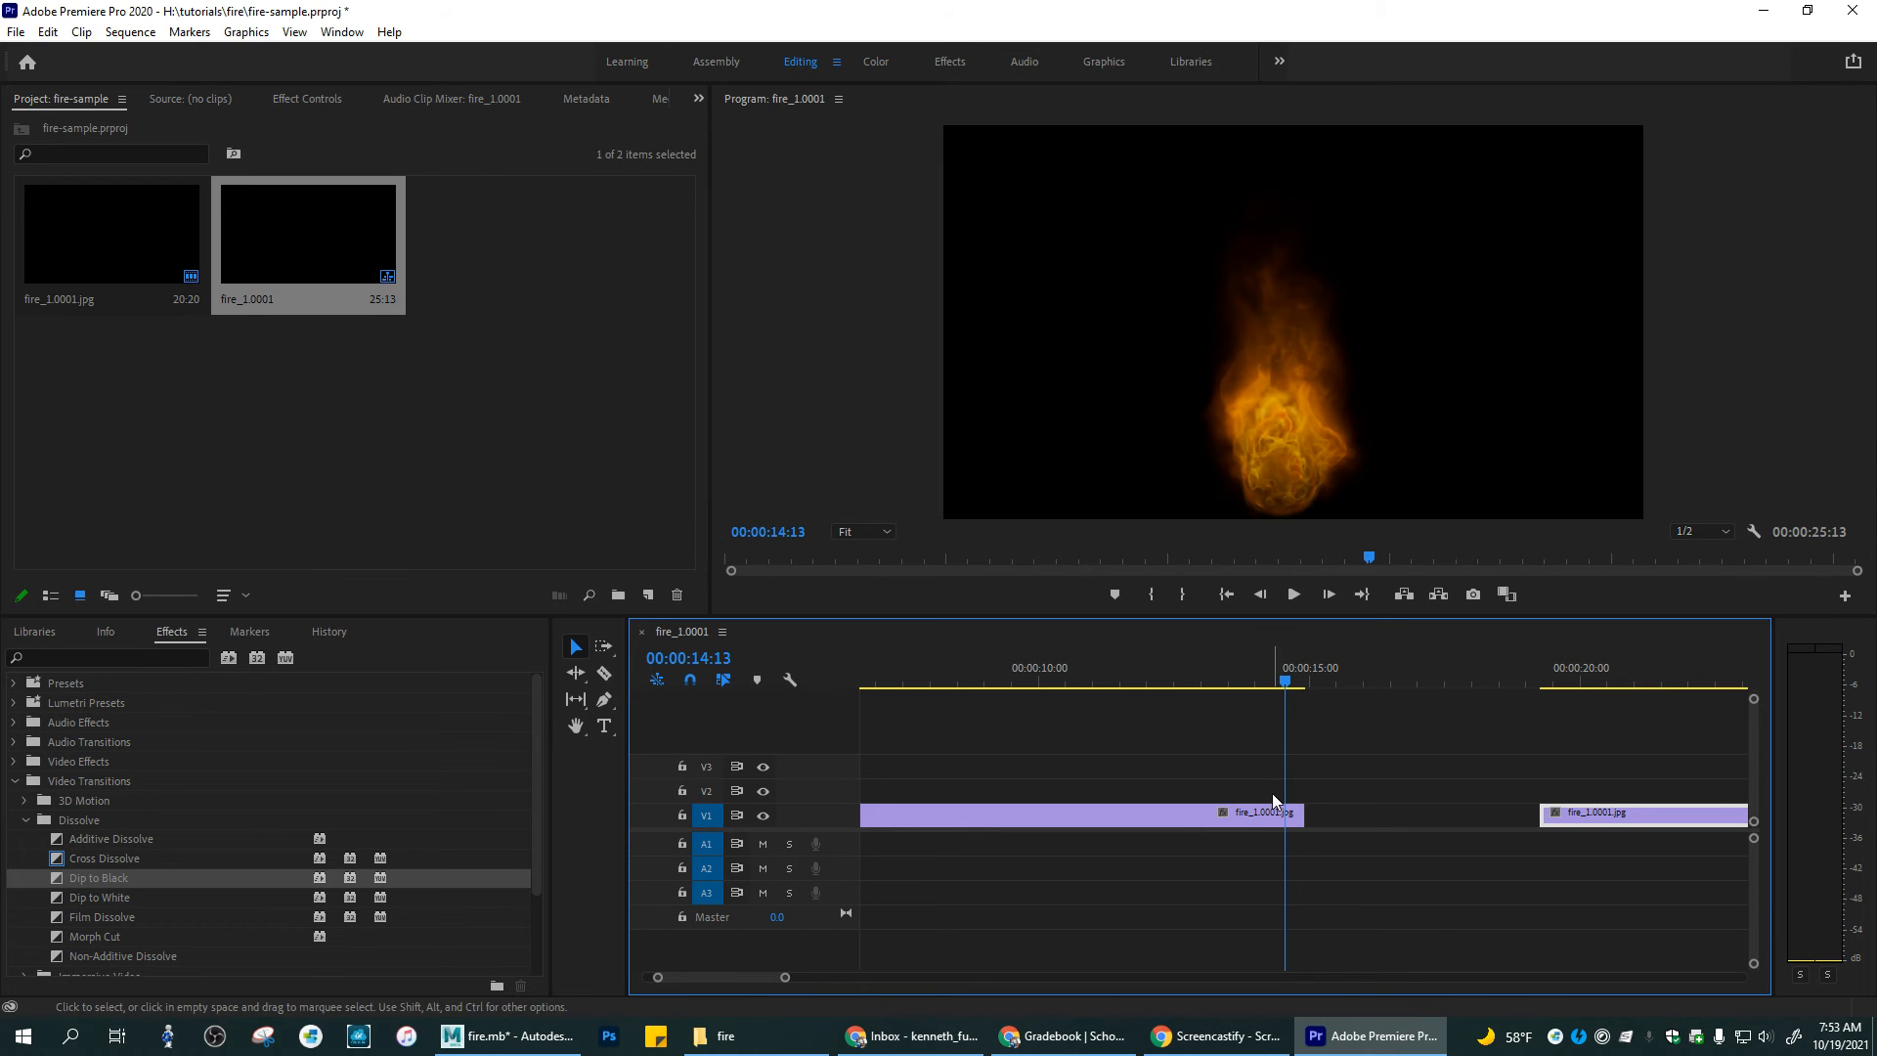
{"action": "left_click_drag", "start_coordinate": [1302, 814], "coordinate": [1285, 811]}
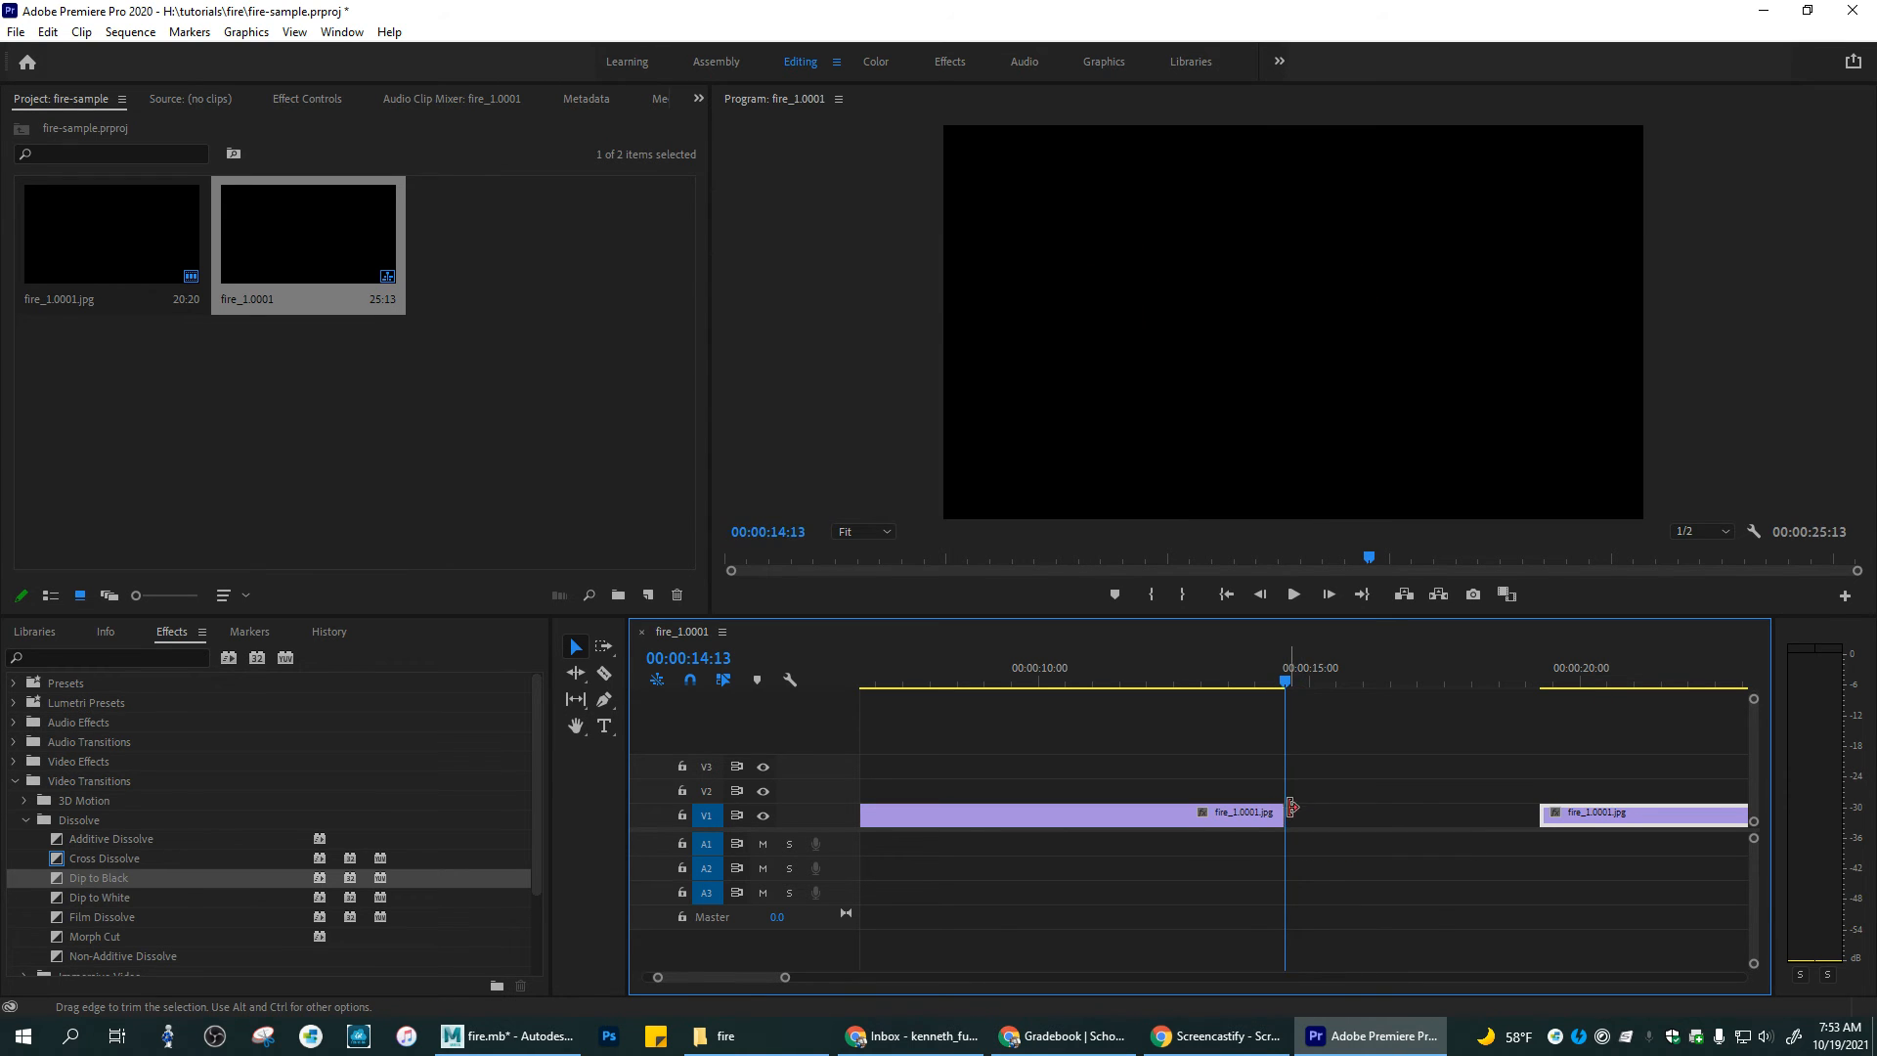
Step: Move the second fire segment against the first on V1 and trim its start without leaving a gap, for a sequence duration of 00:00:20:14
{"action": "left_click", "coordinate": [1272, 685]}
{"action": "left_click_drag", "start_coordinate": [1272, 685], "coordinate": [1293, 690]}
{"action": "left_click_drag", "start_coordinate": [1592, 813], "coordinate": [1340, 813]}
{"action": "mouse_move", "coordinate": [1292, 681]}
{"action": "left_mouse_down"}
{"action": "mouse_move", "coordinate": [1315, 682]}
{"action": "mouse_move", "coordinate": [1262, 681]}
{"action": "mouse_move", "coordinate": [1321, 681]}
{"action": "left_mouse_up"}
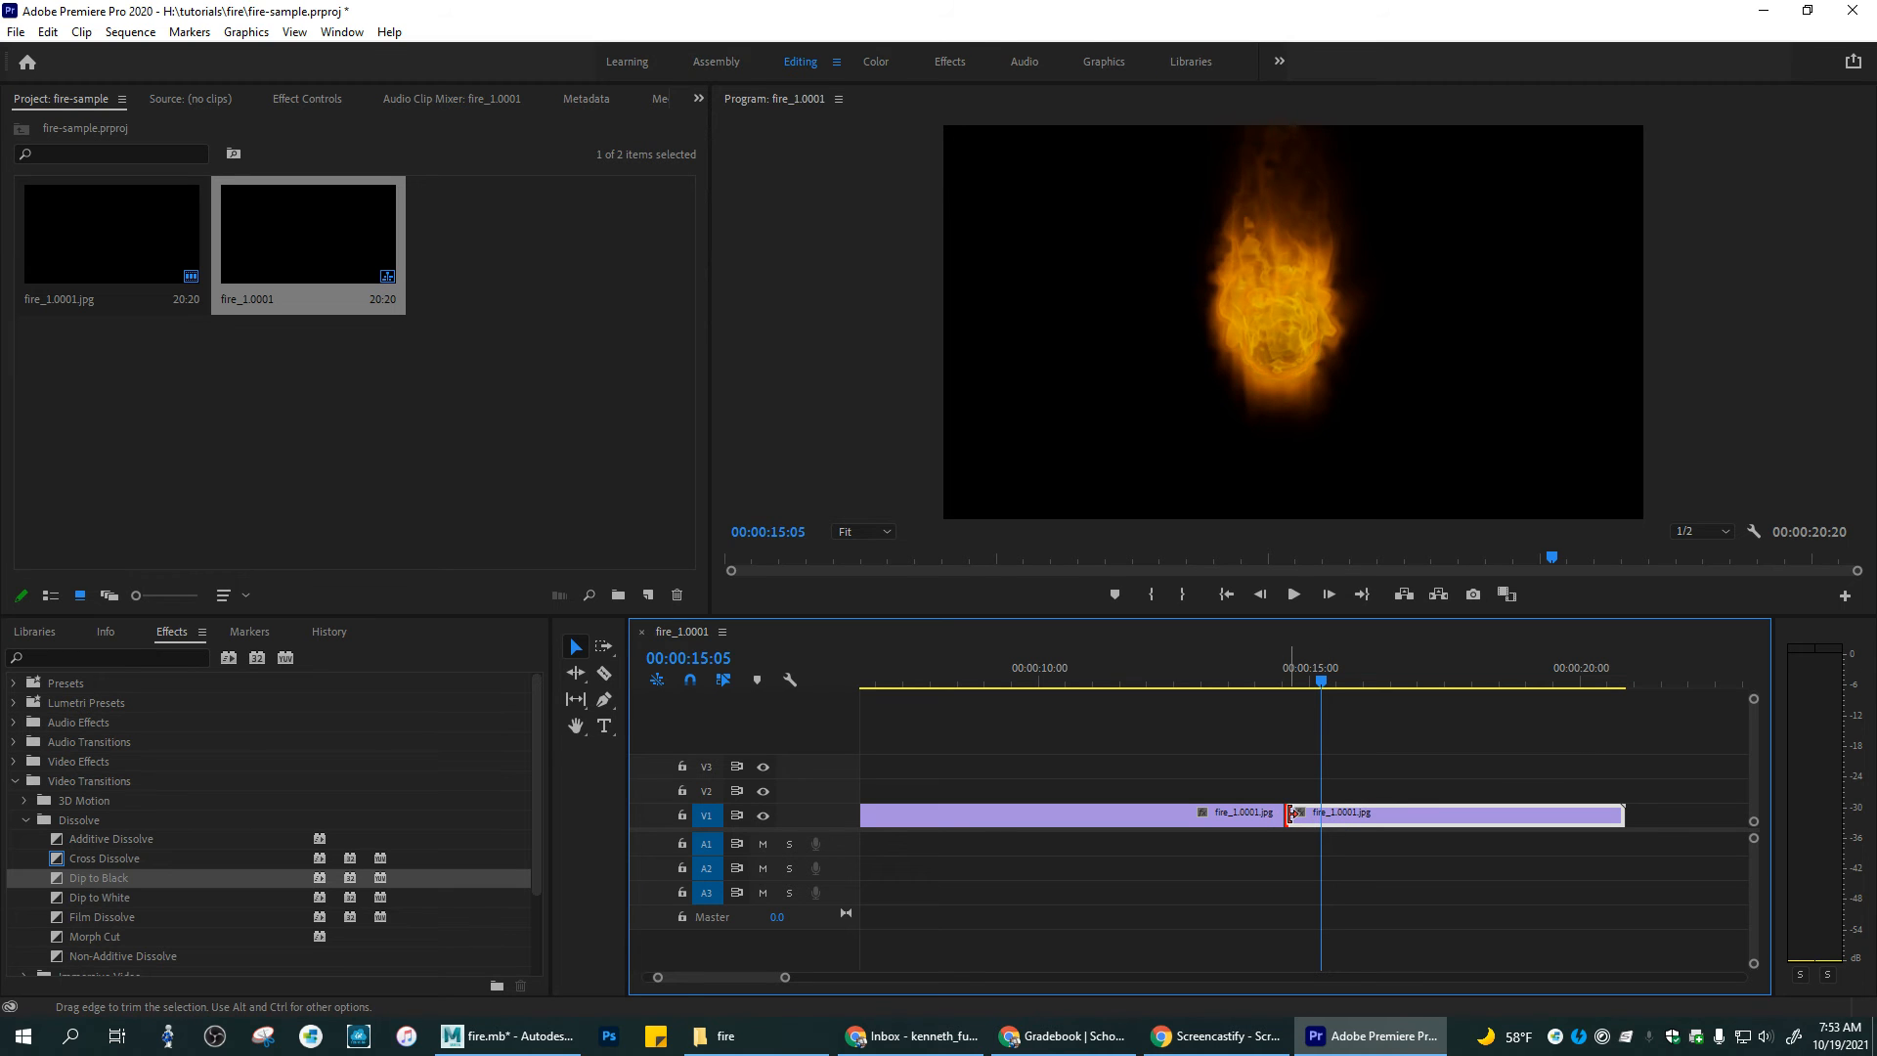
{"action": "left_click_drag", "start_coordinate": [1290, 815], "coordinate": [1342, 816]}
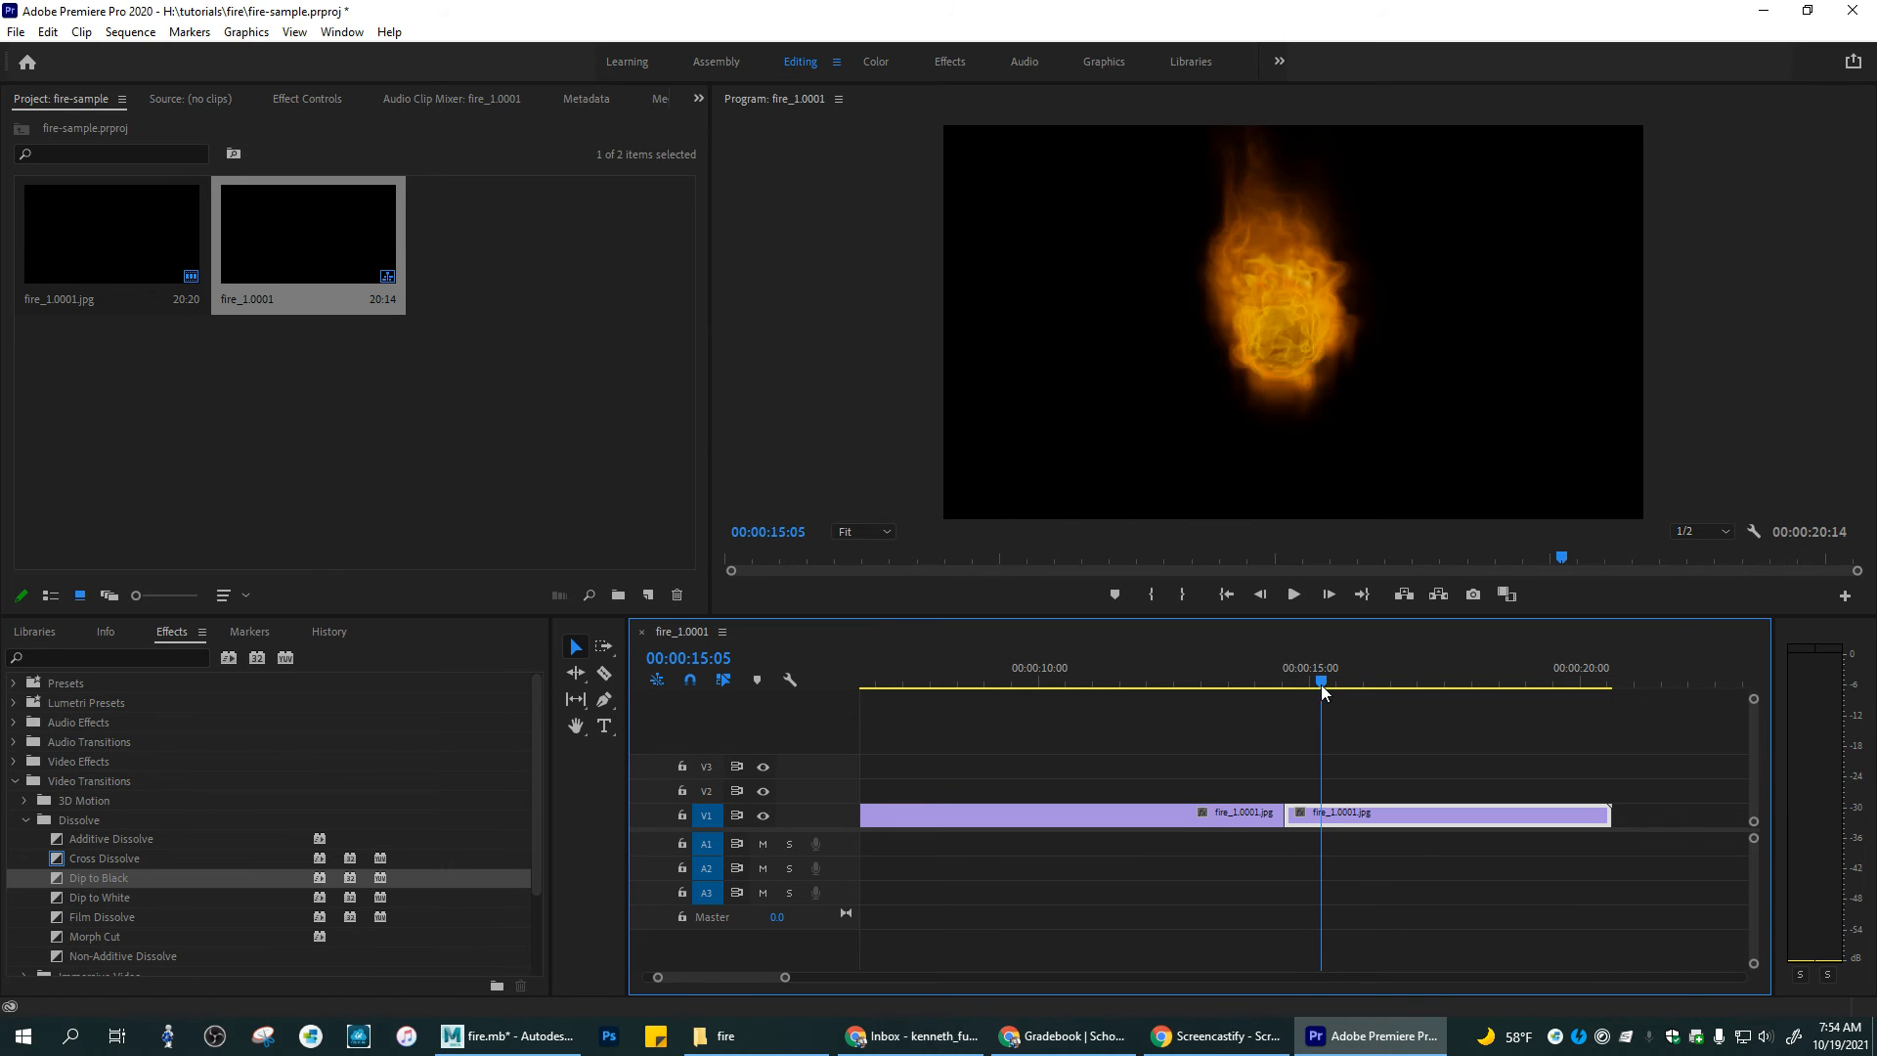
{"action": "mouse_move", "coordinate": [1322, 678]}
{"action": "left_mouse_down"}
{"action": "mouse_move", "coordinate": [1275, 682]}
{"action": "mouse_move", "coordinate": [1318, 689]}
{"action": "left_mouse_up"}
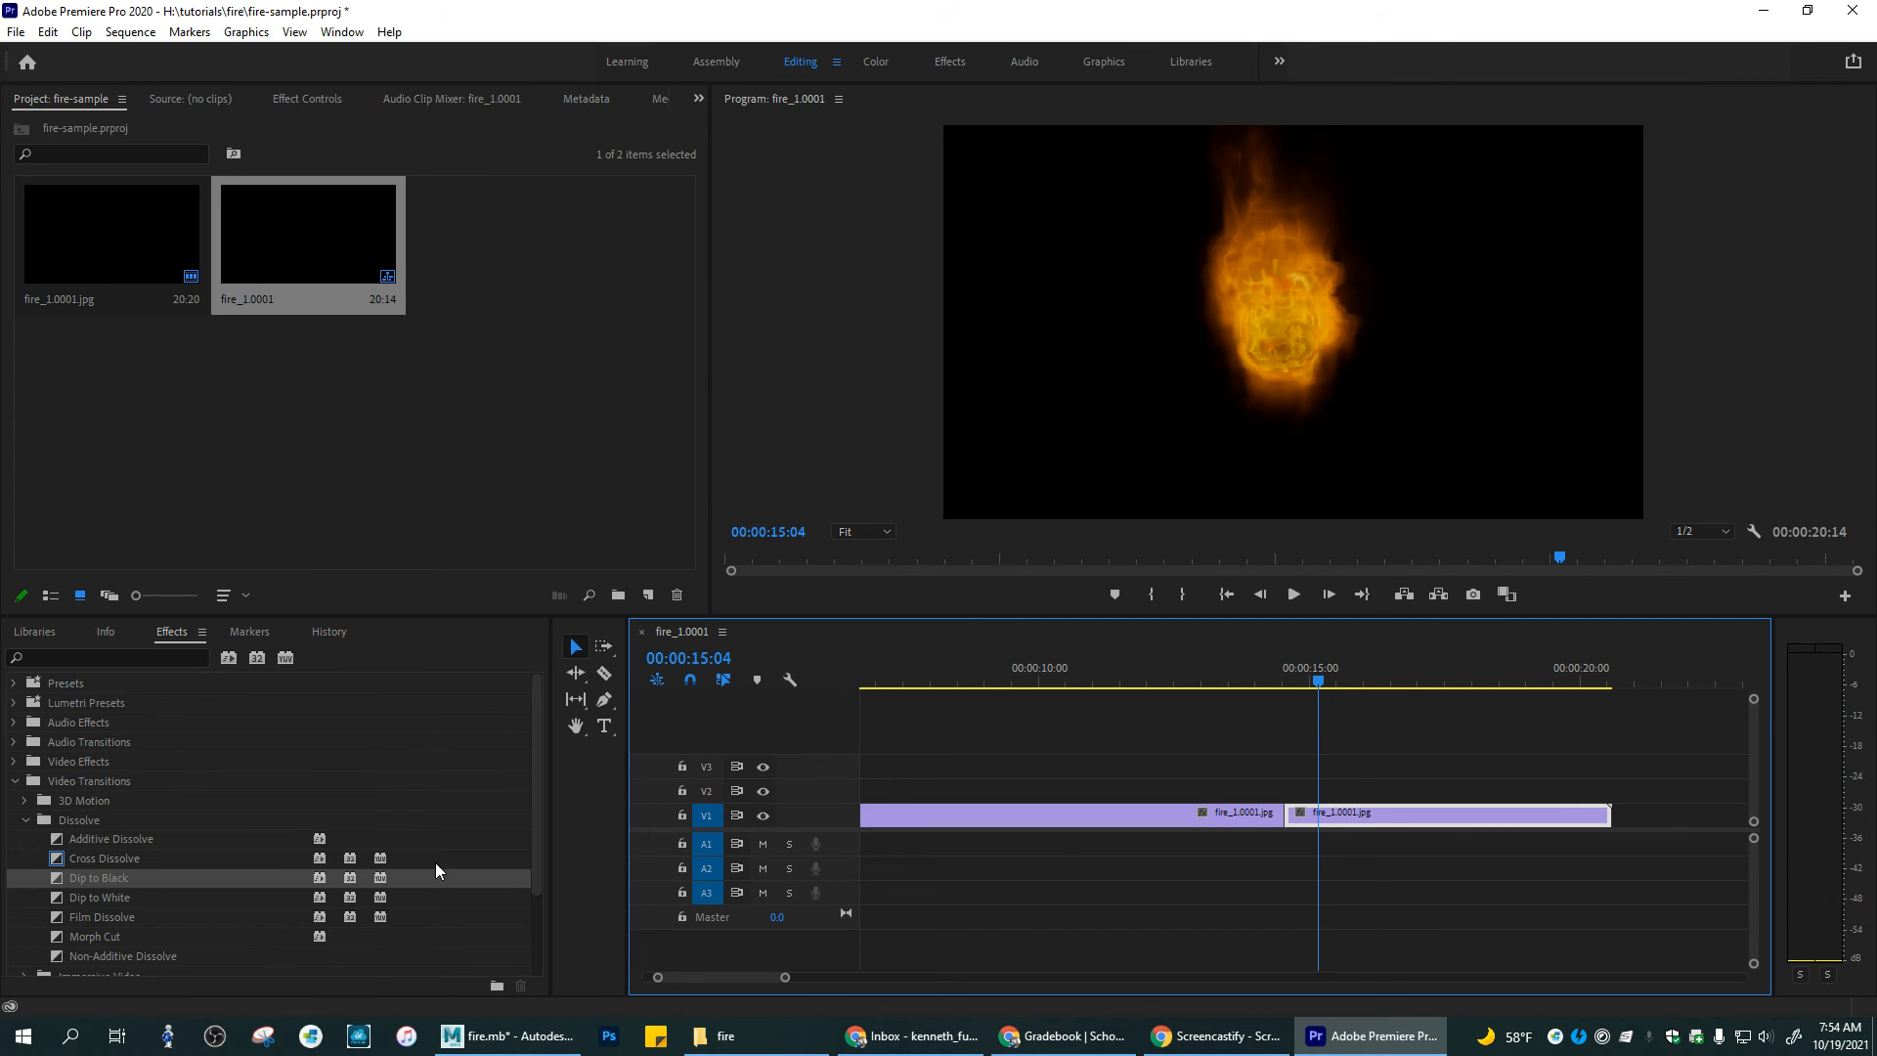
Step: Apply the Dip to Black transition at the cut between the two fire segments on V1 and play through it to 00:00:17:09
{"action": "left_click", "coordinate": [61, 879]}
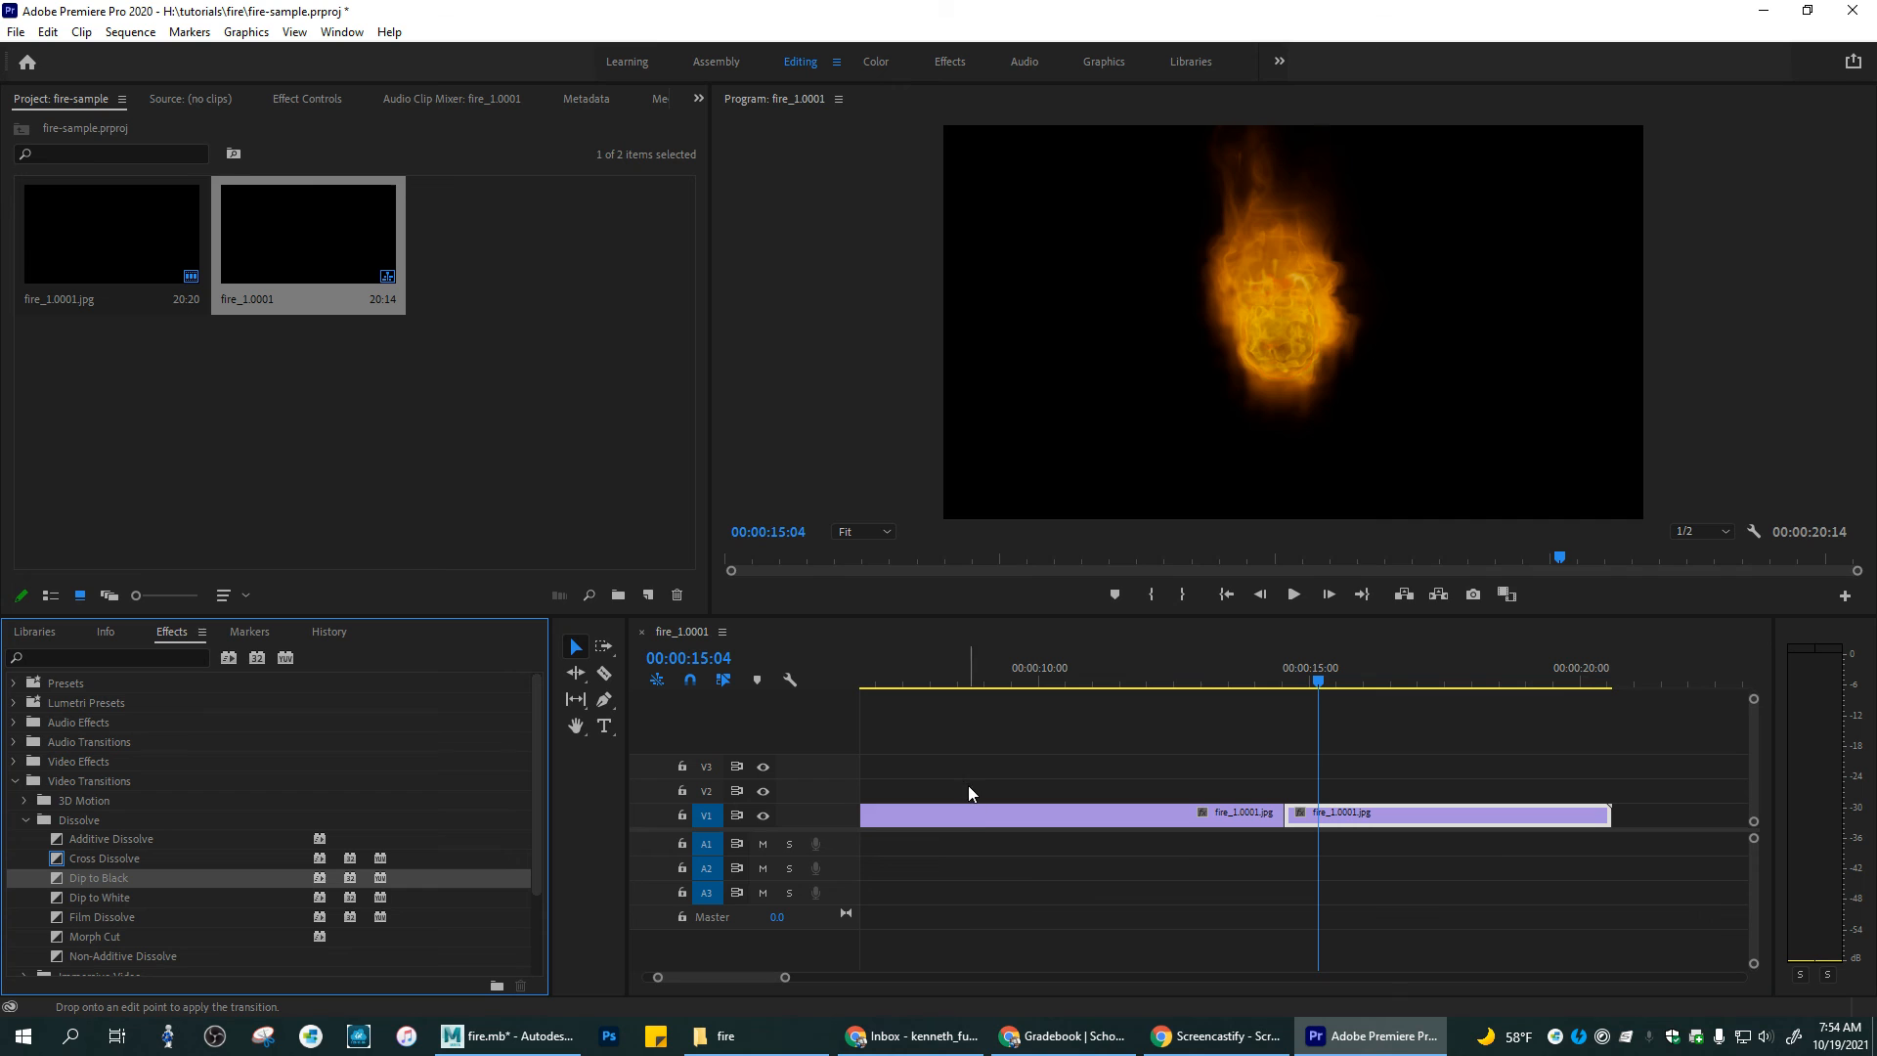
{"action": "left_click", "coordinate": [1005, 882]}
{"action": "left_click", "coordinate": [56, 879]}
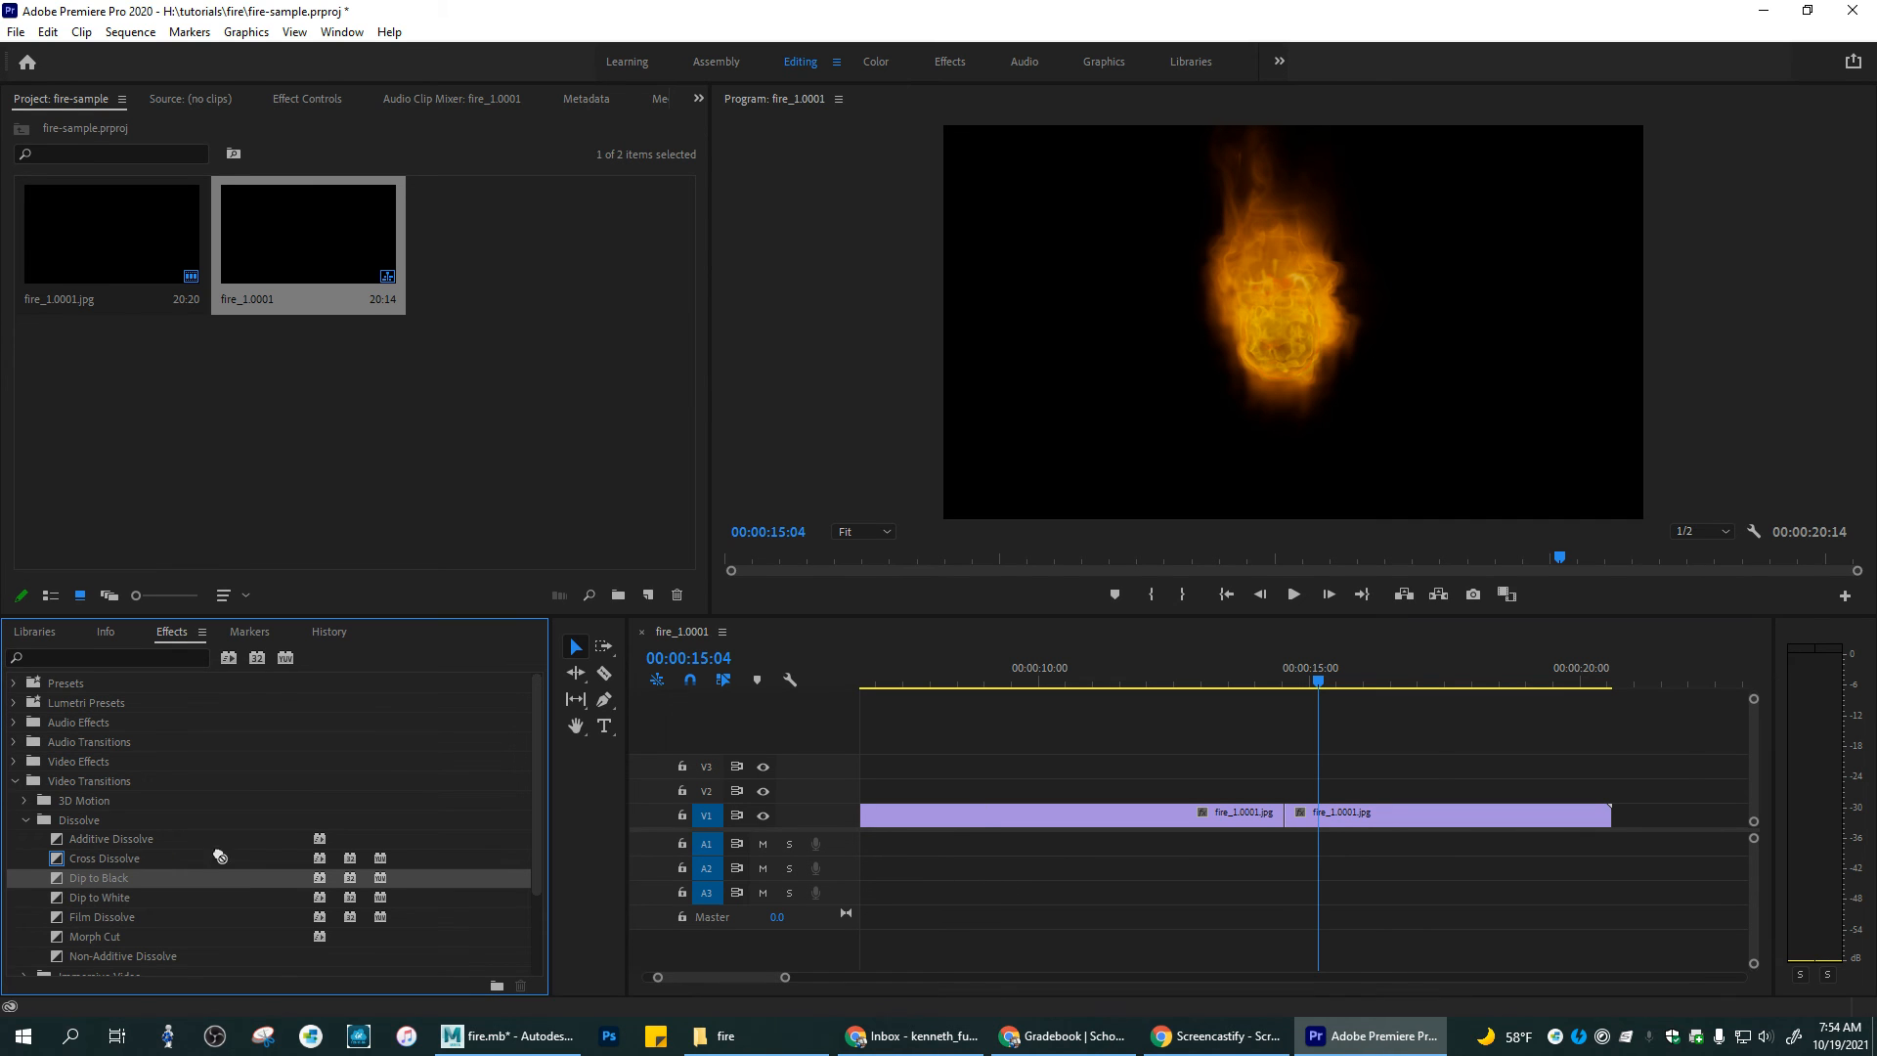
{"action": "left_click_drag", "start_coordinate": [1006, 817], "coordinate": [1269, 816]}
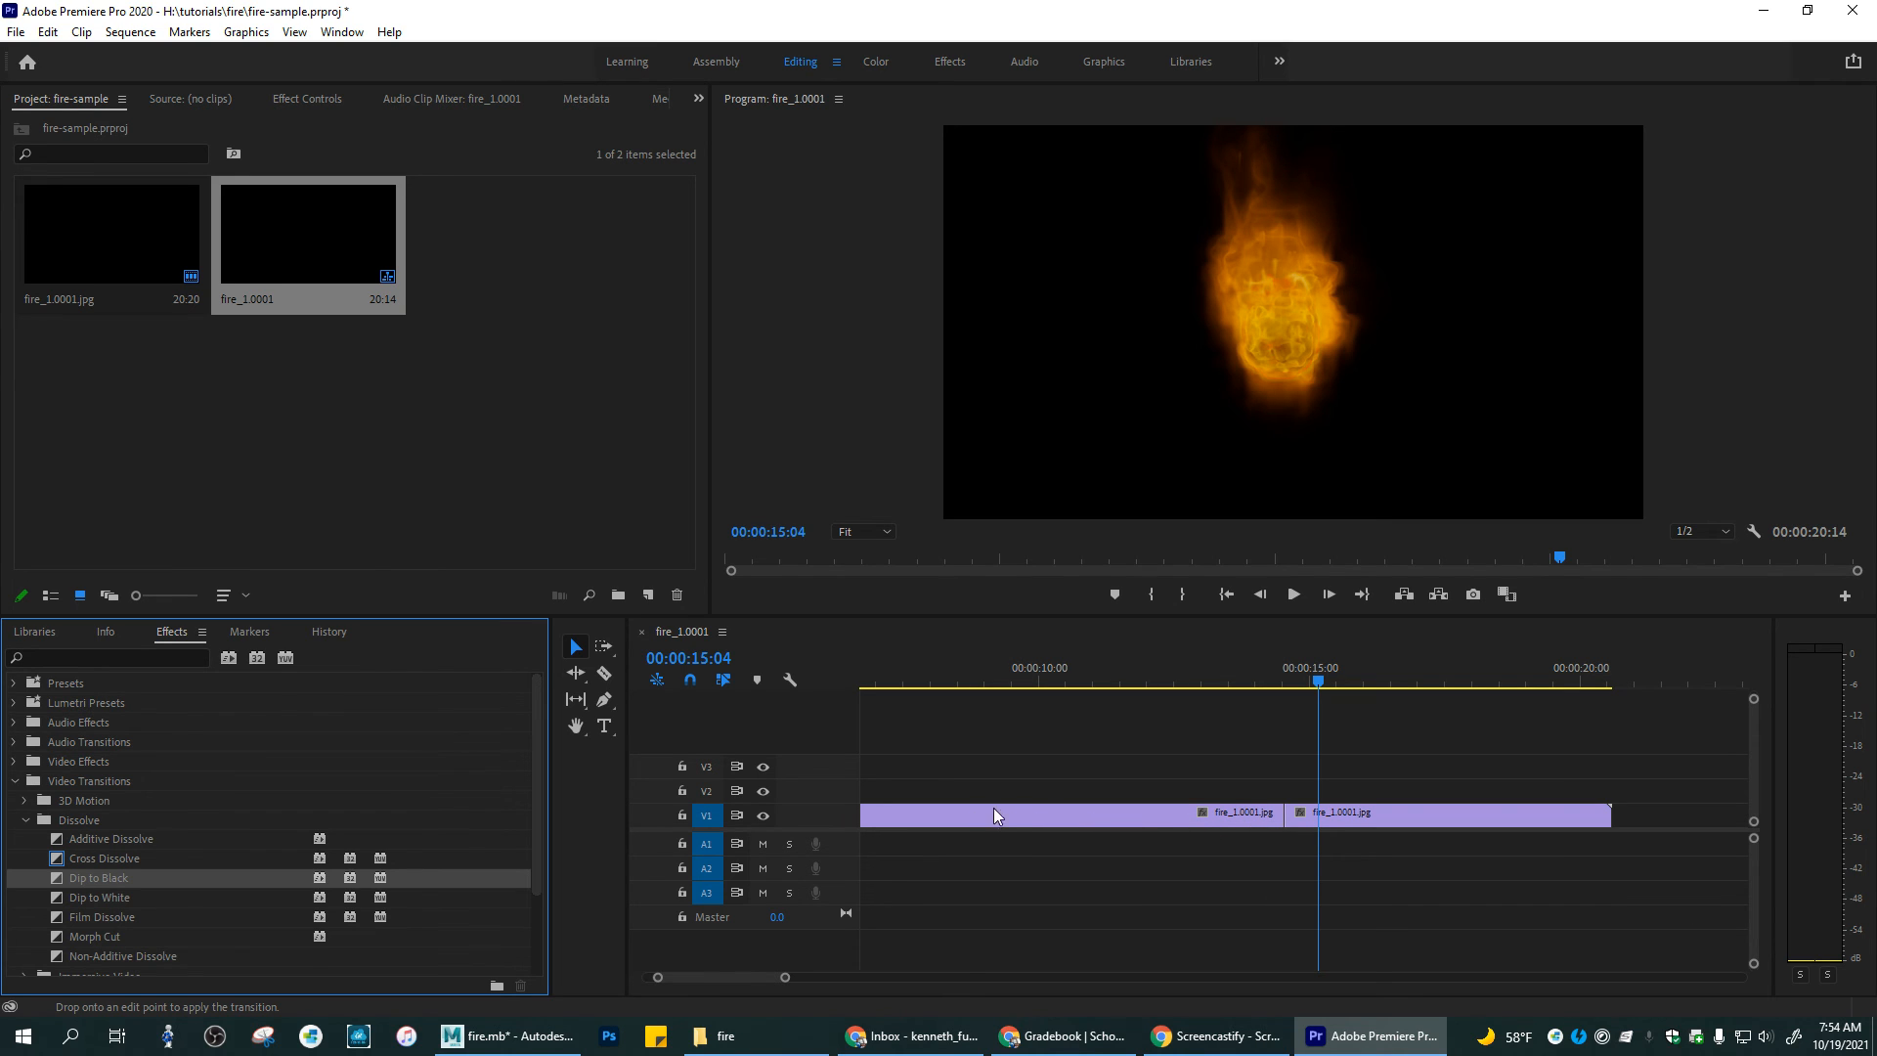
{"action": "left_click_drag", "start_coordinate": [984, 814], "coordinate": [1289, 822]}
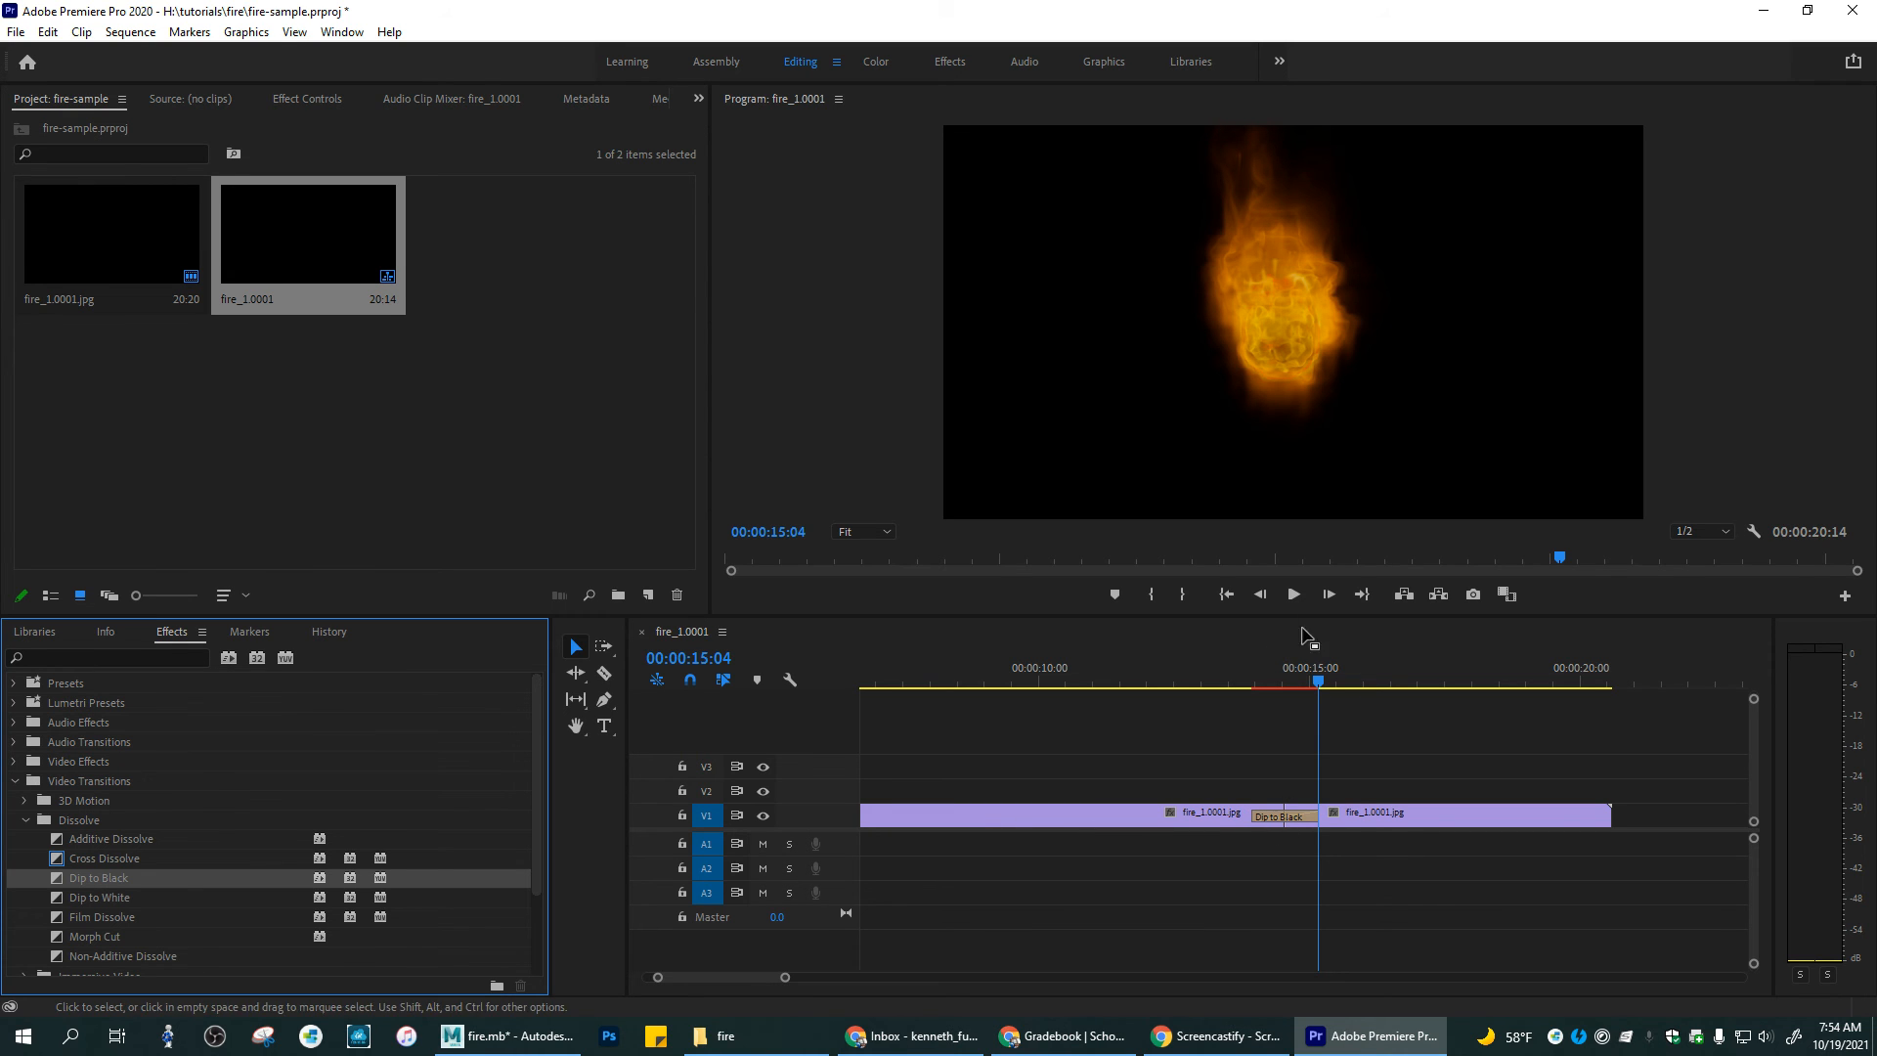
{"action": "left_click_drag", "start_coordinate": [1319, 673], "coordinate": [1206, 708]}
{"action": "key", "text": "space"}
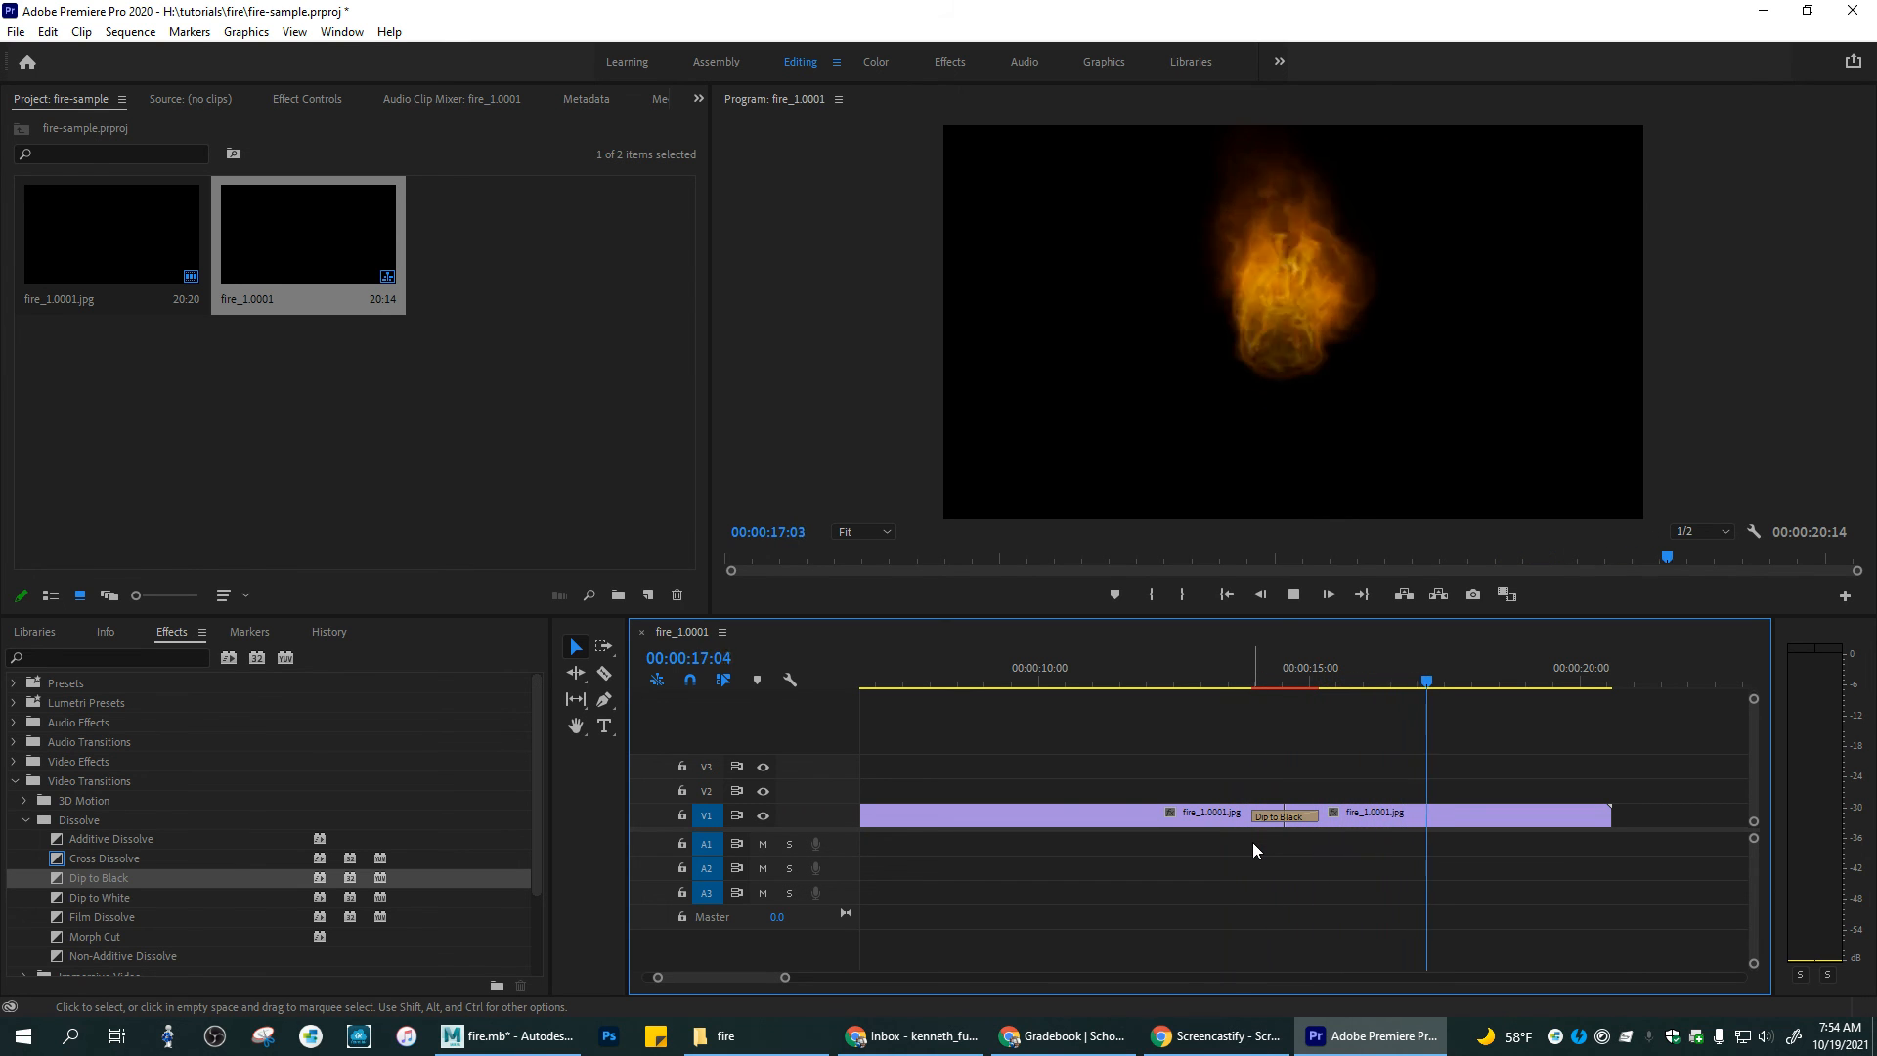
{"action": "key", "text": "space"}
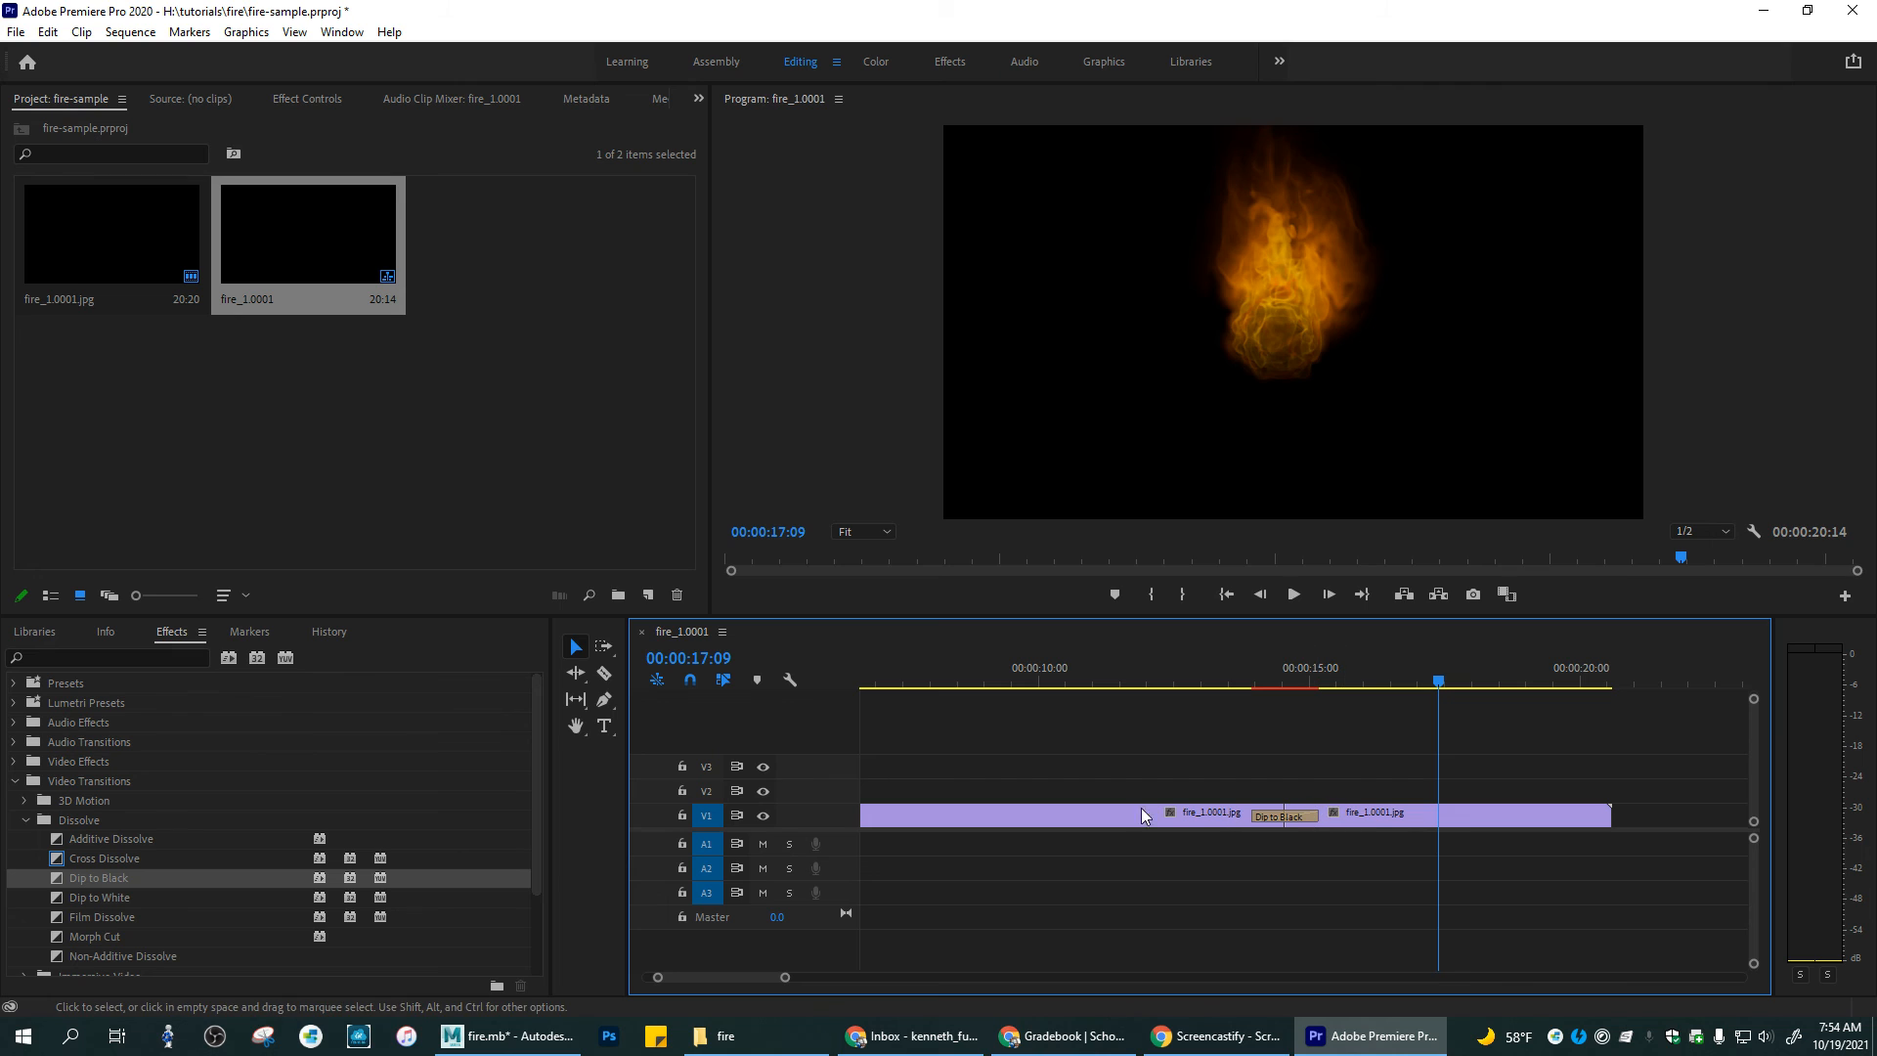
Step: Split the second fire segment at two close points just after 00:00:19:00 to isolate a short piece
{"action": "left_click", "coordinate": [1590, 819]}
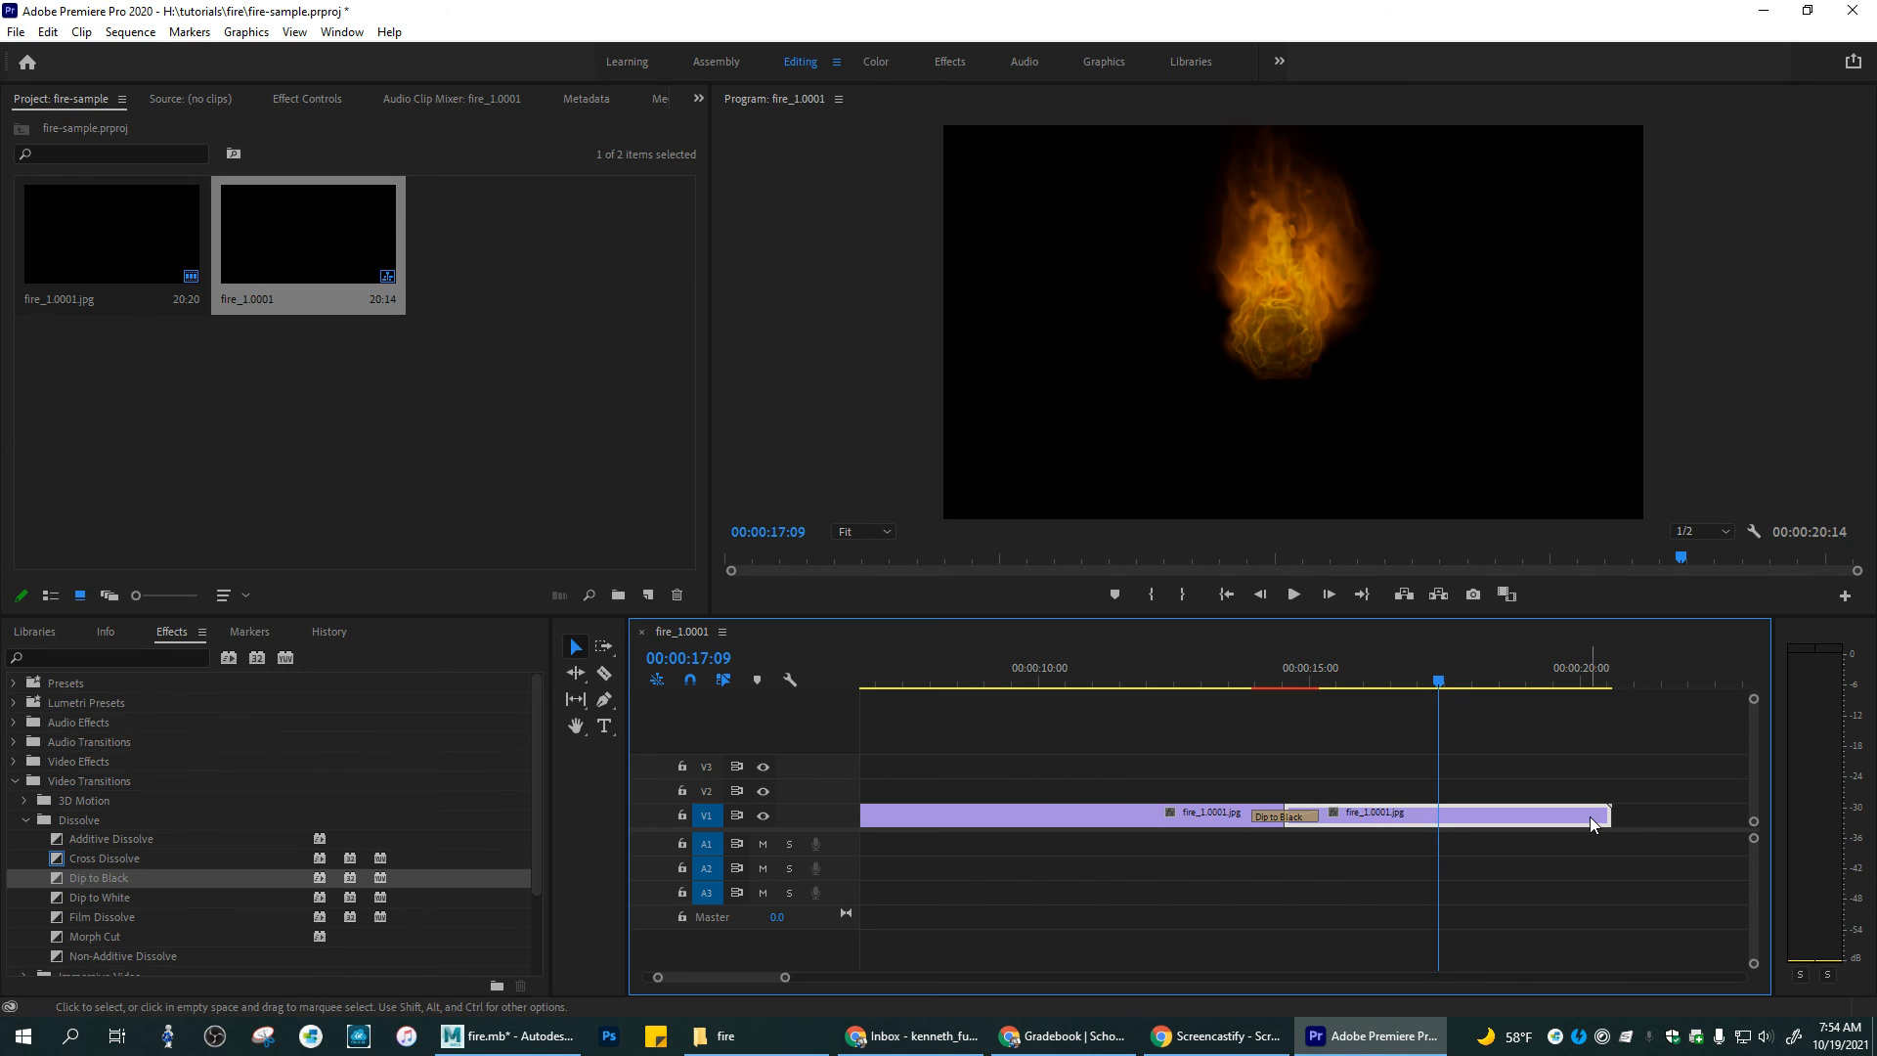
{"action": "left_click", "coordinate": [604, 673]}
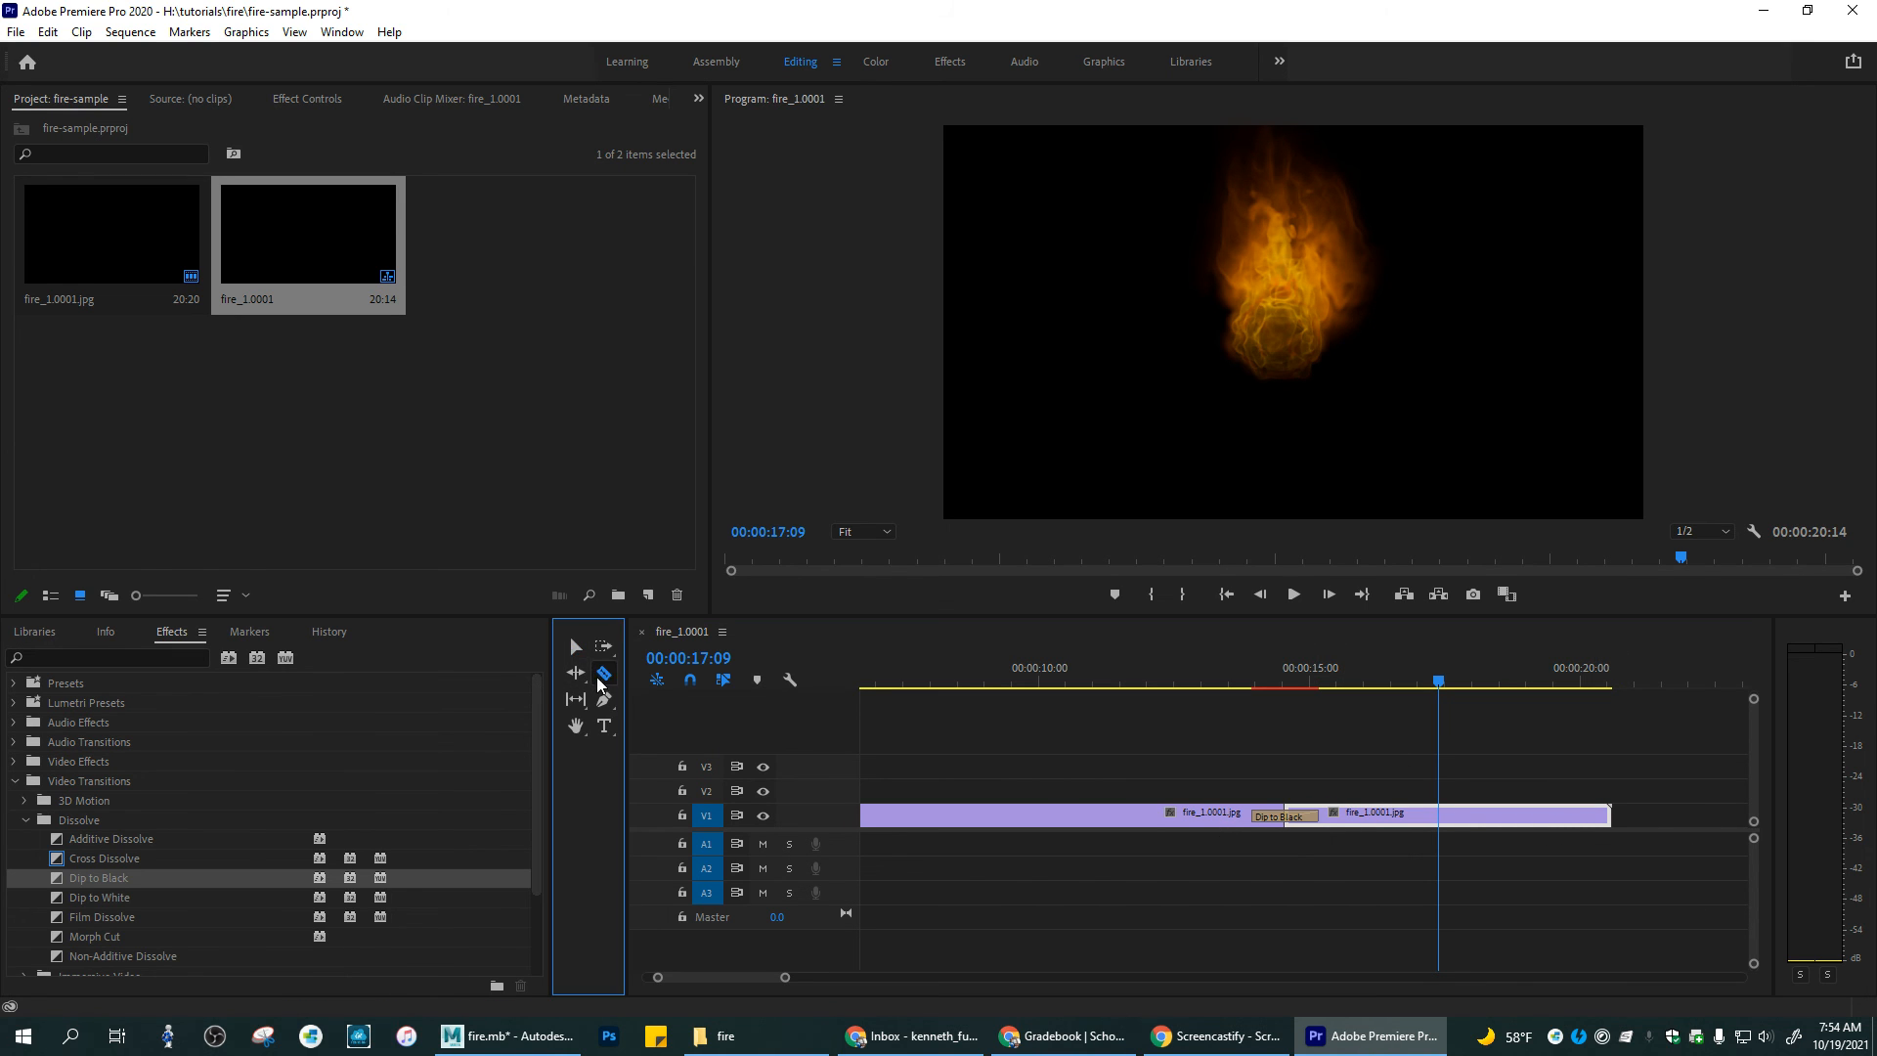
{"action": "left_click", "coordinate": [1538, 815]}
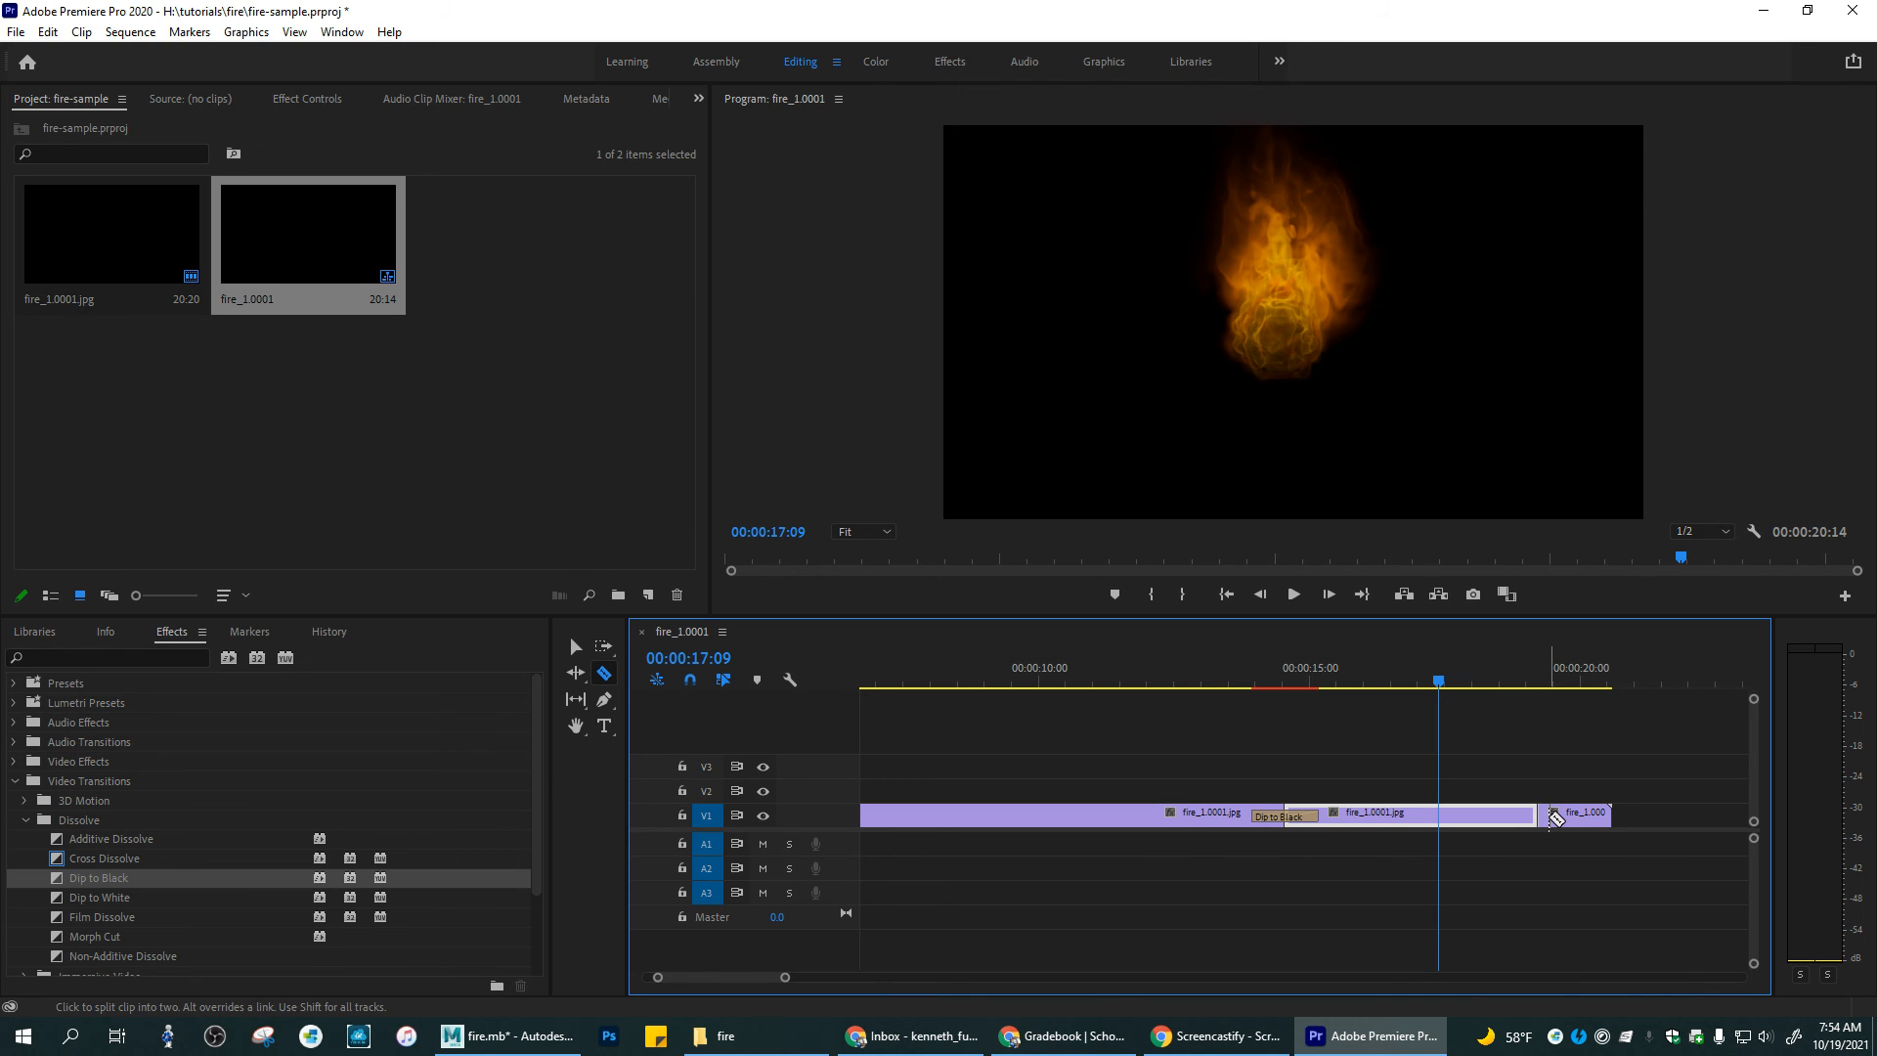
{"action": "left_click_drag", "start_coordinate": [1439, 682], "coordinate": [1524, 689]}
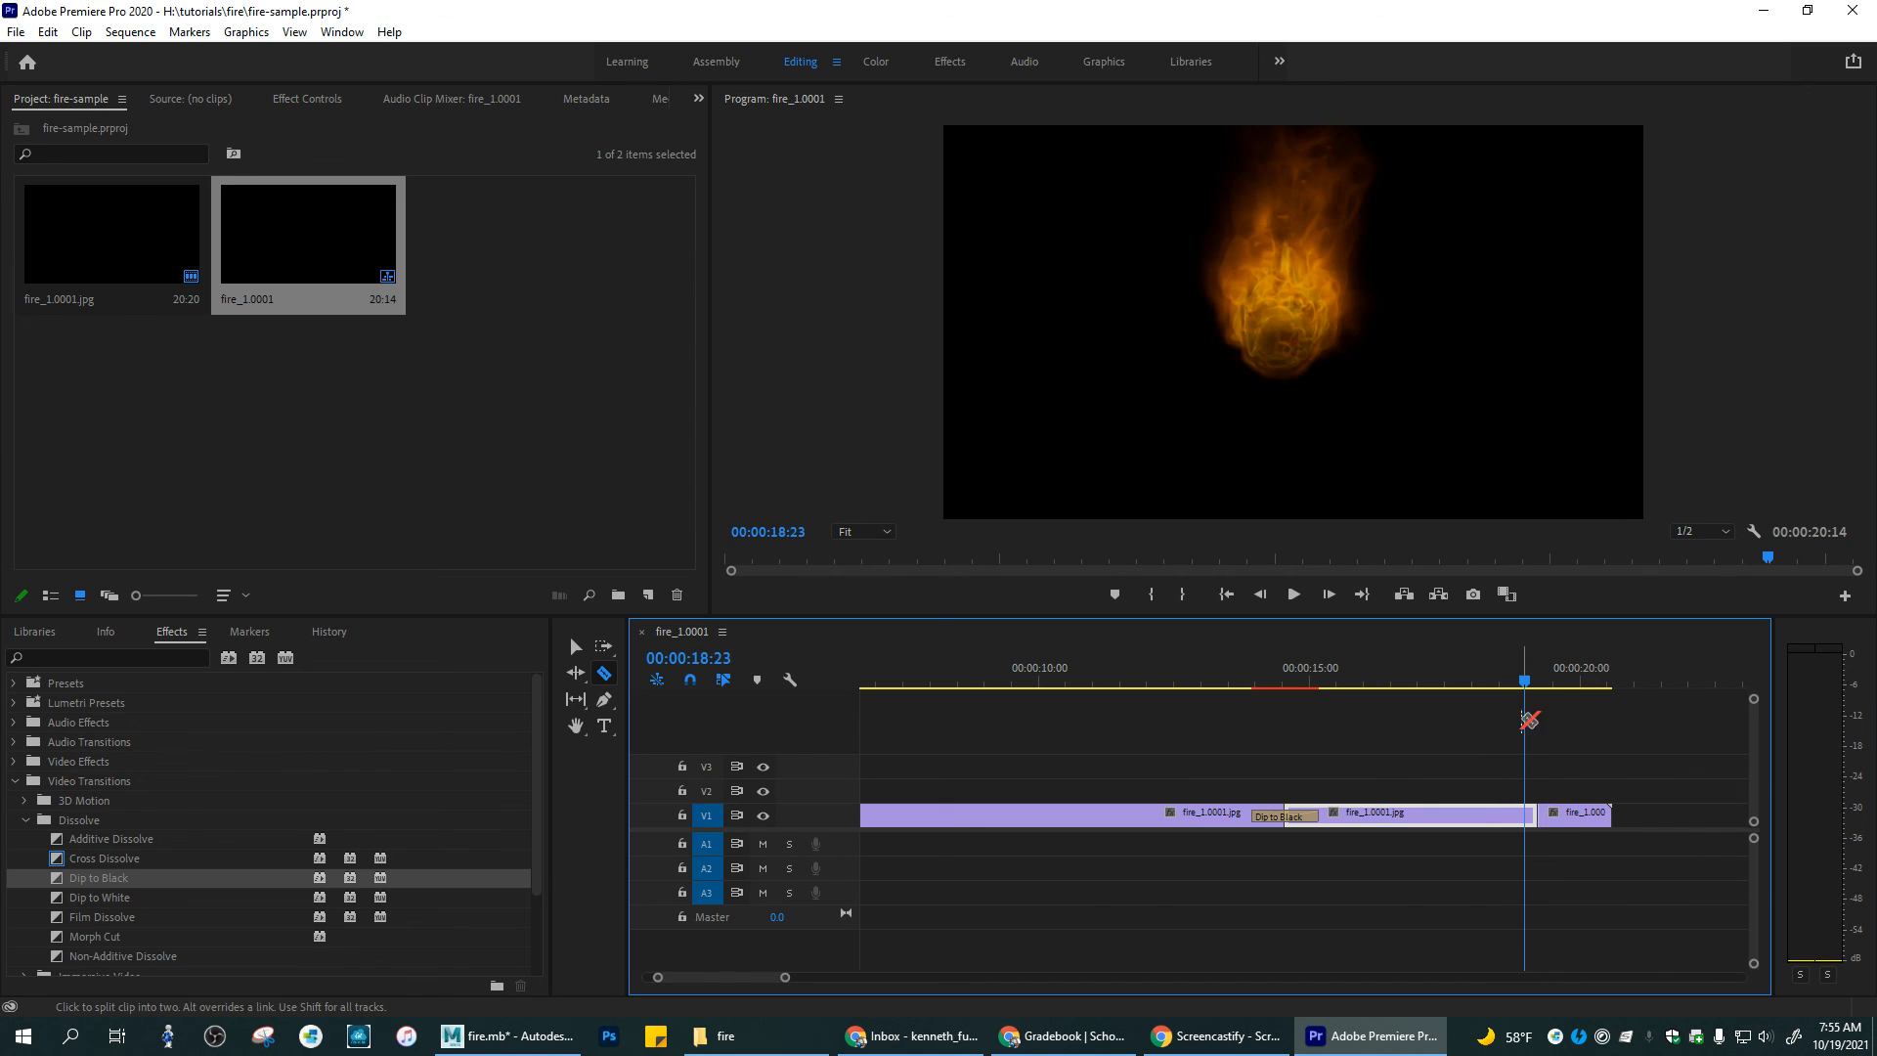
{"action": "left_click", "coordinate": [1550, 815]}
Step: Delete the short isolated piece and move the last piece earlier to close the gap, for a sequence duration of 00:00:20:09
{"action": "left_click", "coordinate": [576, 646]}
{"action": "left_click", "coordinate": [1545, 818]}
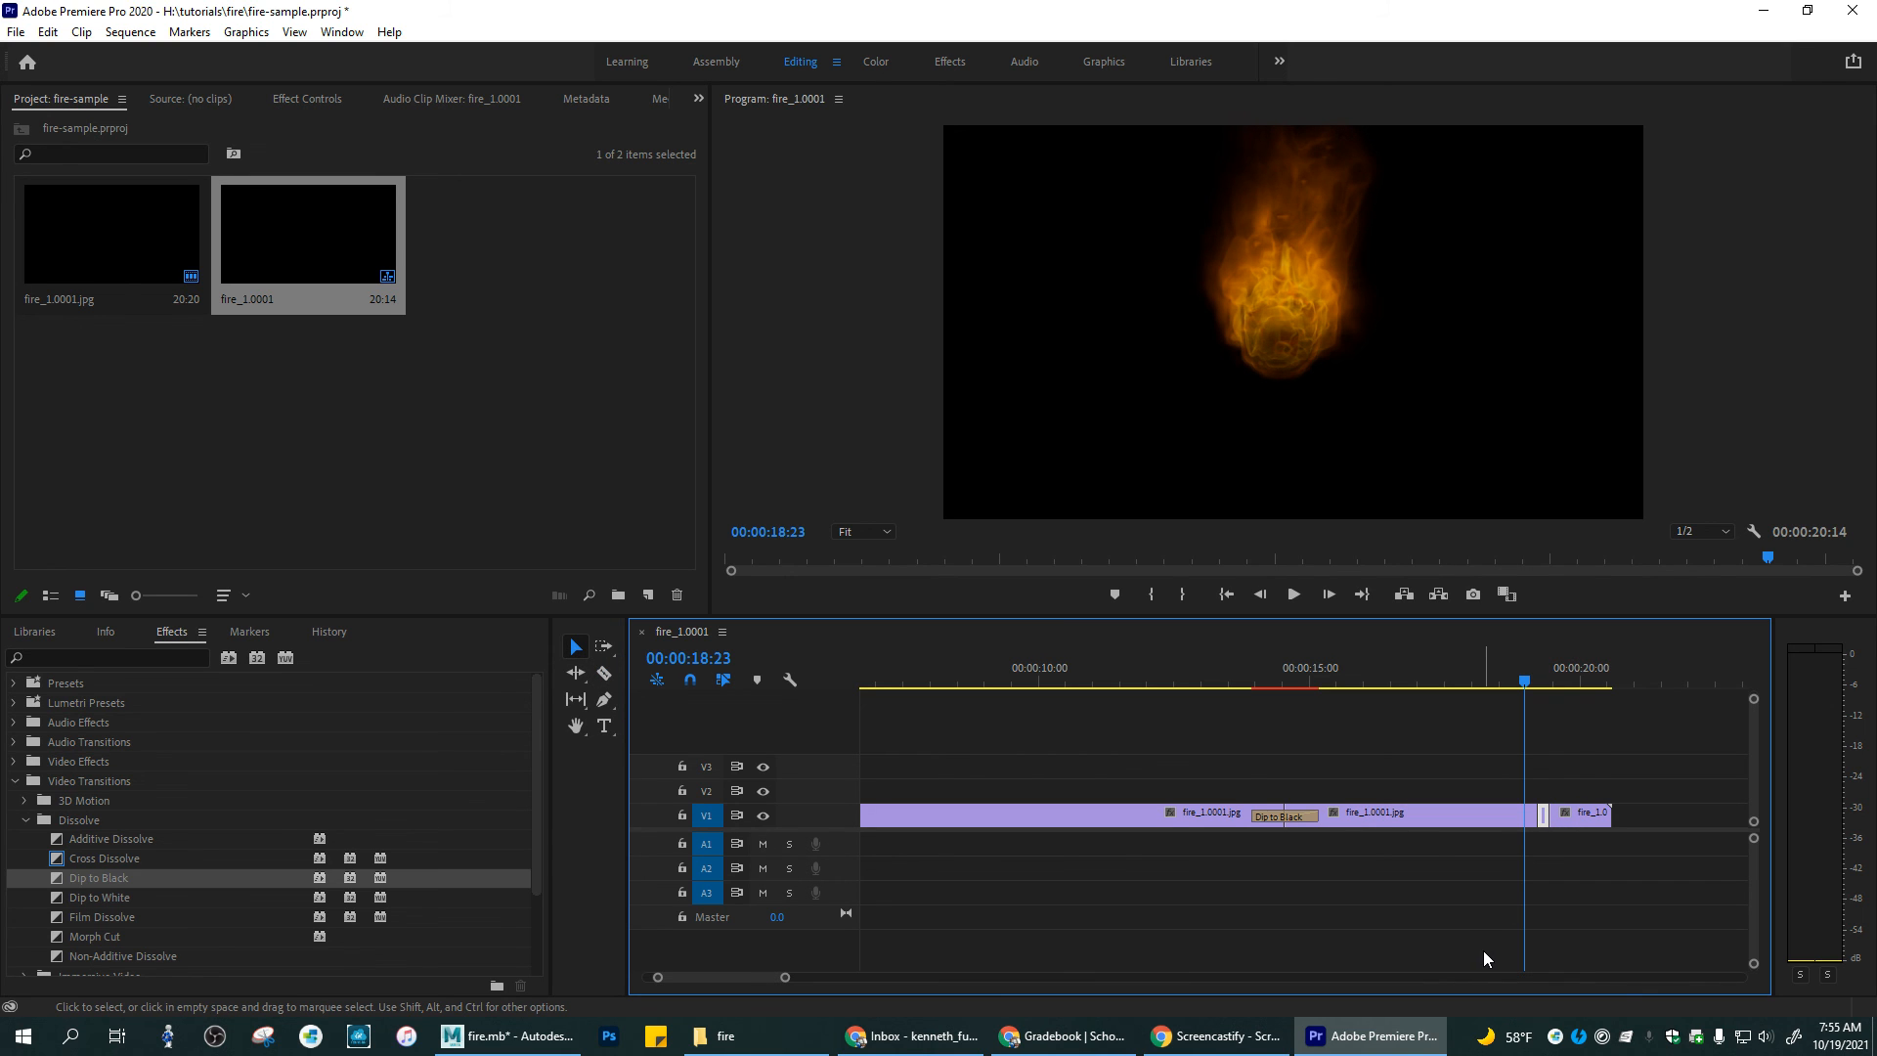
{"action": "key", "text": "Delete"}
{"action": "left_click_drag", "start_coordinate": [1571, 817], "coordinate": [1554, 820]}
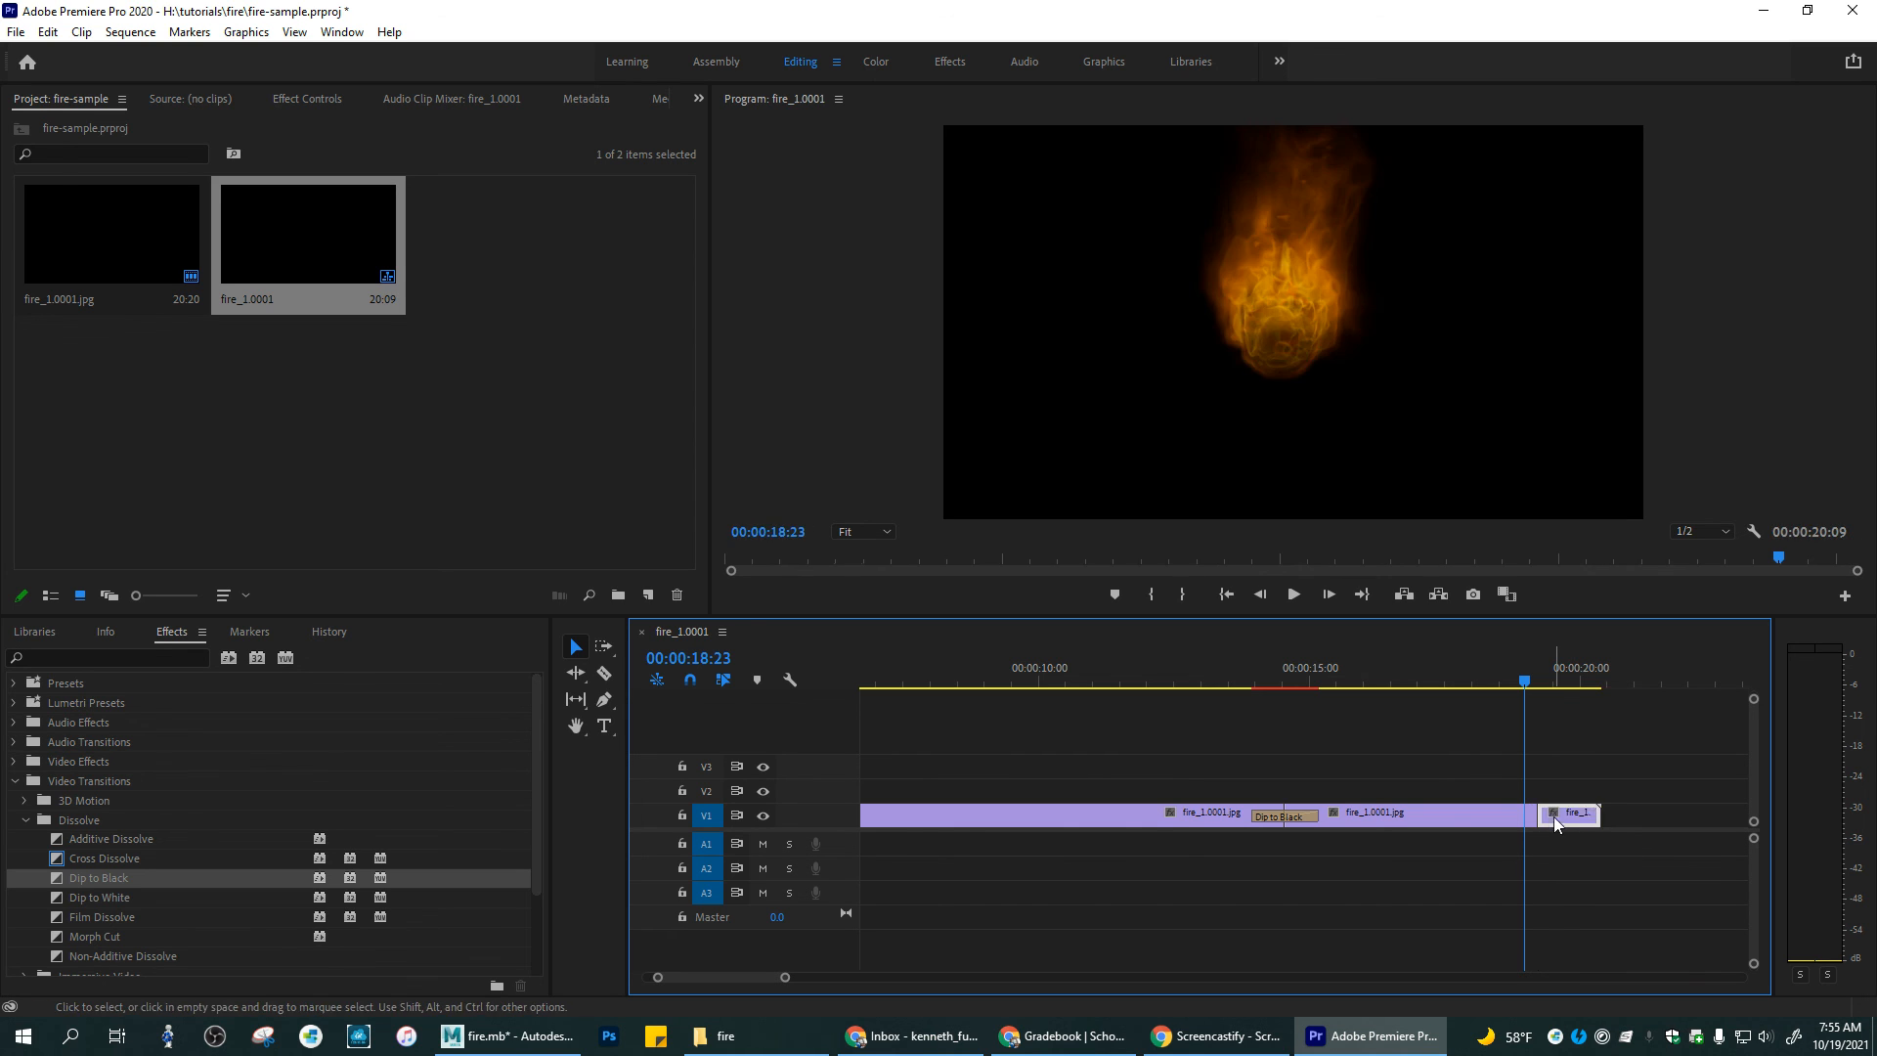
Step: Undo the gap closing, the deletion and both splits in the second fire segment
{"action": "key", "text": "ctrl+z"}
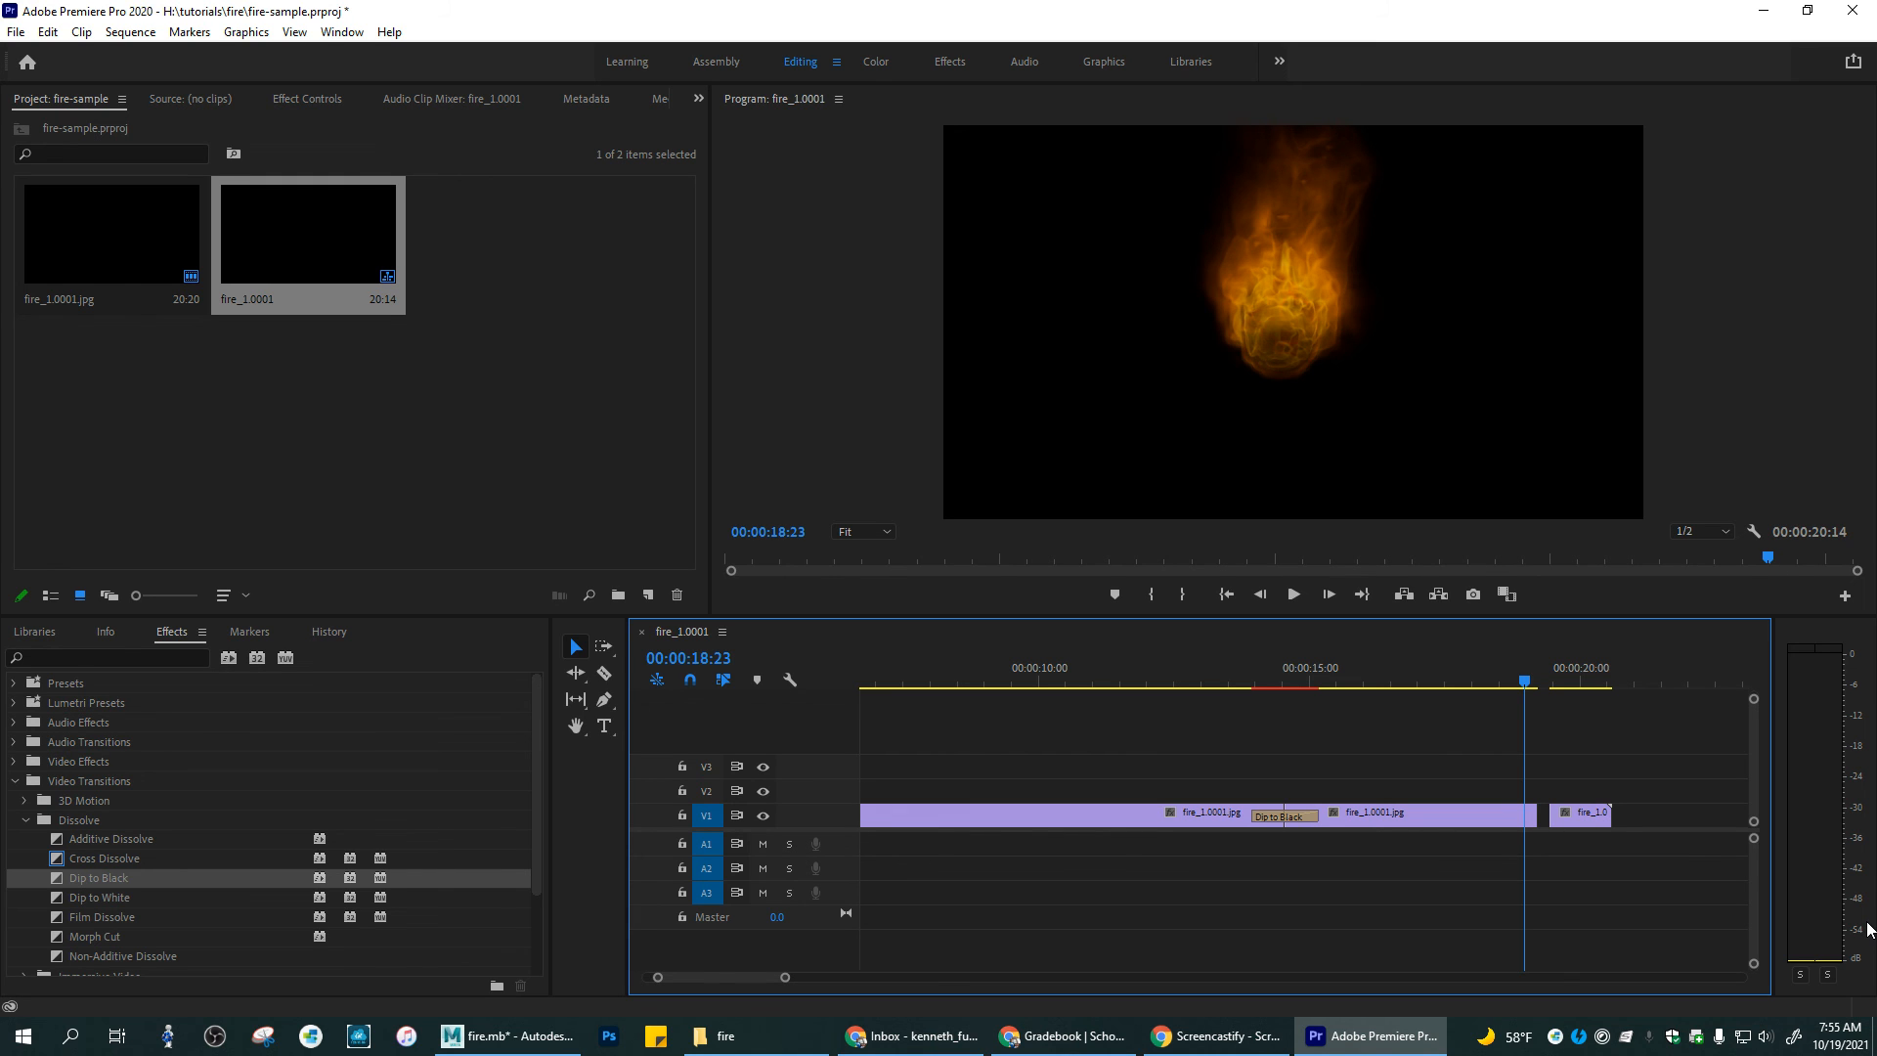
{"action": "key", "text": "ctrl+z"}
{"action": "key", "text": "ctrl+z"}
{"action": "key", "text": "ctrl+z"}
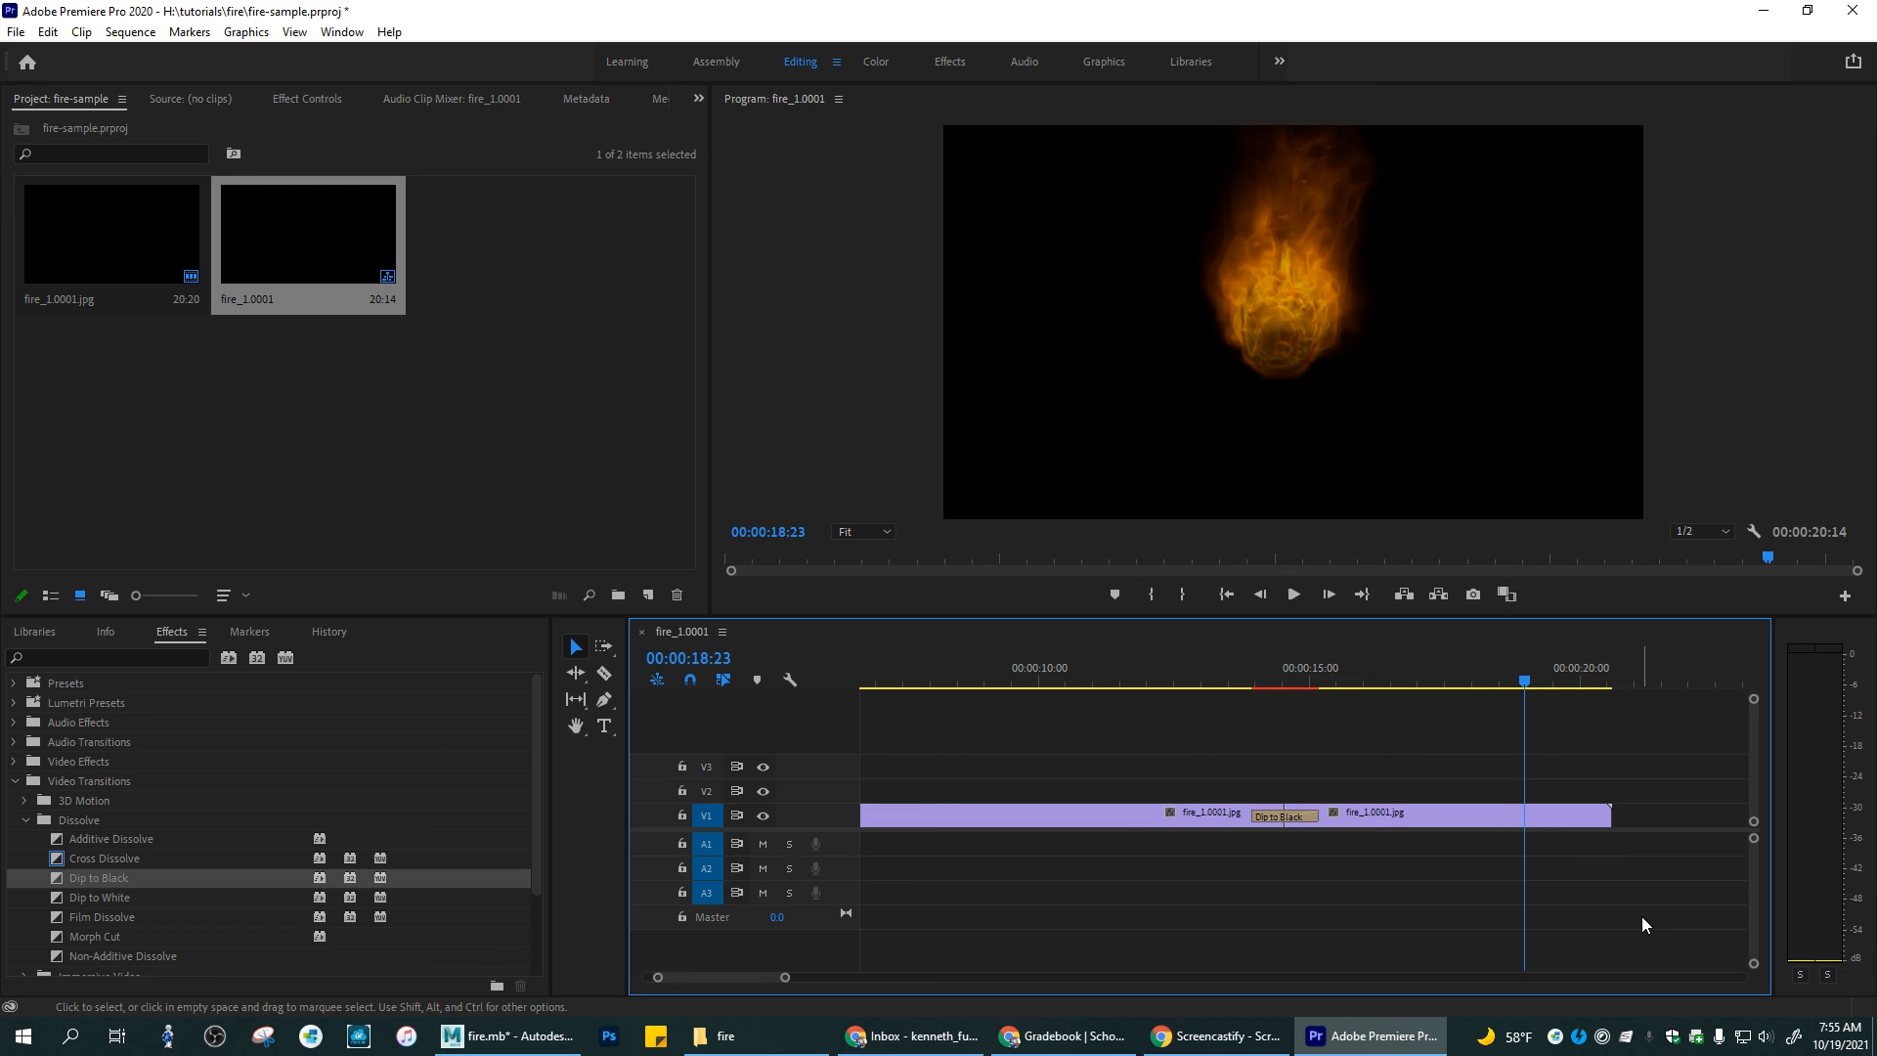